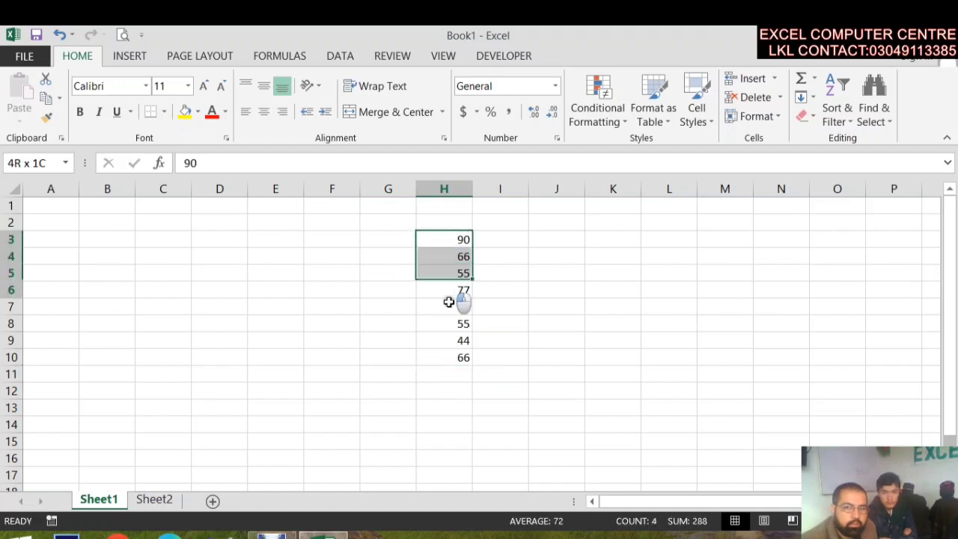
# - Set up a Greater Than highlight rule for cells H3:H10, trying a threshold of 80 and changing it to 70
pyautogui.click(588, 119)
pyautogui.moveTo(613, 154)
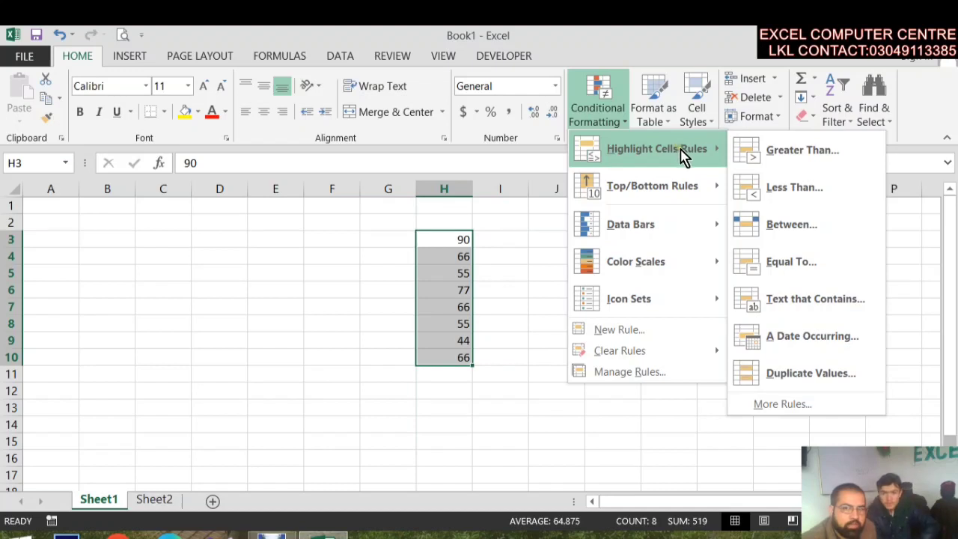
pyautogui.click(782, 170)
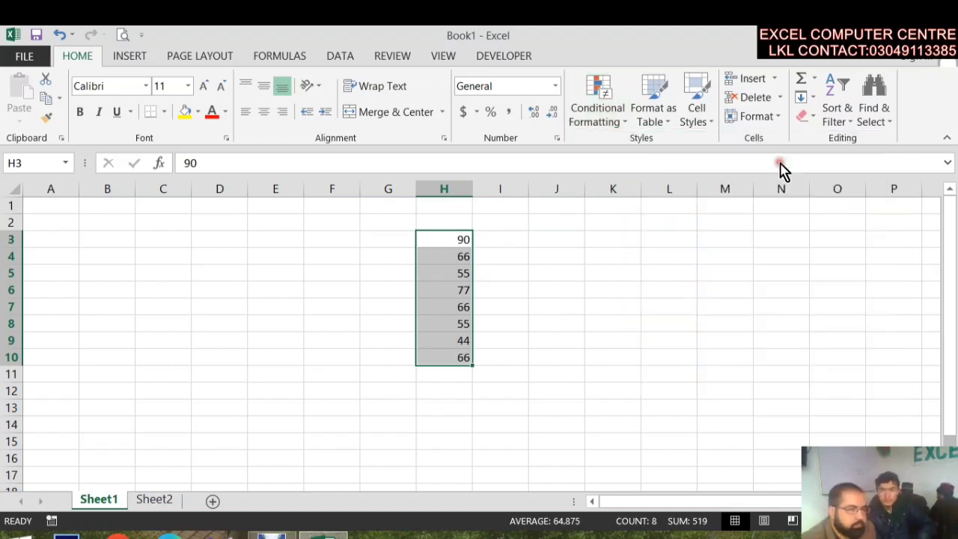
pyautogui.moveTo(338, 229); pyautogui.dragTo(519, 229)
pyautogui.moveTo(675, 212); pyautogui.dragTo(688, 141)
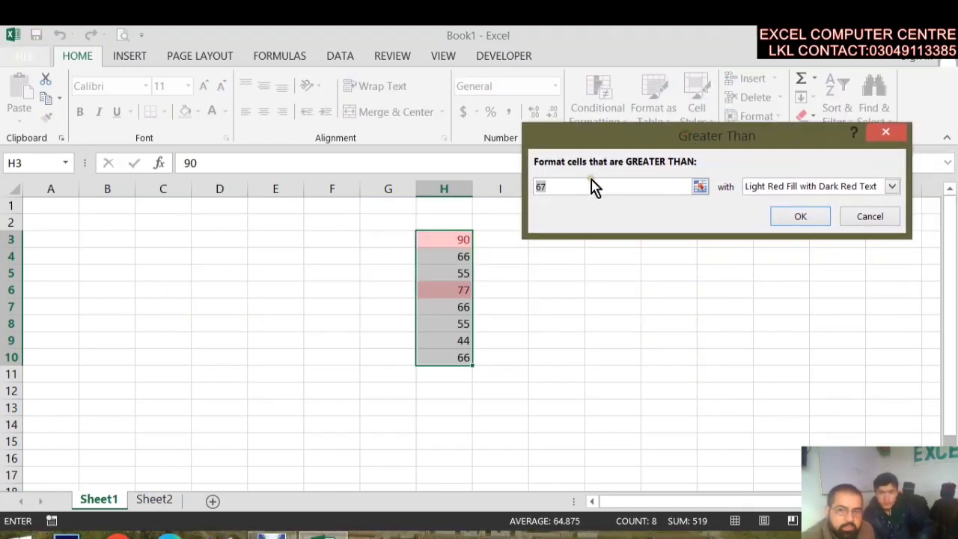
pyautogui.press('BackSpace')
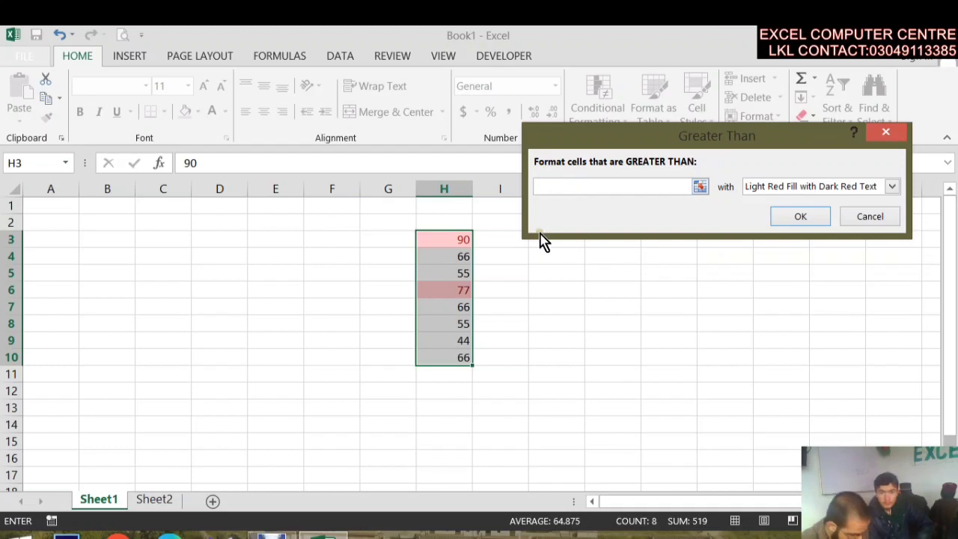
pyautogui.write('80')
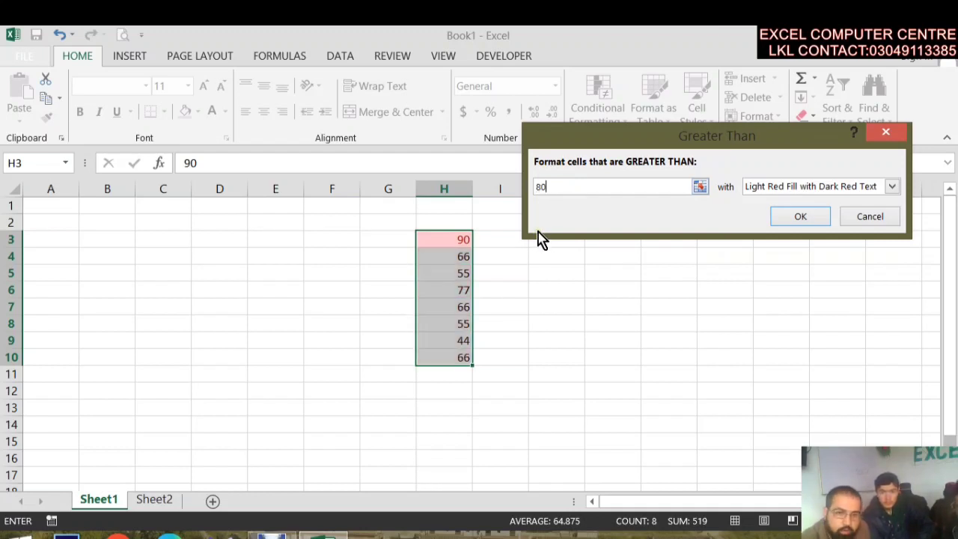
pyautogui.press('BackSpace')
pyautogui.press('BackSpace')
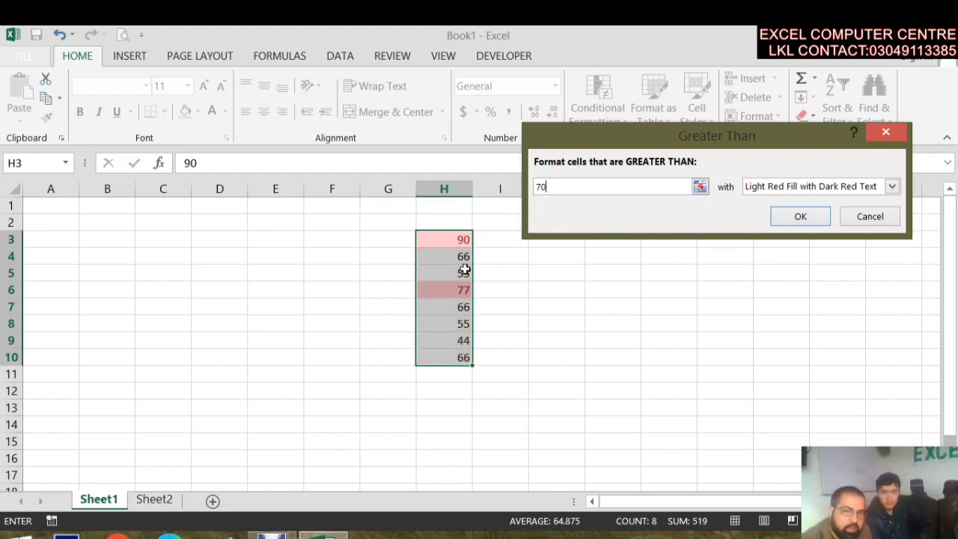
# - Preview the yellow fill, green fill, Light Red Fill, Red Text and Red Border formats for the Greater Than rule
pyautogui.click(803, 186)
pyautogui.click(795, 217)
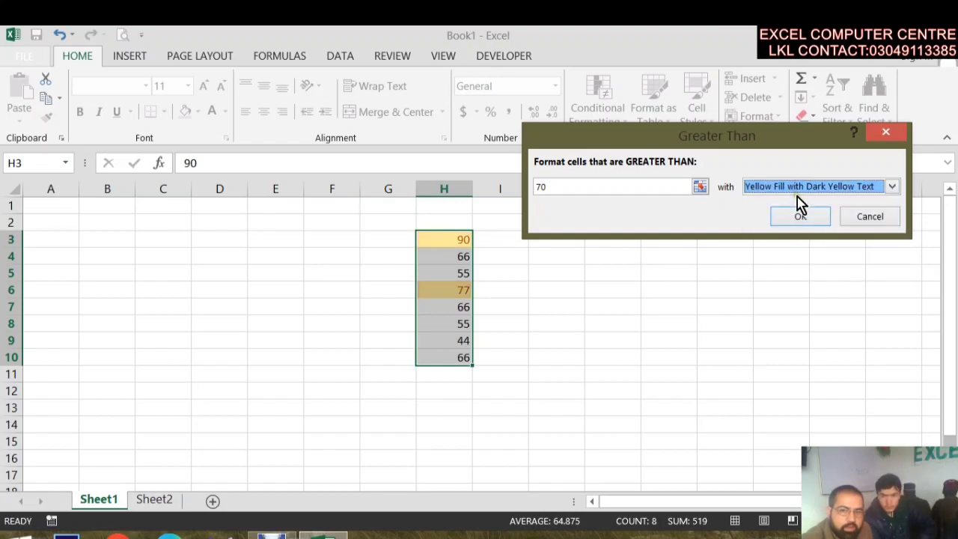
pyautogui.click(796, 187)
pyautogui.click(808, 226)
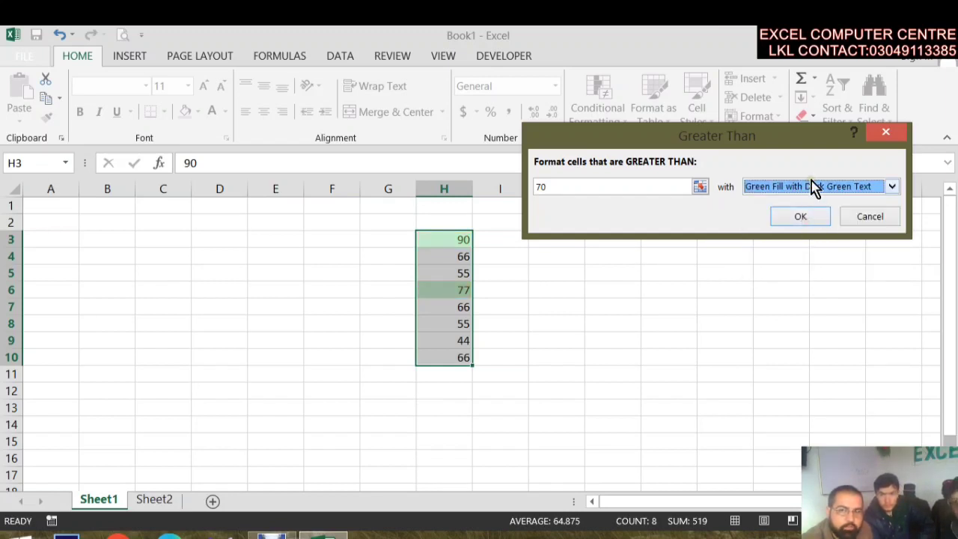
pyautogui.click(813, 187)
pyautogui.click(785, 239)
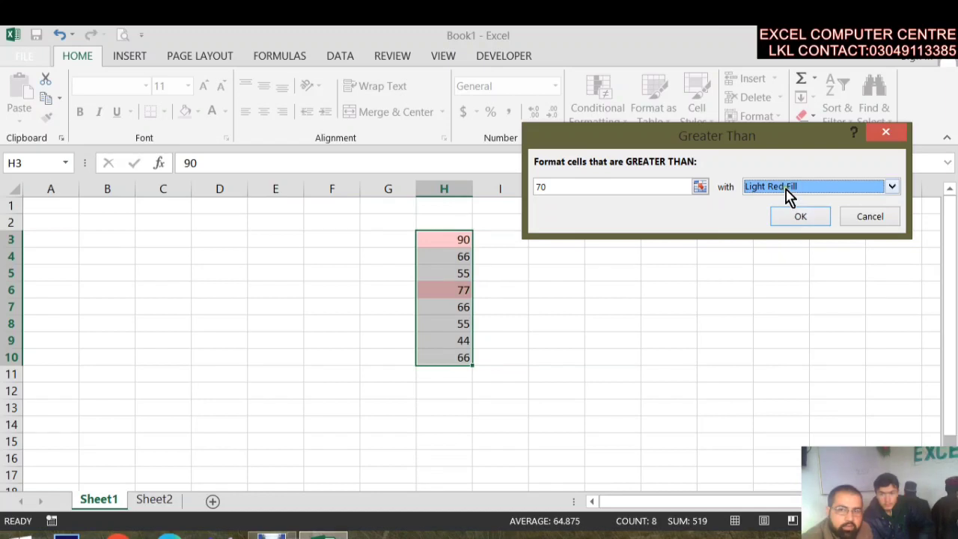
pyautogui.click(787, 188)
pyautogui.click(789, 251)
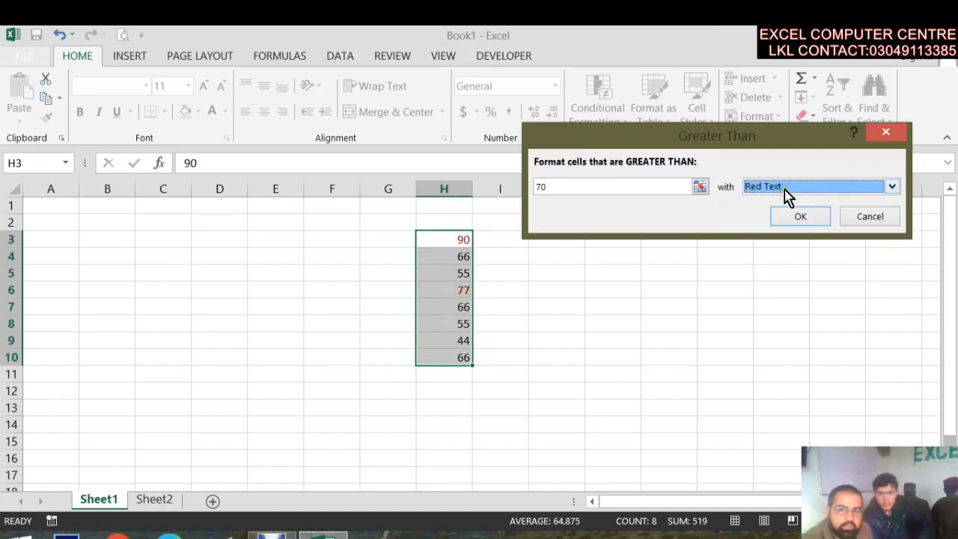
pyautogui.click(782, 187)
pyautogui.click(778, 264)
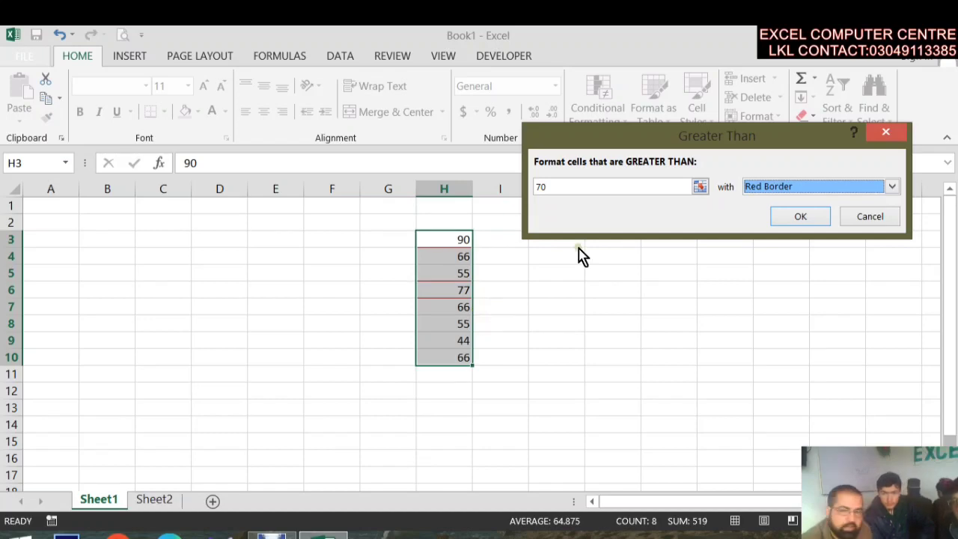
# - Preview a custom format with a bright red background fill on the Greater Than rule, and cancel the rule
pyautogui.click(844, 188)
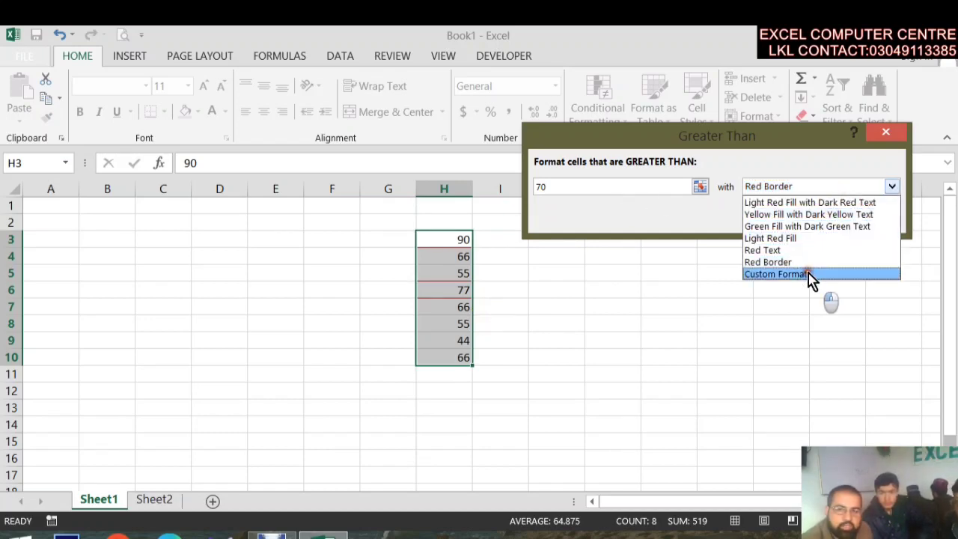
pyautogui.click(808, 273)
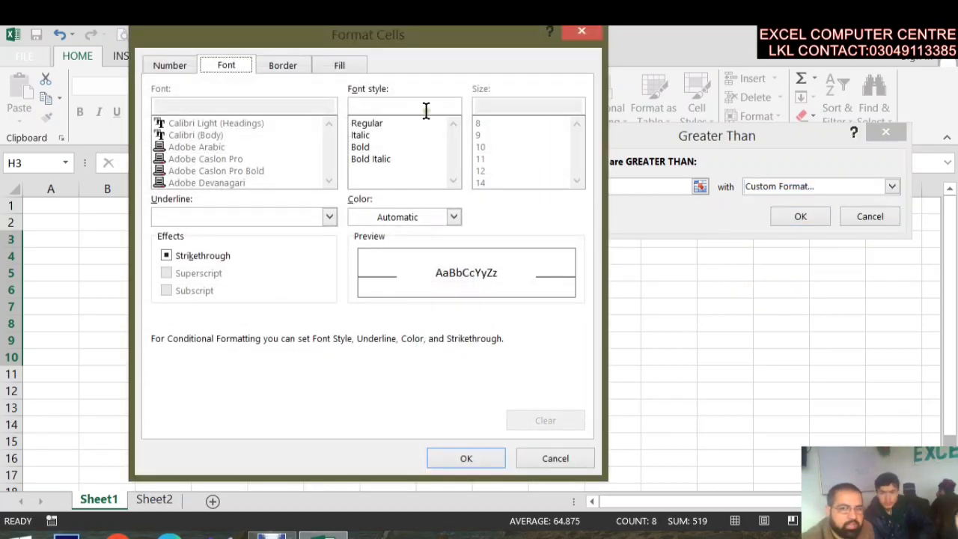
pyautogui.click(329, 66)
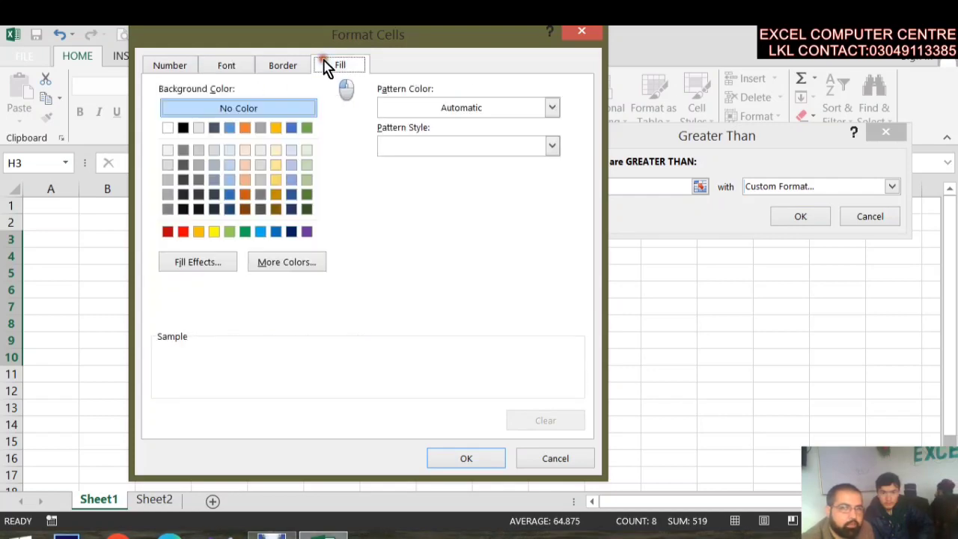
pyautogui.click(213, 231)
pyautogui.click(198, 231)
pyautogui.click(183, 231)
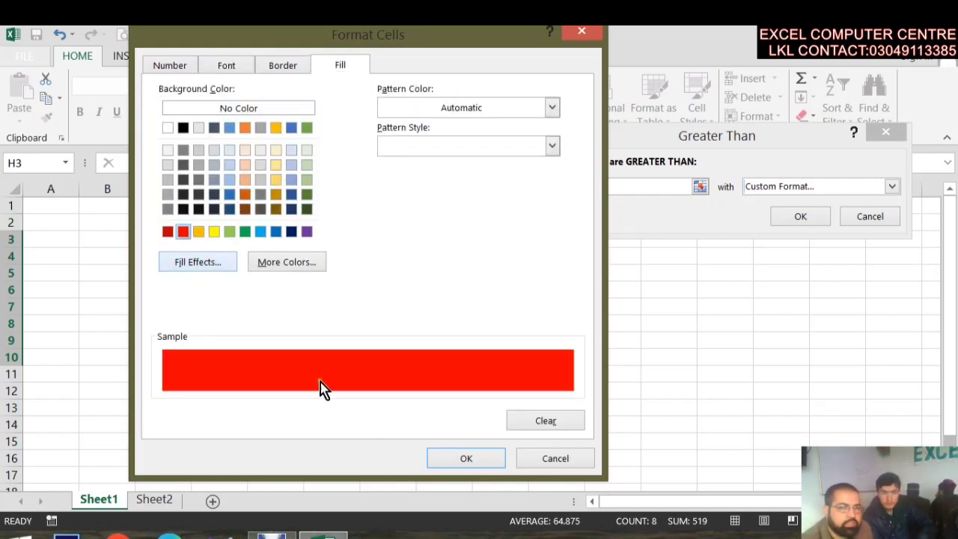
pyautogui.click(465, 459)
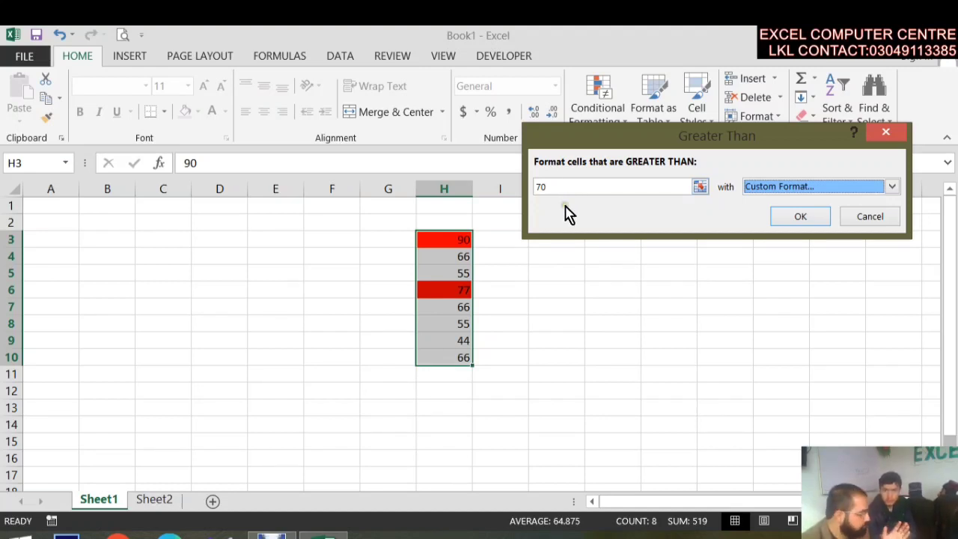
pyautogui.click(882, 217)
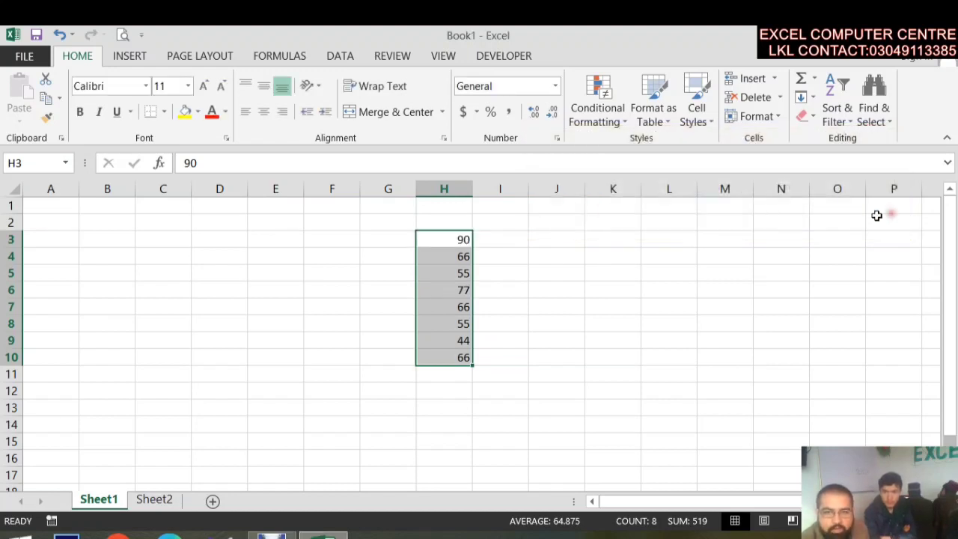
# - Set up a Less Than highlight rule for cells H3:H10, trying a threshold of 50 and changing it to 60
pyautogui.click(614, 121)
pyautogui.moveTo(676, 164)
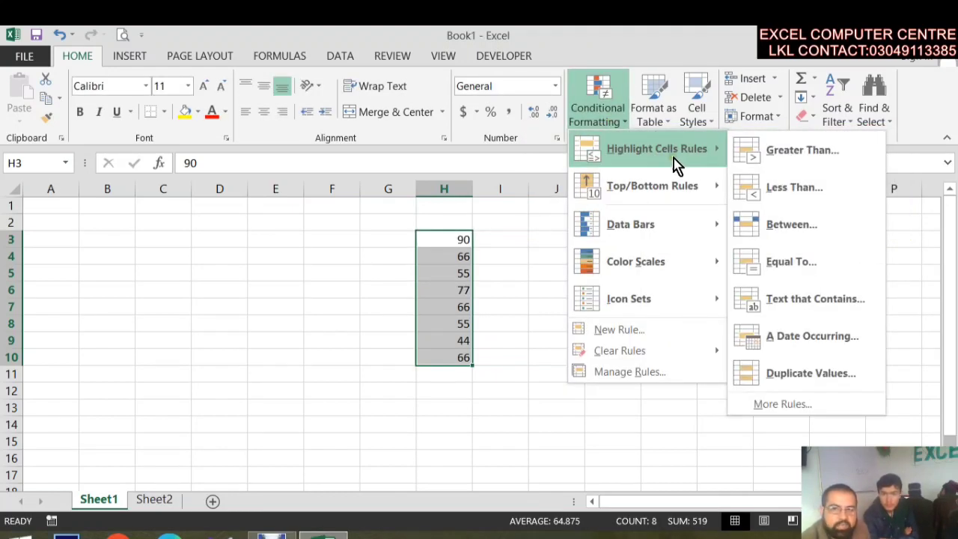
pyautogui.click(755, 190)
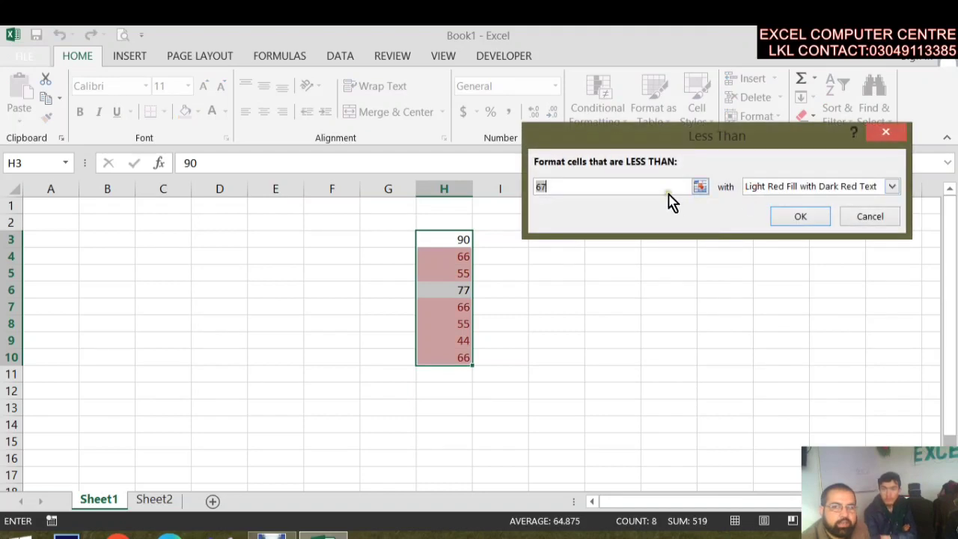
pyautogui.click(573, 188)
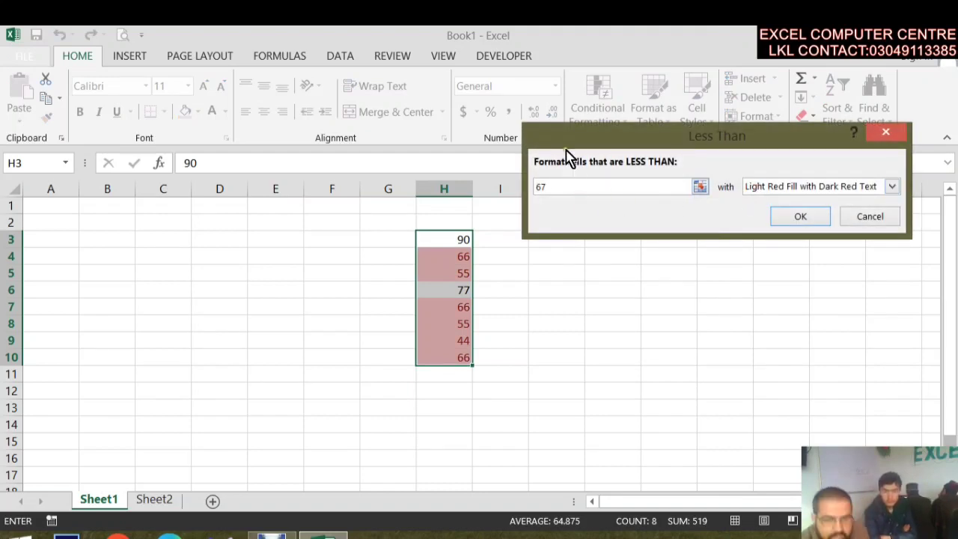
pyautogui.press('BackSpace')
pyautogui.press('BackSpace')
pyautogui.write('5')
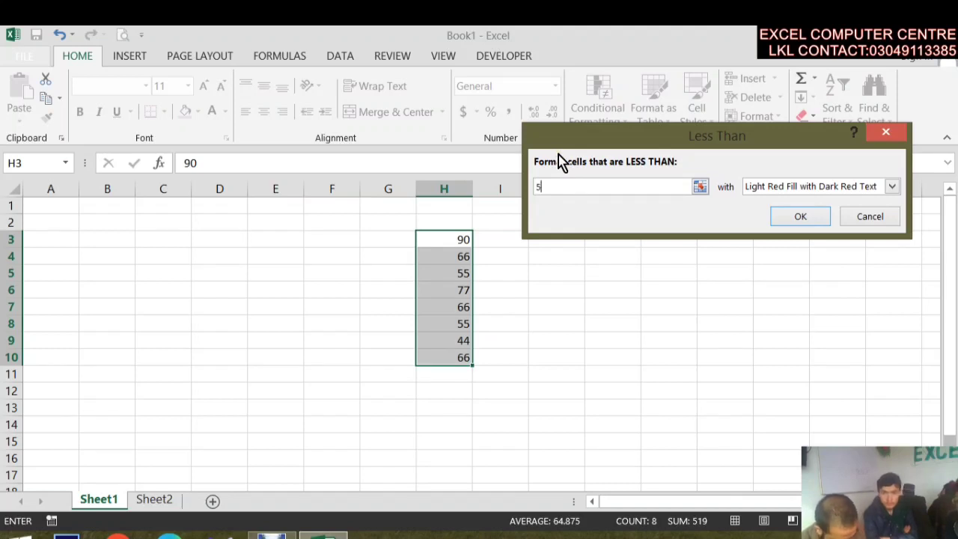
pyautogui.write('0')
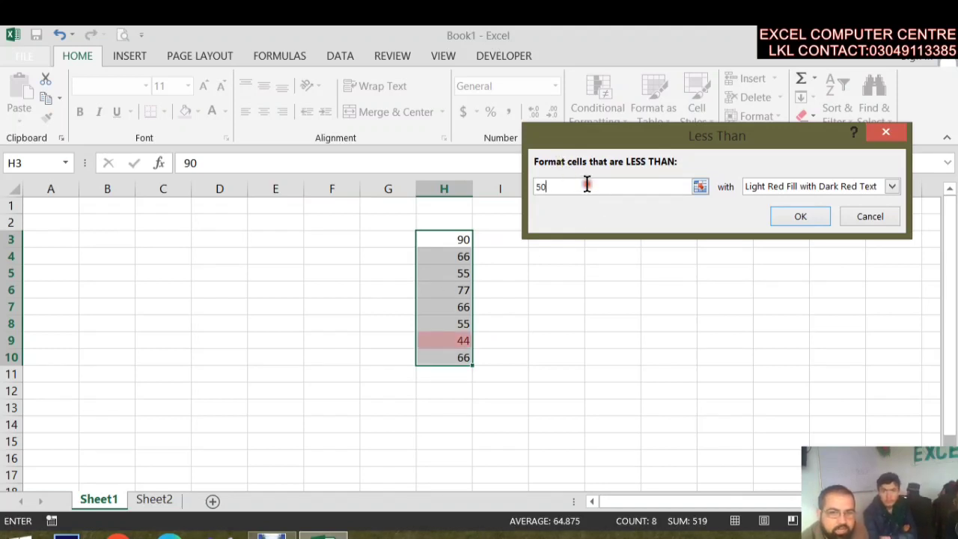
pyautogui.press('BackSpace')
pyautogui.press('BackSpace')
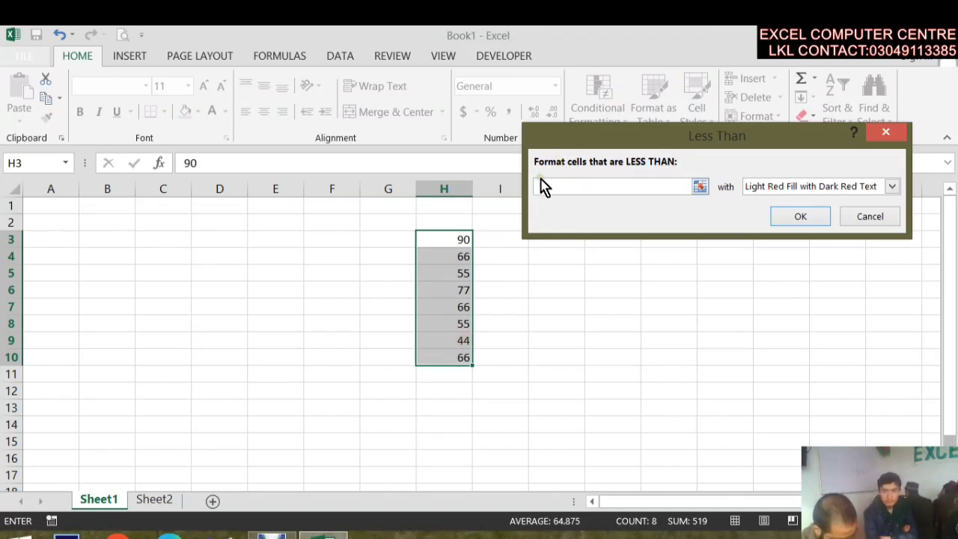
pyautogui.write('60')
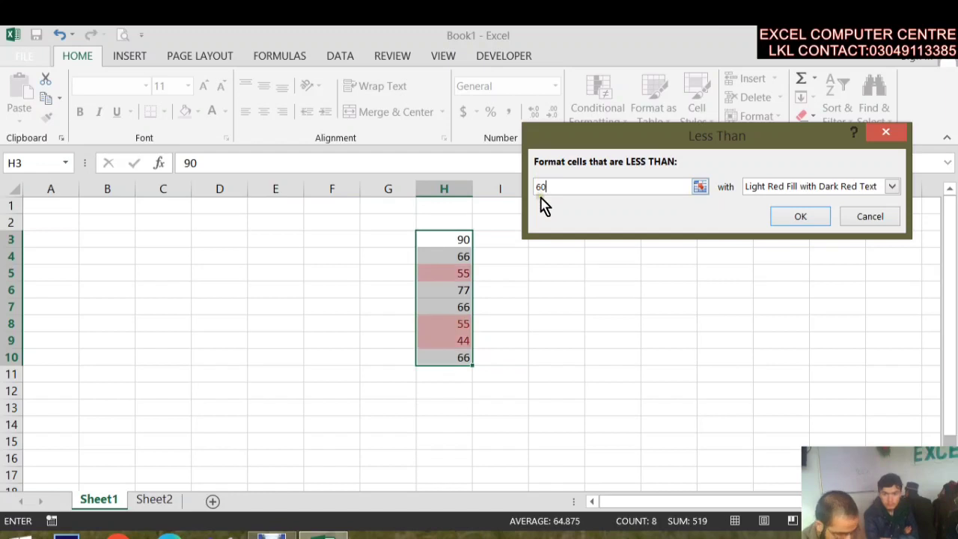
# - Preview Green Fill with Dark Green Text on the Less Than rule, and cancel the rule
pyautogui.click(842, 188)
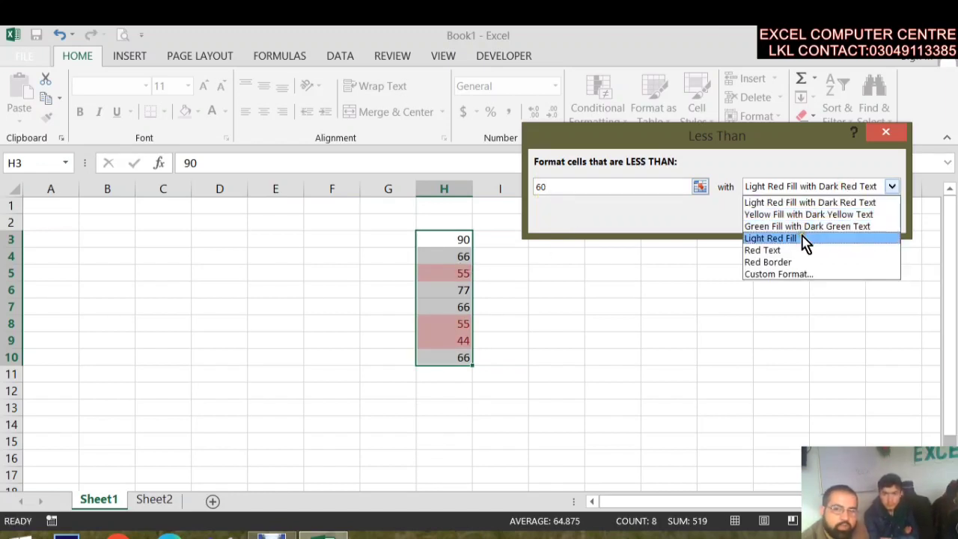
pyautogui.click(804, 226)
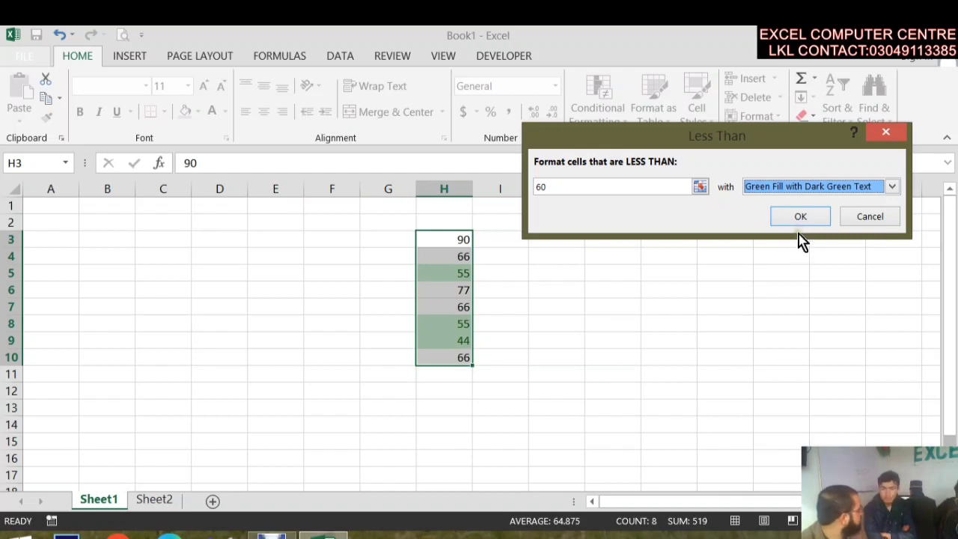
pyautogui.moveTo(739, 142); pyautogui.dragTo(679, 153)
pyautogui.click(755, 229)
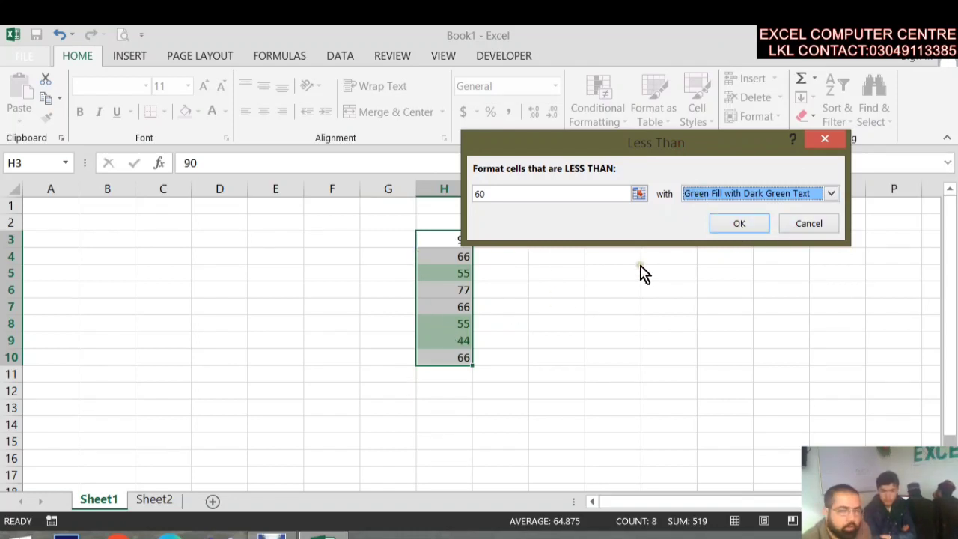
pyautogui.click(787, 227)
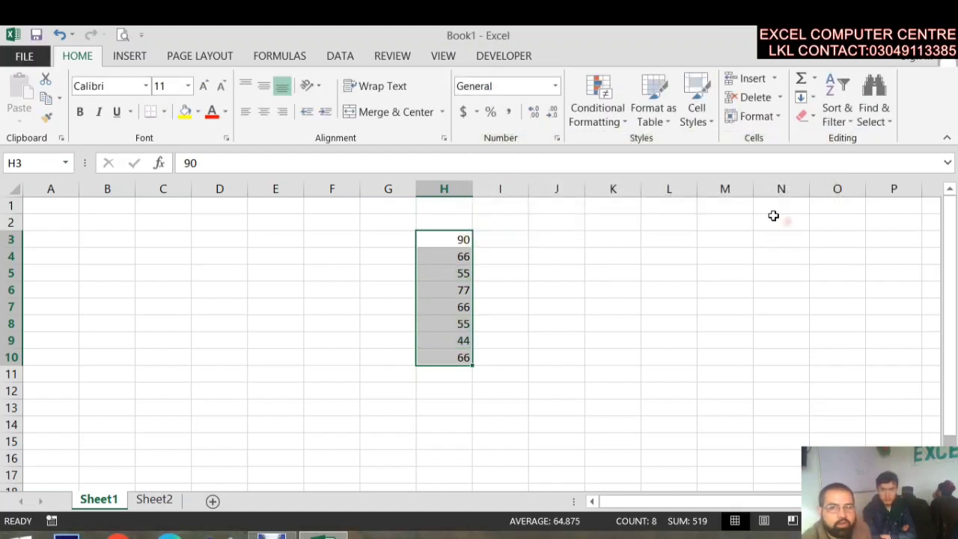
# - Set up a Between highlight rule for cells H3:H10 with a lower bound of 40 and an upper bound of 65
pyautogui.click(621, 122)
pyautogui.moveTo(696, 241)
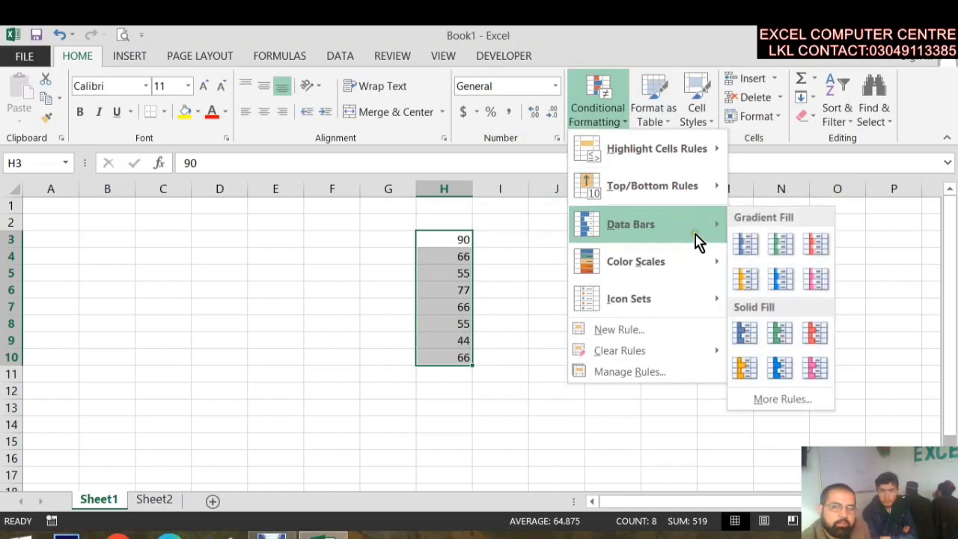
pyautogui.moveTo(695, 147)
pyautogui.click(794, 238)
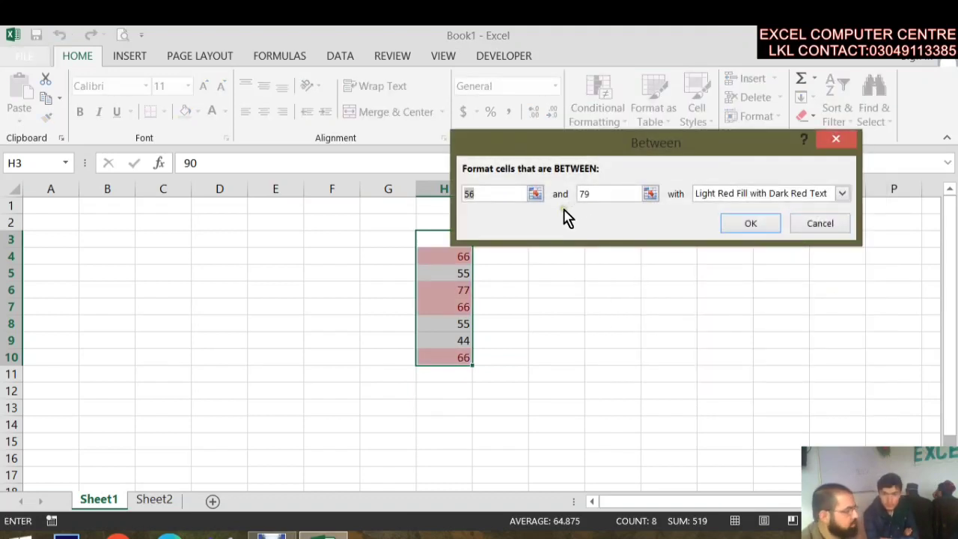
pyautogui.click(486, 195)
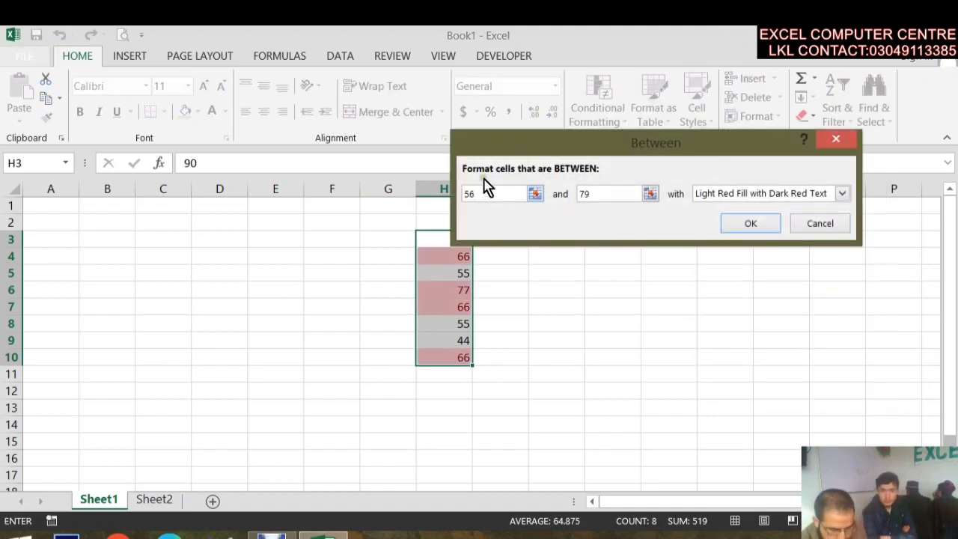
pyautogui.press('BackSpace')
pyautogui.press('BackSpace')
pyautogui.write('40')
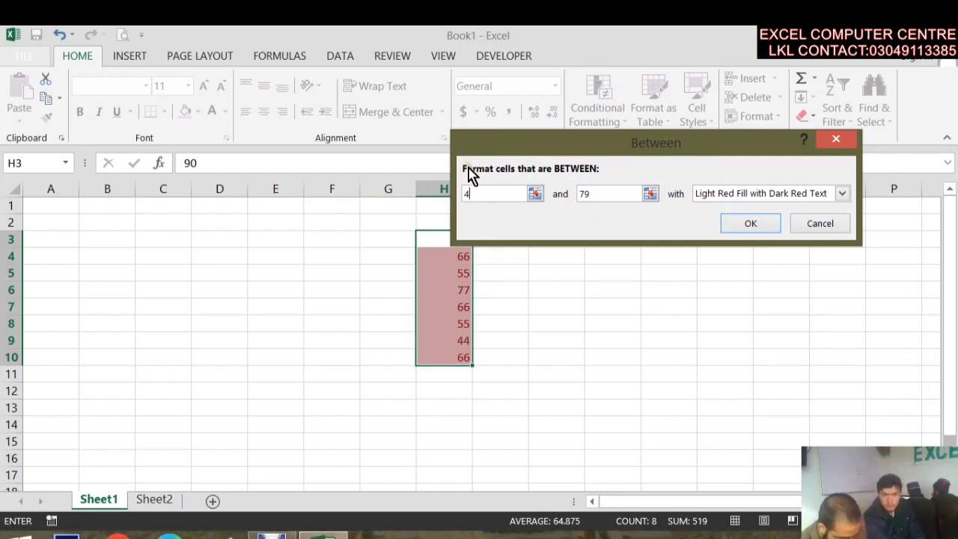
pyautogui.click(597, 193)
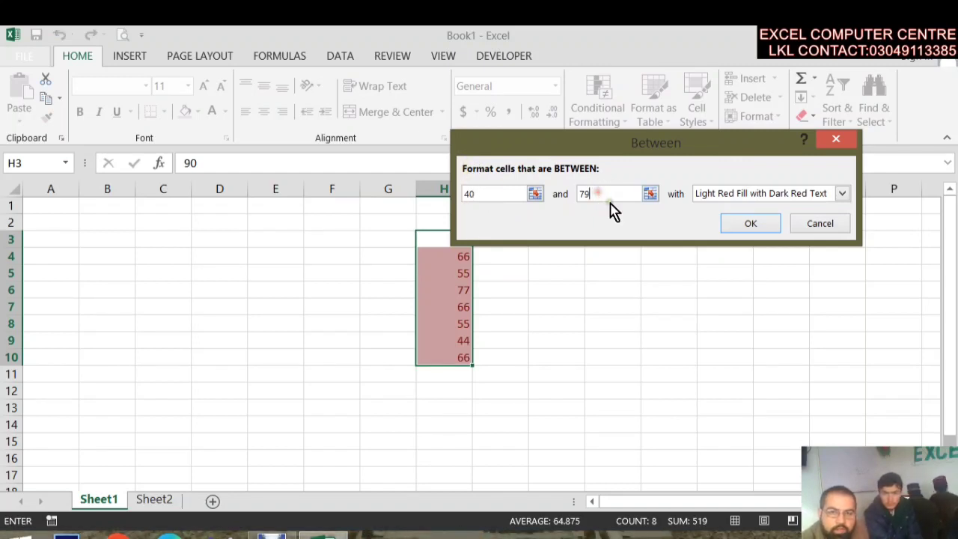
pyautogui.press('BackSpace')
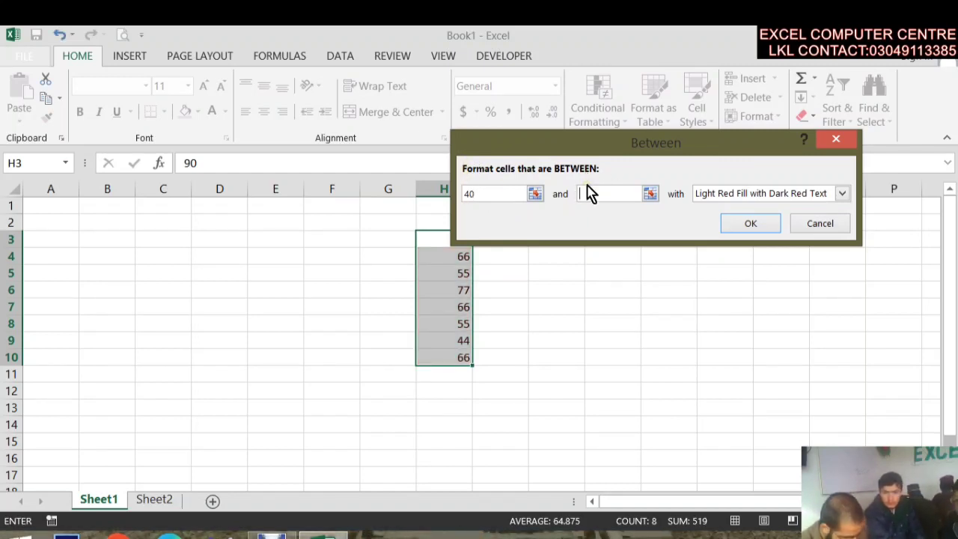
pyautogui.write('65')
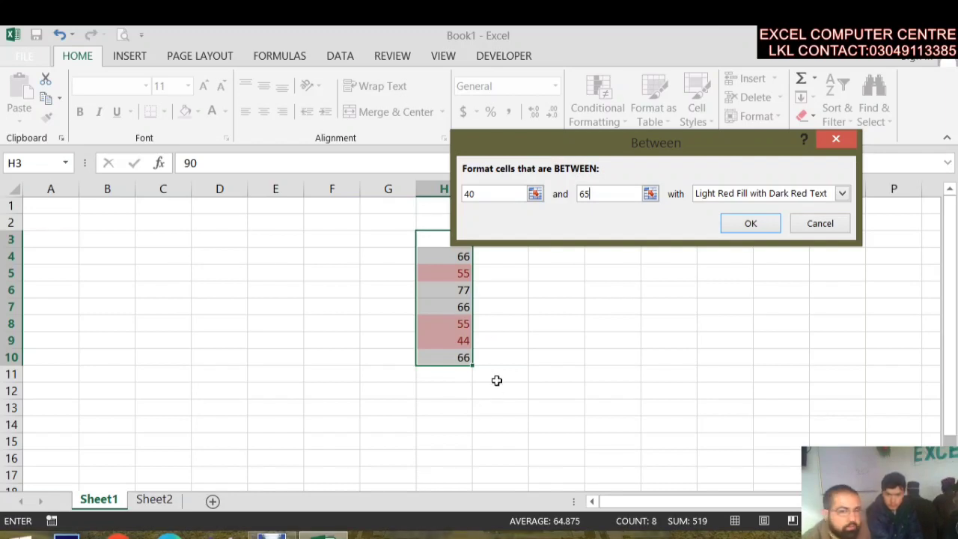
# - Preview Green Fill with Dark Green Text on the Between rule, and cancel the rule
pyautogui.click(750, 193)
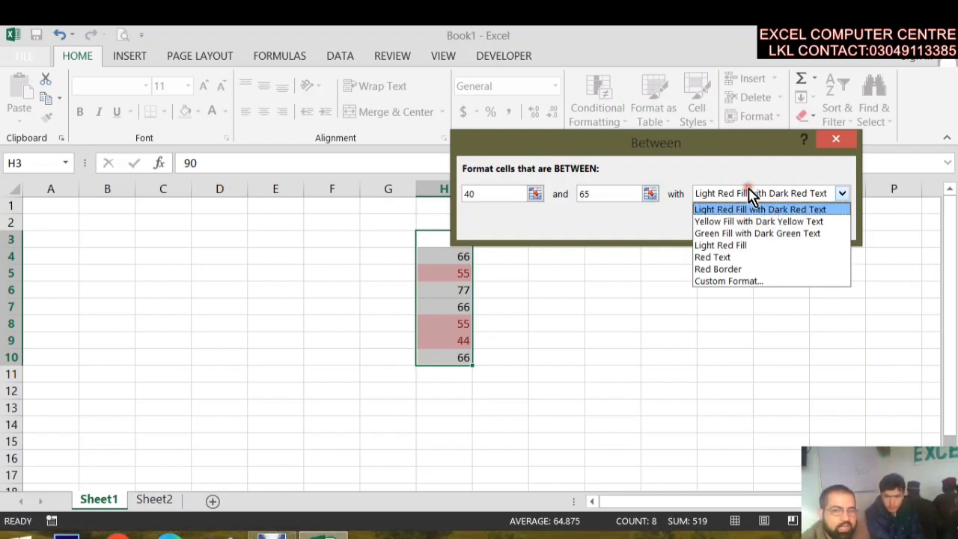
pyautogui.click(759, 233)
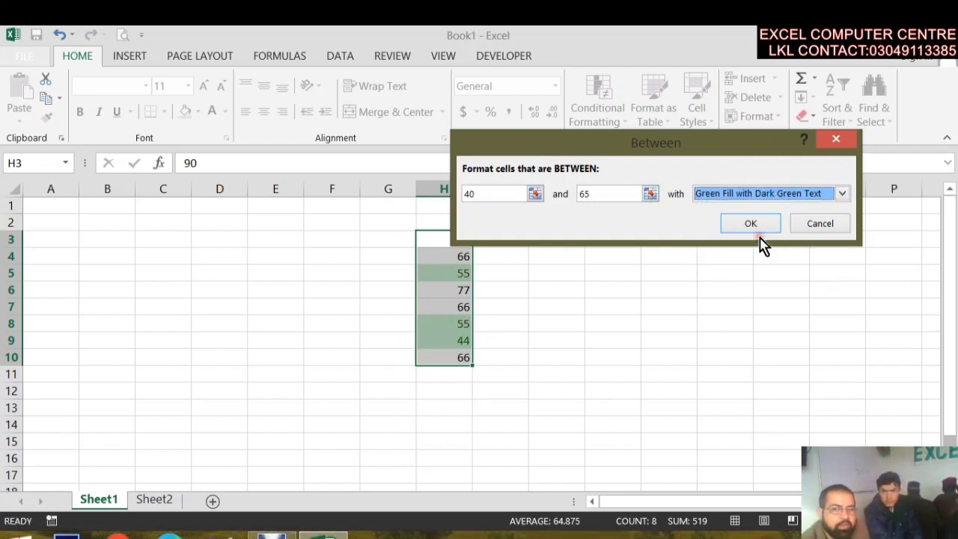
pyautogui.click(819, 223)
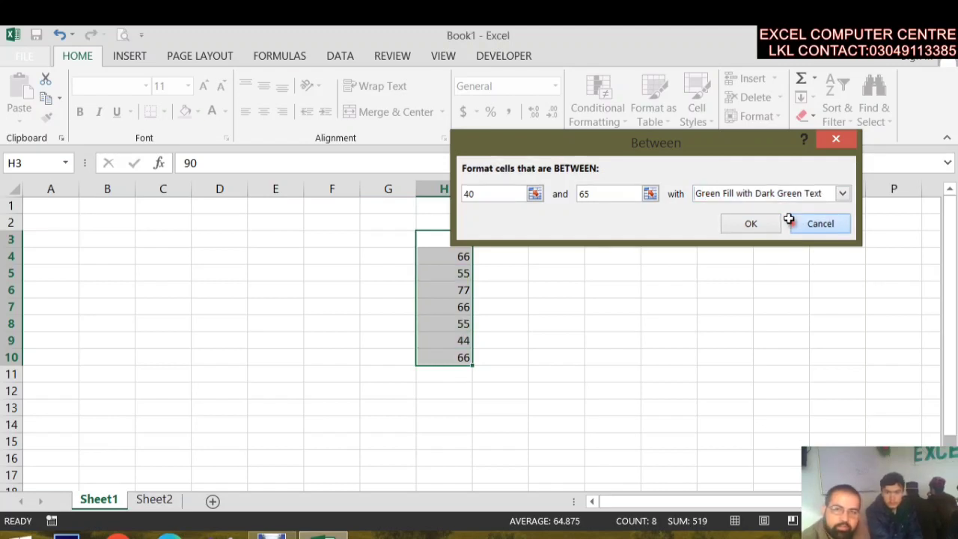
# - Preview an Equal To highlight rule for cells H3:H10 with the value 77, and cancel the rule
pyautogui.click(602, 112)
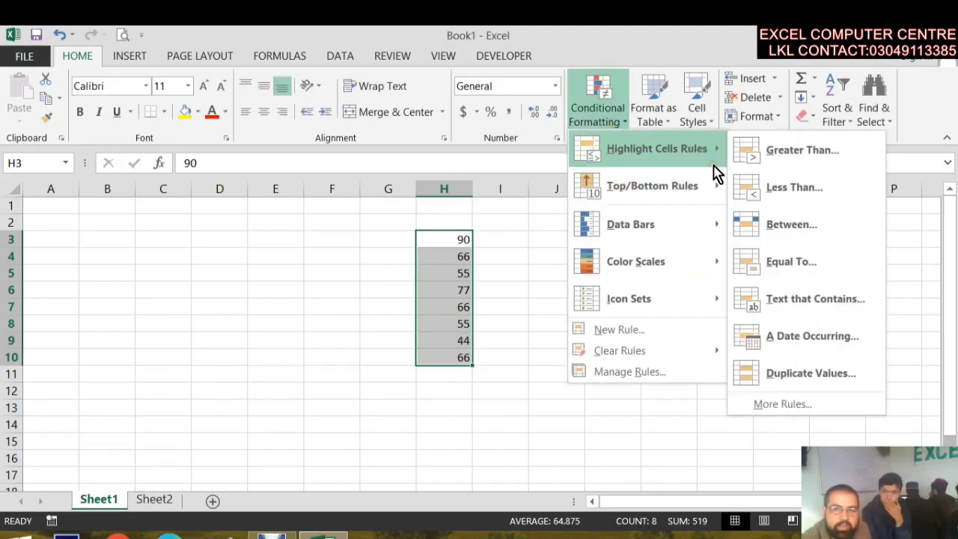
pyautogui.click(785, 261)
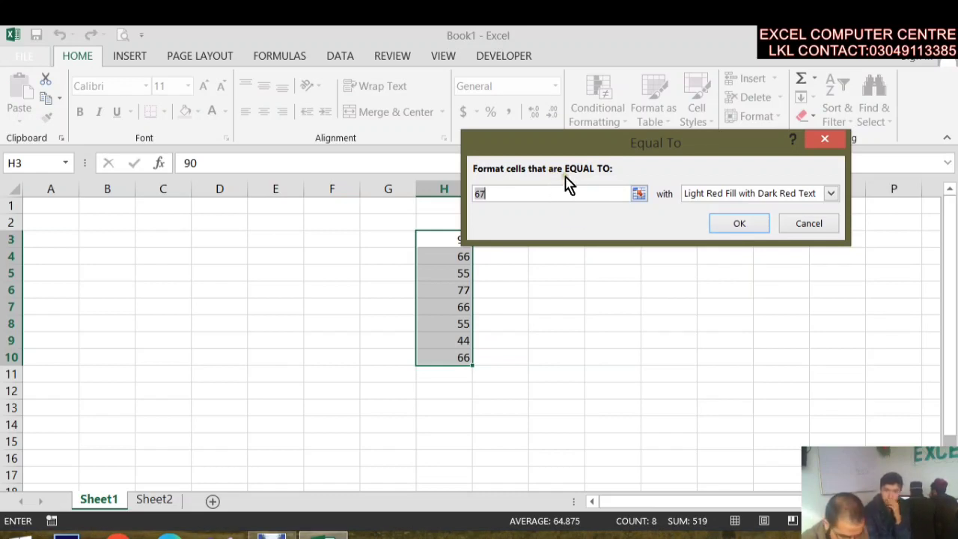
pyautogui.moveTo(612, 142); pyautogui.dragTo(677, 199)
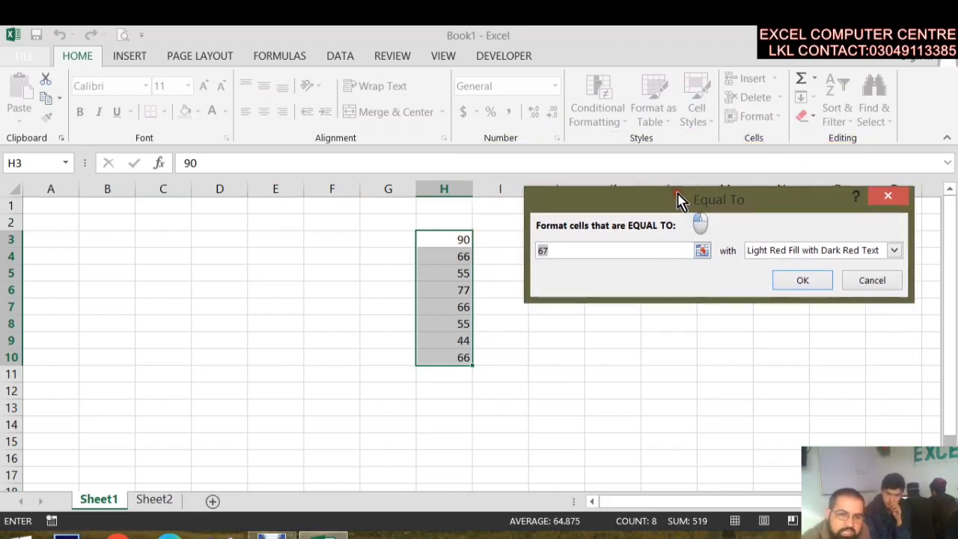
pyautogui.press('BackSpace')
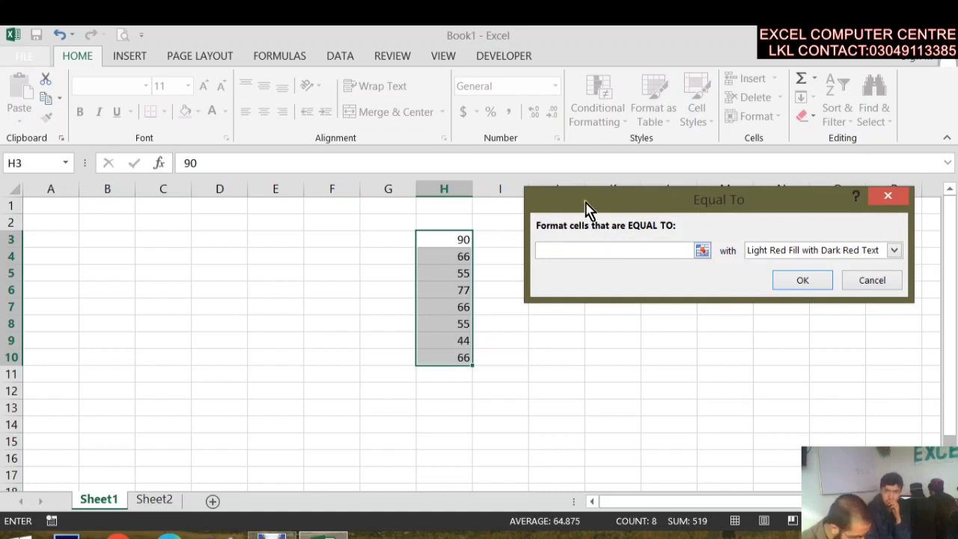
pyautogui.write('77')
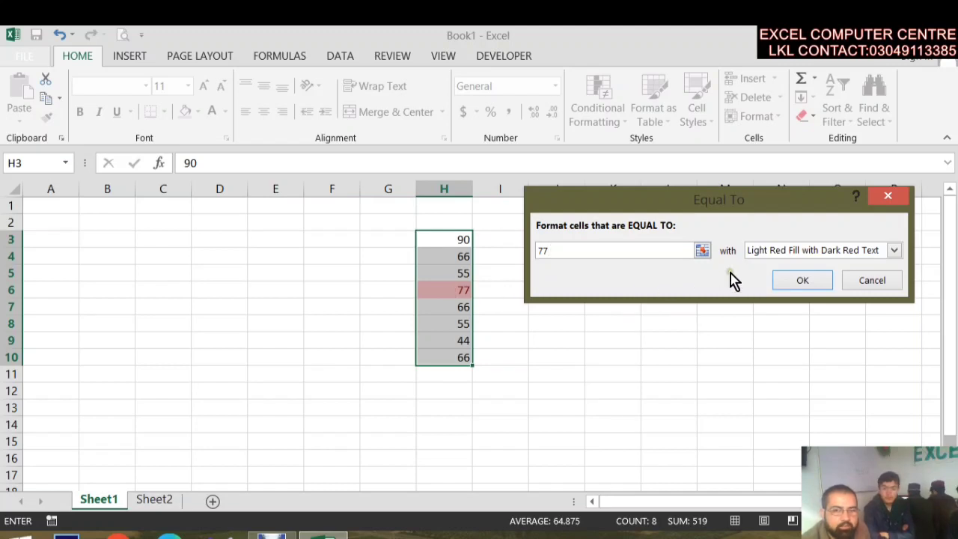
pyautogui.click(872, 283)
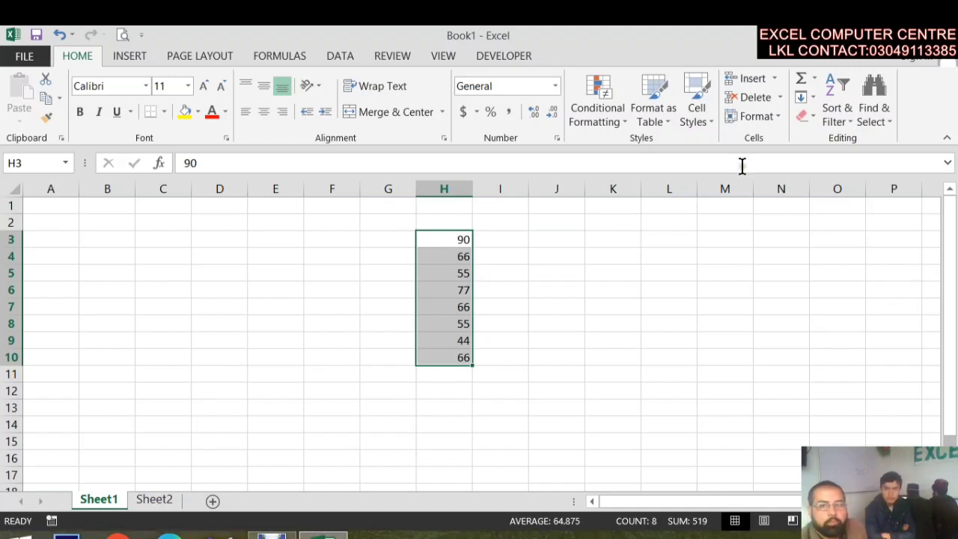
pyautogui.click(602, 122)
pyautogui.moveTo(641, 146)
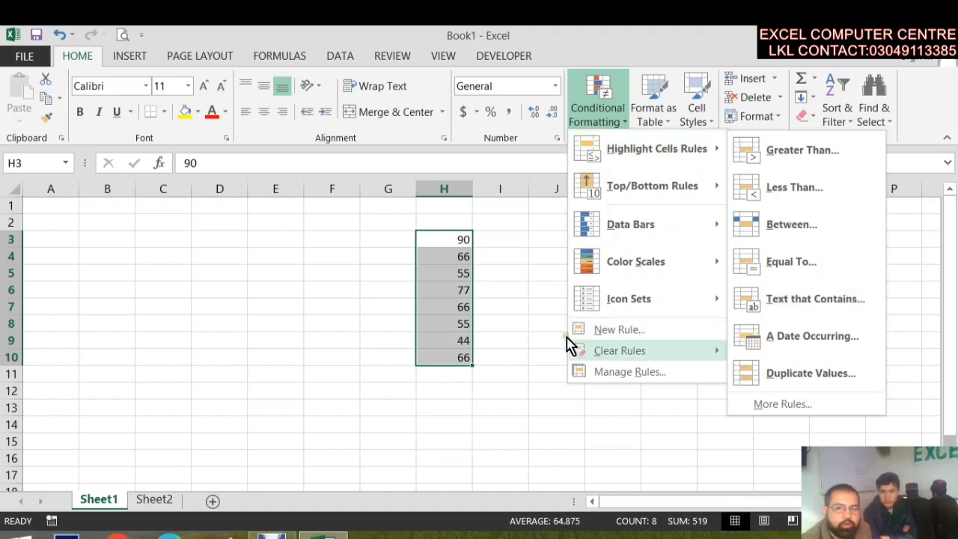
pyautogui.click(538, 306)
# - Enter a person's name in cell J3 and fill the custom name list down to J13
pyautogui.click(557, 239)
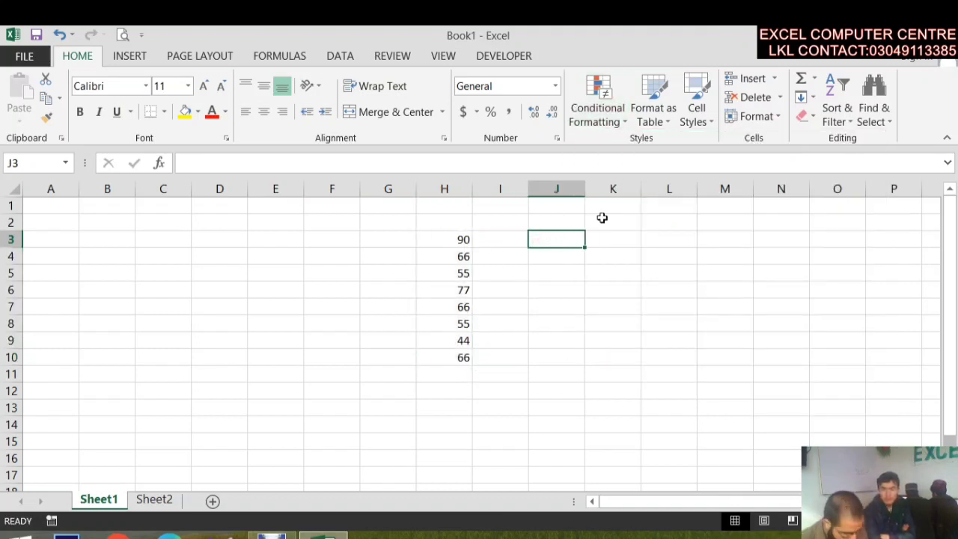
pyautogui.write('KH')
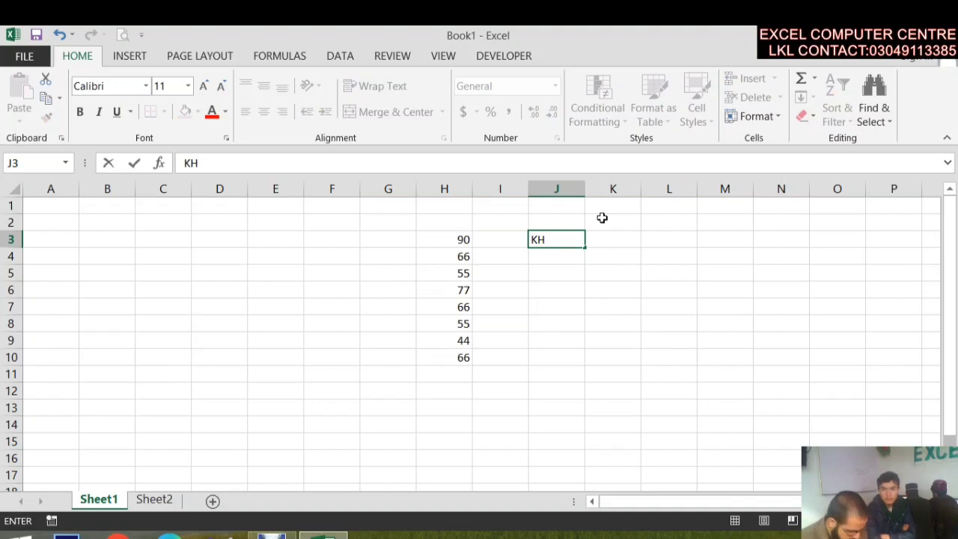
pyautogui.write('AN')
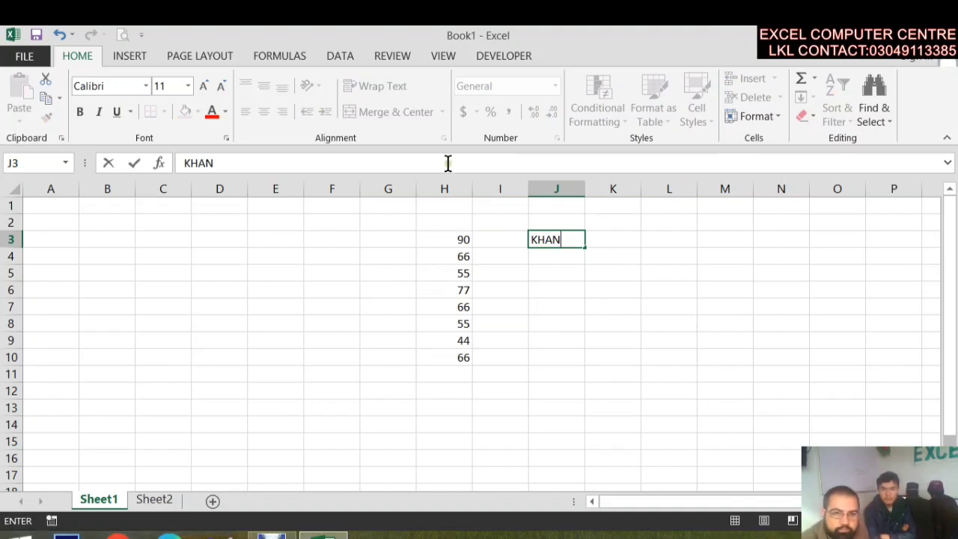
pyautogui.click(562, 261)
pyautogui.click(575, 241)
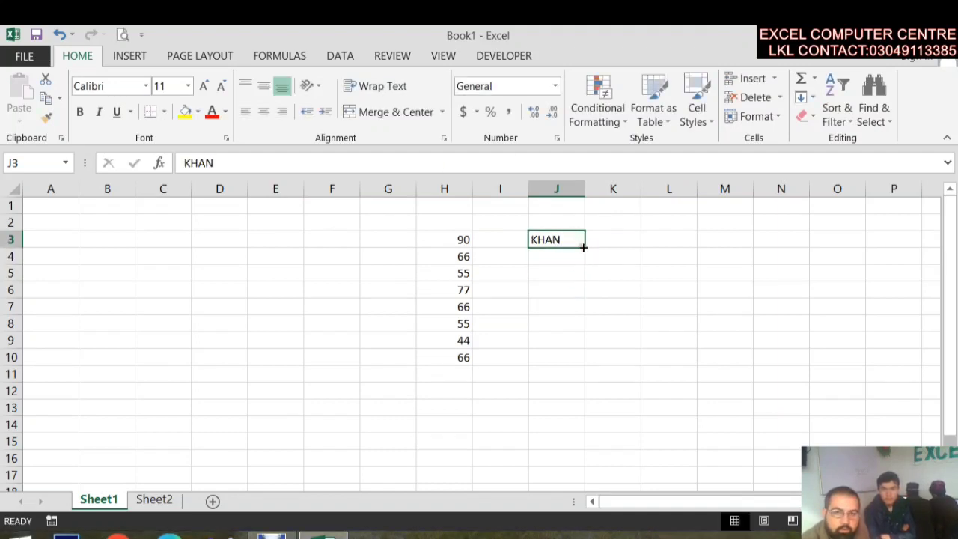
pyautogui.moveTo(583, 247); pyautogui.dragTo(588, 416)
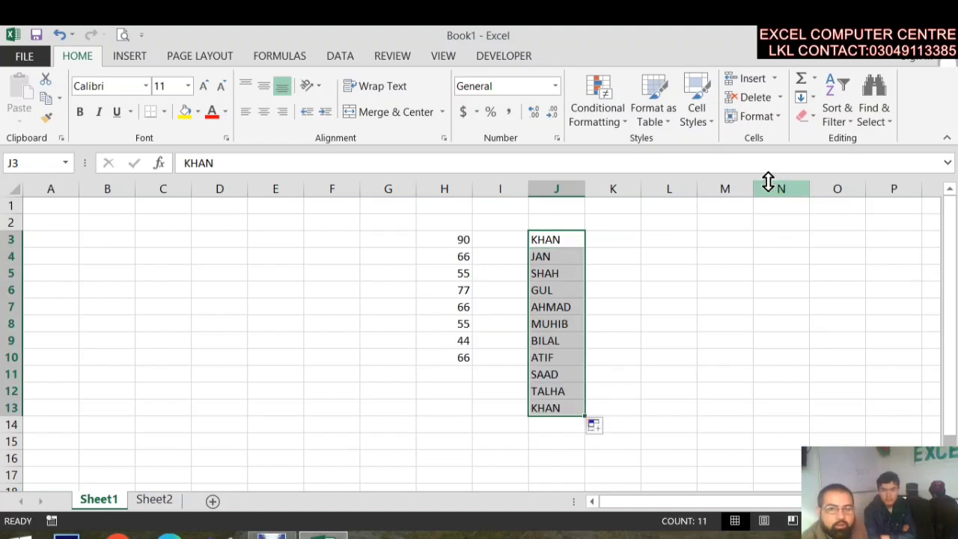
# - Set up a Text That Contains highlight rule for cells J3:J13, trying the text J and changing it to A
pyautogui.click(615, 132)
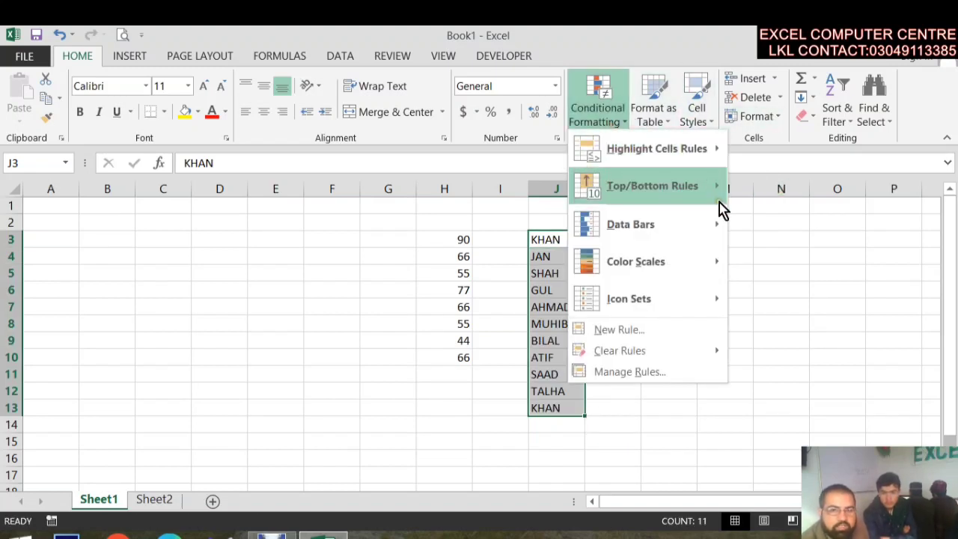
pyautogui.click(808, 317)
pyautogui.press('Return')
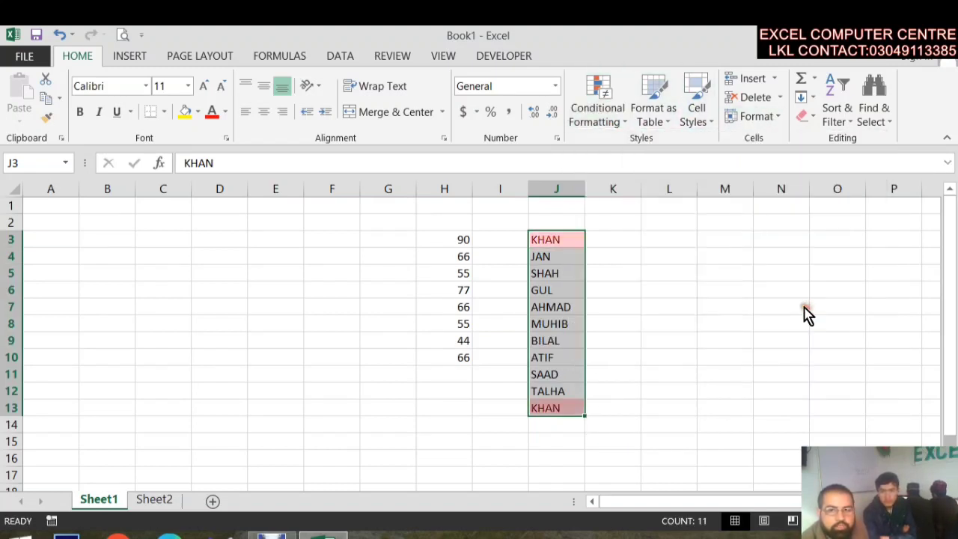
pyautogui.moveTo(722, 207); pyautogui.dragTo(513, 88)
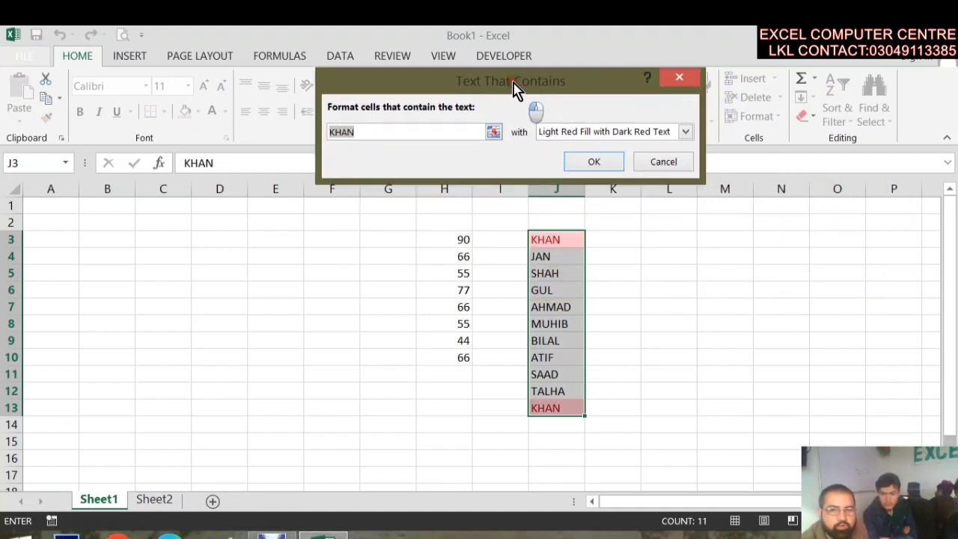
pyautogui.click(367, 132)
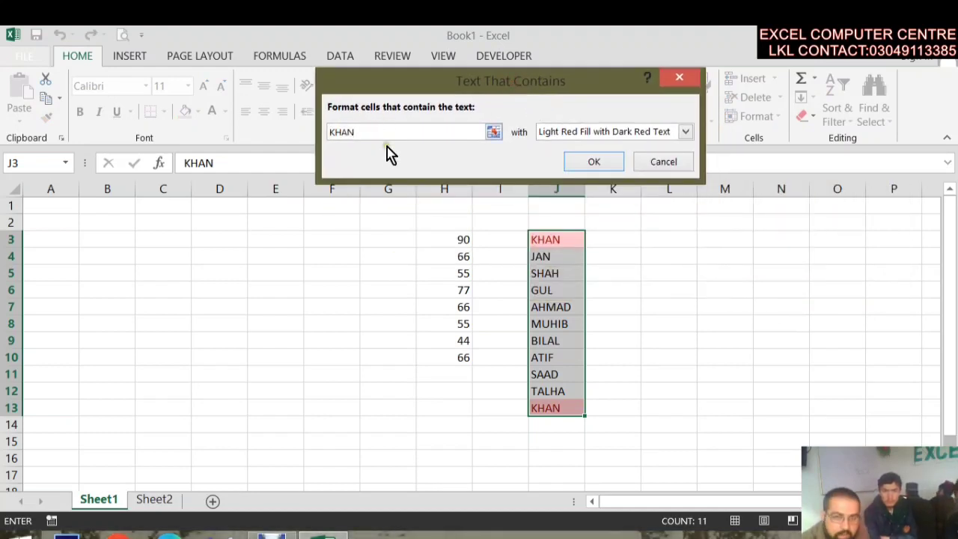
pyautogui.press('BackSpace')
pyautogui.press('BackSpace')
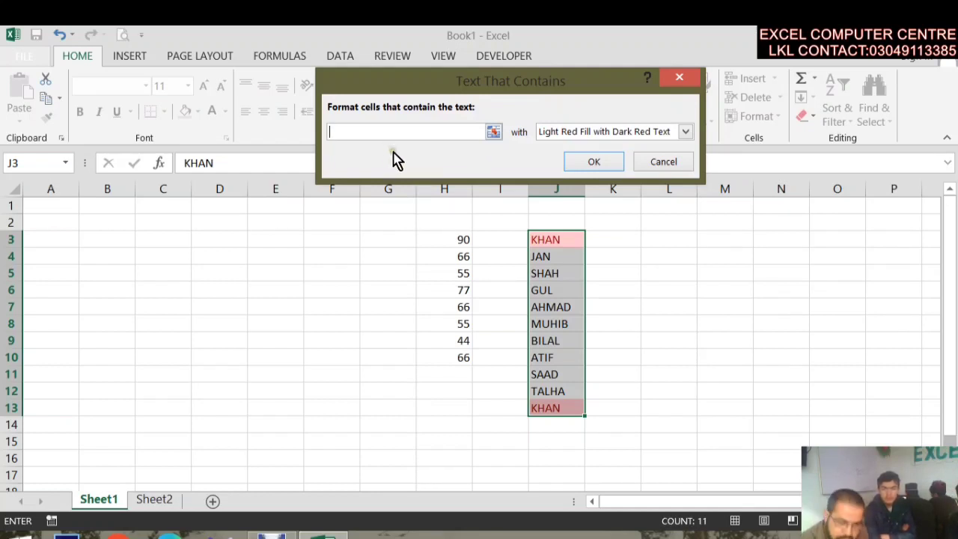
pyautogui.write('J')
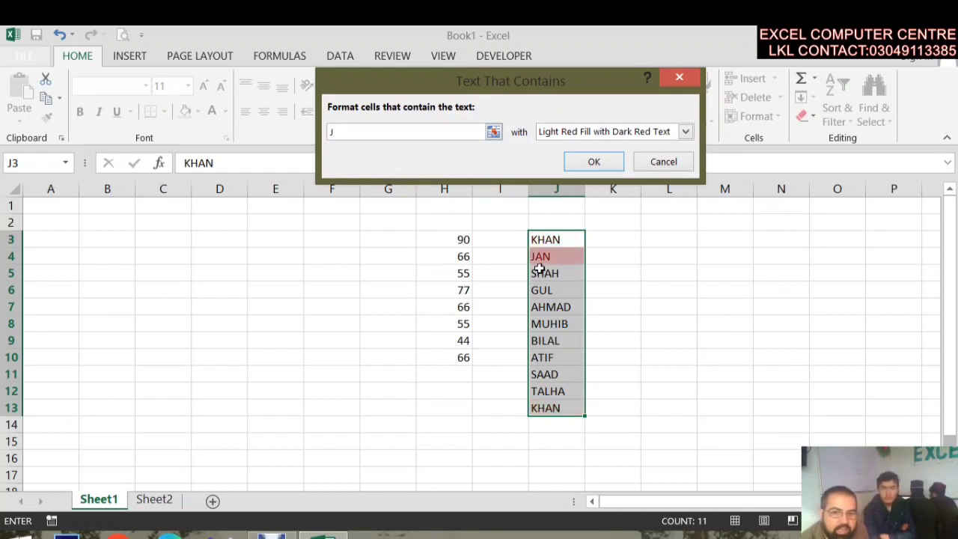
pyautogui.write('A')
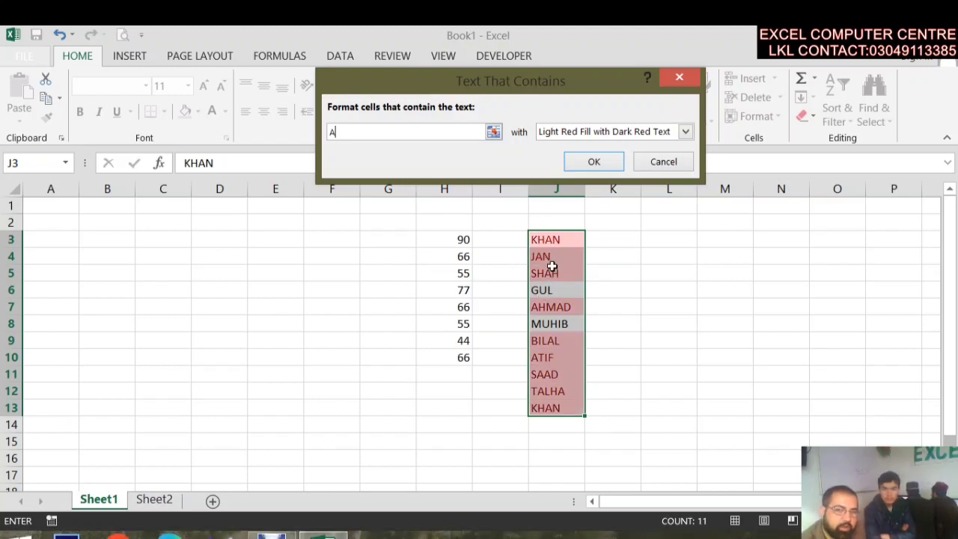
# - Preview Red Text and Yellow Fill with Dark Yellow Text as formats for the Text That Contains rule
pyautogui.click(639, 131)
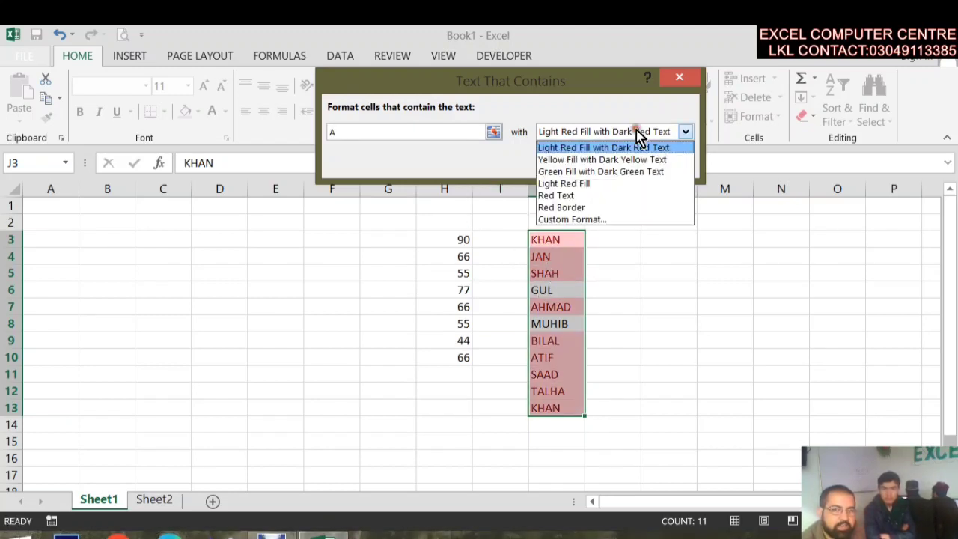
pyautogui.click(606, 193)
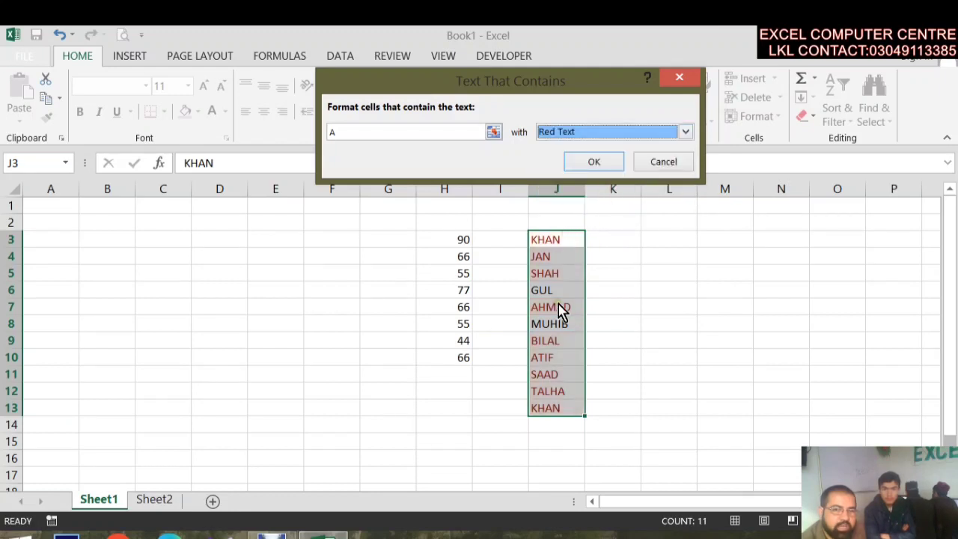
pyautogui.click(617, 132)
pyautogui.click(617, 159)
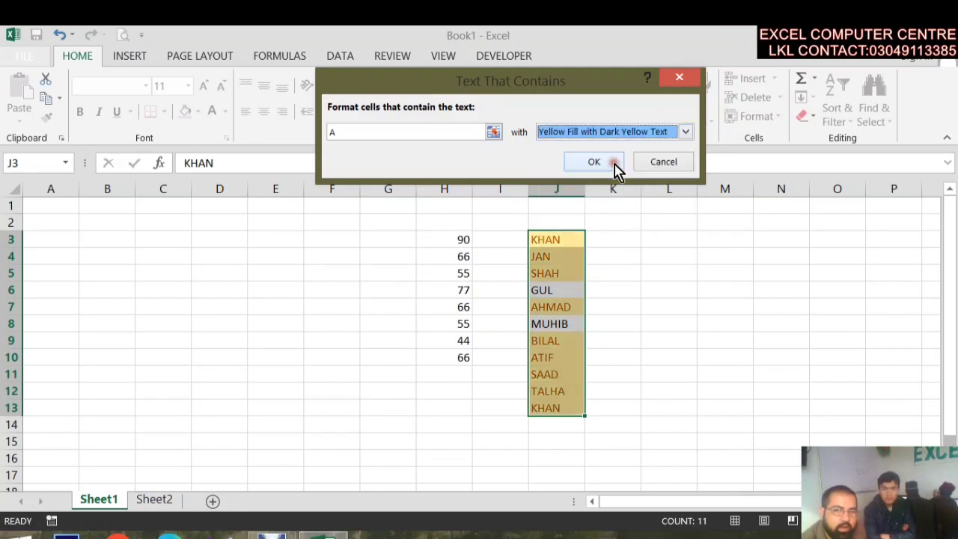
# - Try the text S in the Text That Contains rule, and cancel the rule
pyautogui.click(411, 131)
pyautogui.press('BackSpace')
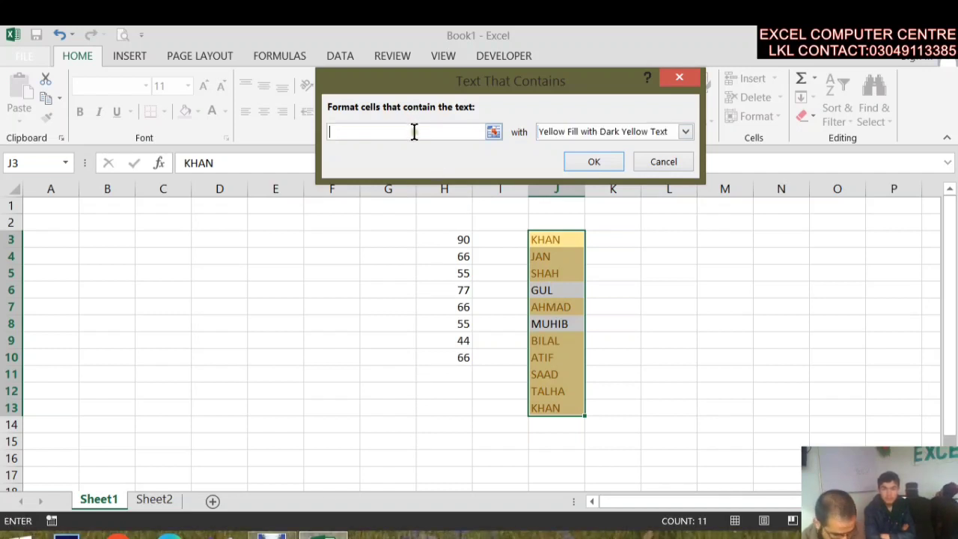
pyautogui.write('S')
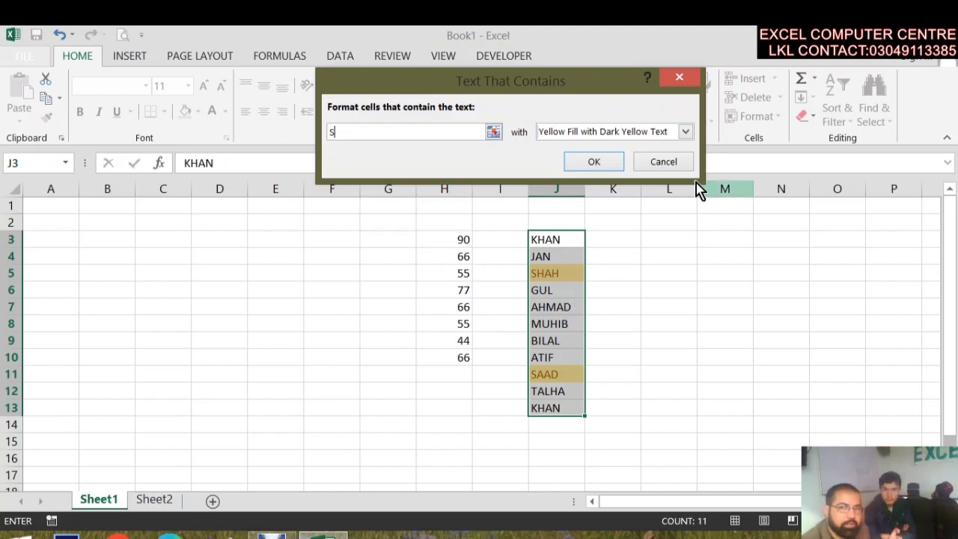
pyautogui.click(663, 162)
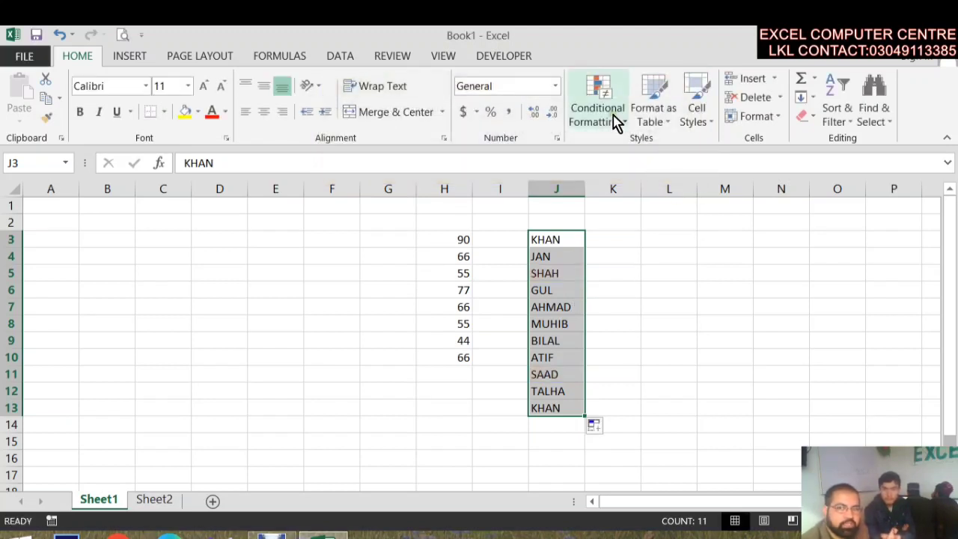
pyautogui.click(614, 120)
pyautogui.moveTo(697, 166)
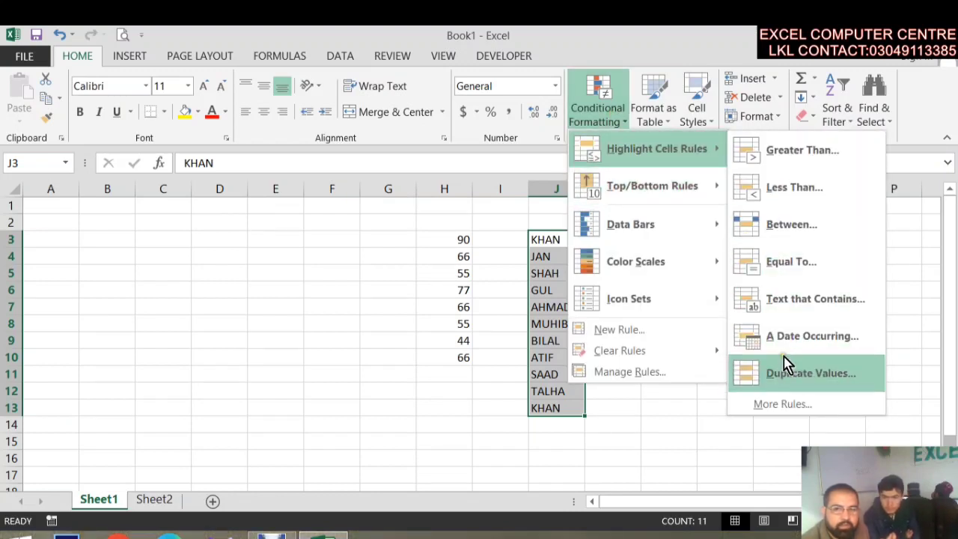
pyautogui.click(701, 411)
pyautogui.click(688, 387)
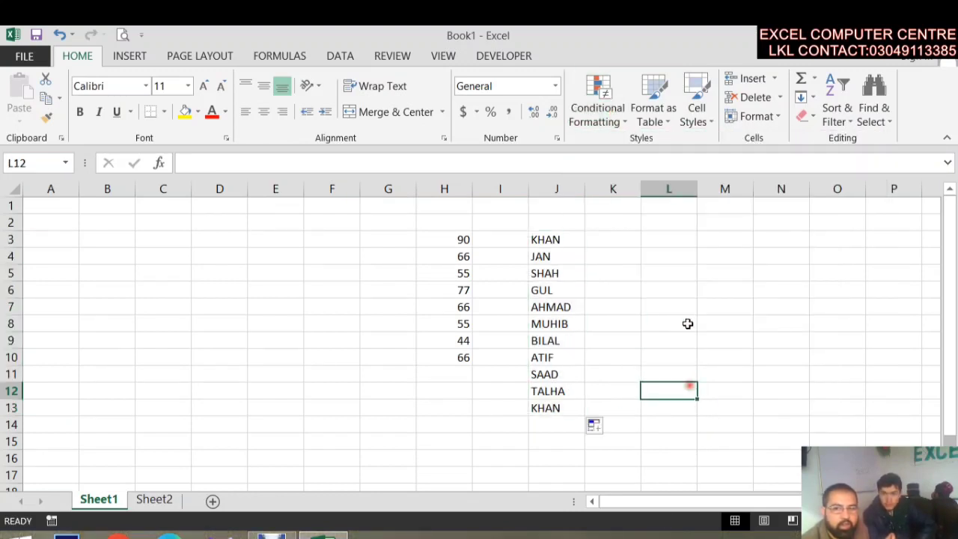
pyautogui.click(649, 238)
pyautogui.write('=NOE')
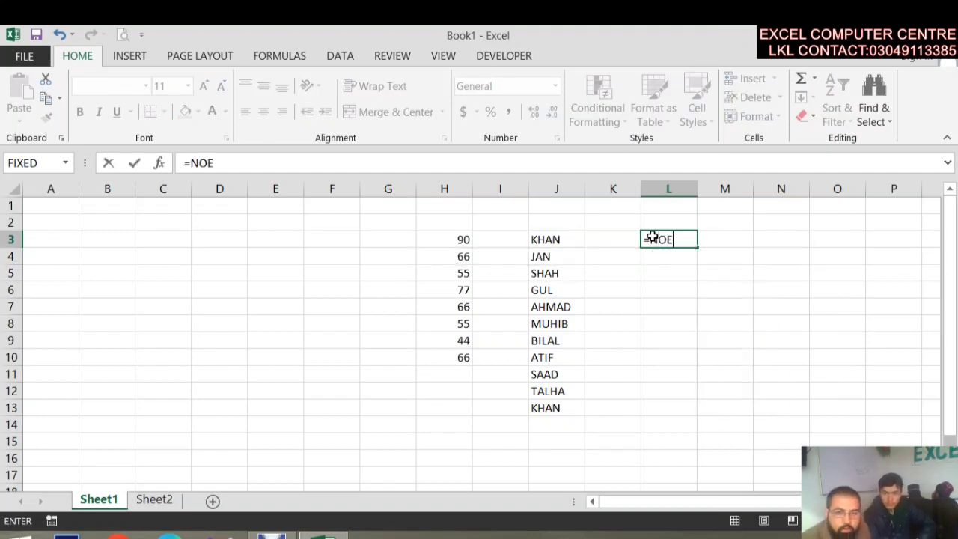
pyautogui.press('Tab')
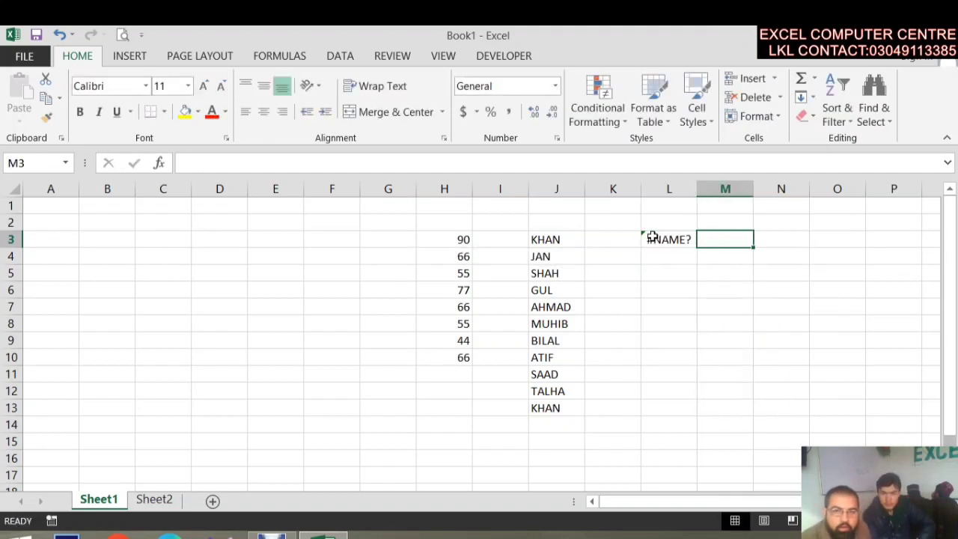
pyautogui.click(651, 237)
pyautogui.press('BackSpace')
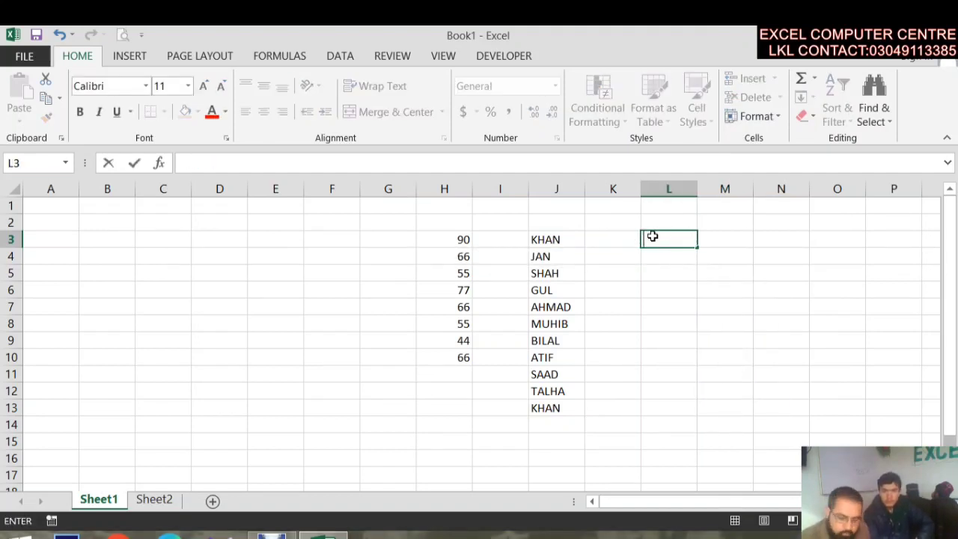
# - Enter the formula =NOW() in cell L3 and fill it down to L12
pyautogui.write('=NOW')
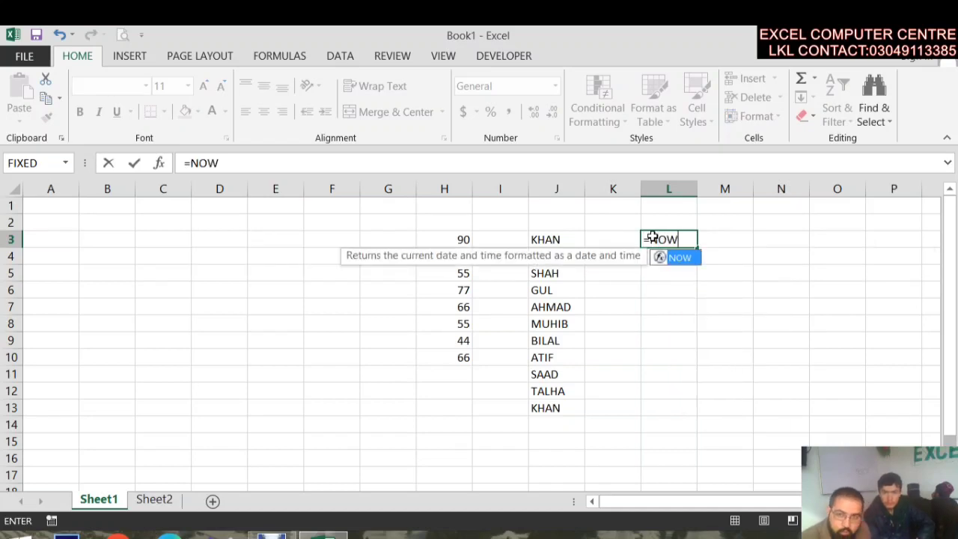
pyautogui.write('(')
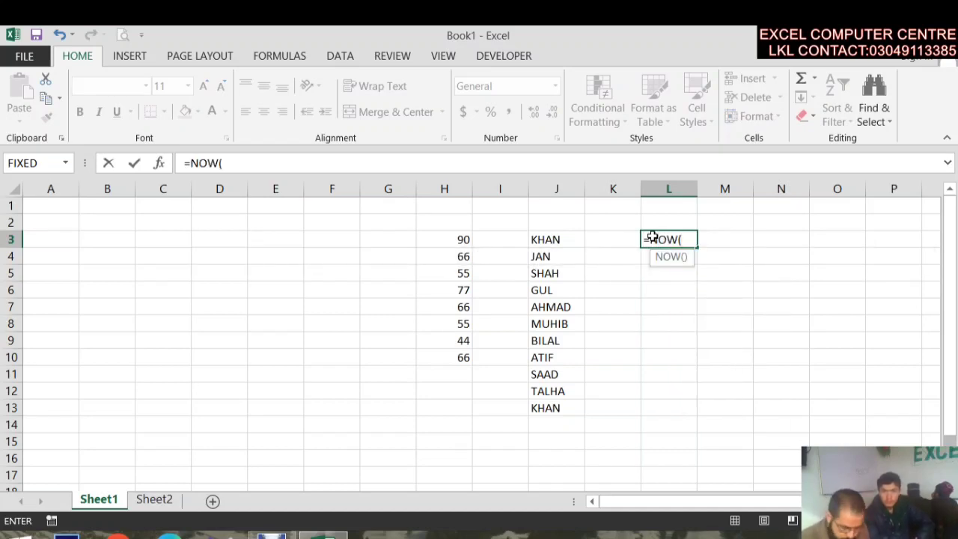
pyautogui.write(')')
pyautogui.press('Return')
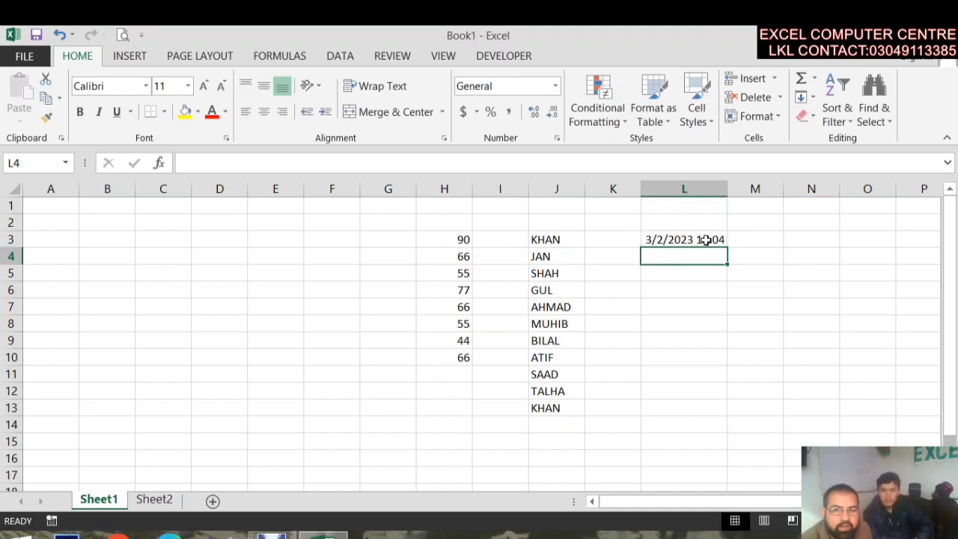
pyautogui.click(705, 239)
pyautogui.moveTo(725, 247); pyautogui.dragTo(730, 401)
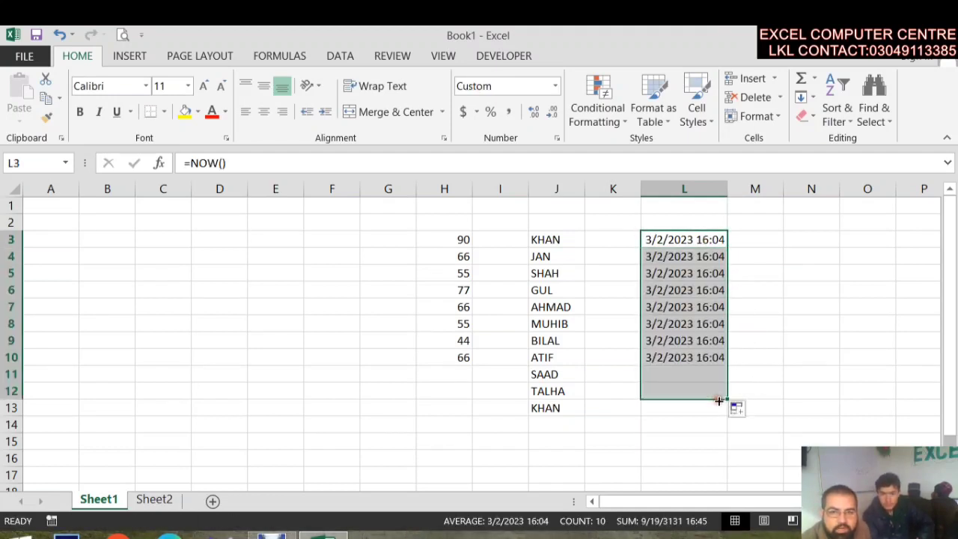
# - Fill the =NOW() formula from L3 up to L1
pyautogui.click(722, 235)
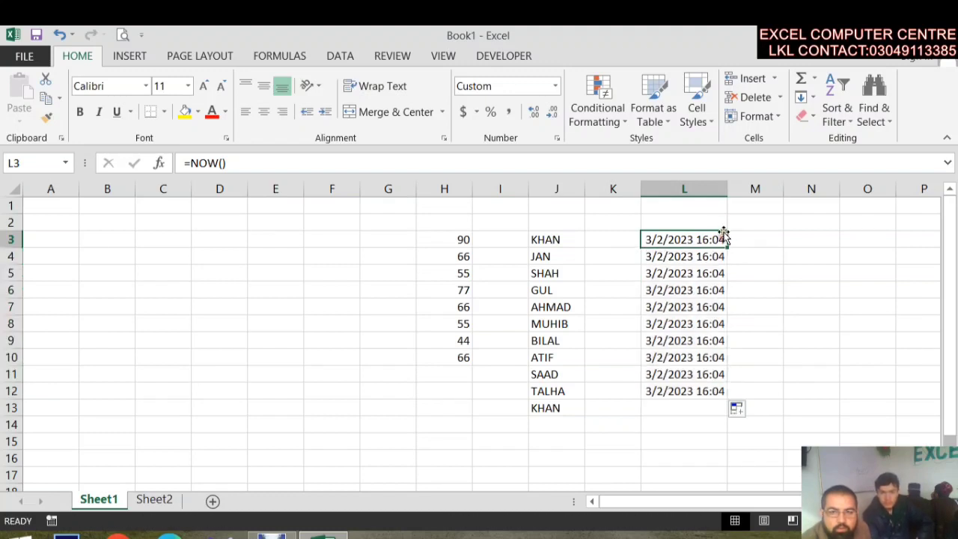
pyautogui.moveTo(726, 247); pyautogui.dragTo(718, 203)
pyautogui.scroll(-1, 706, 341)
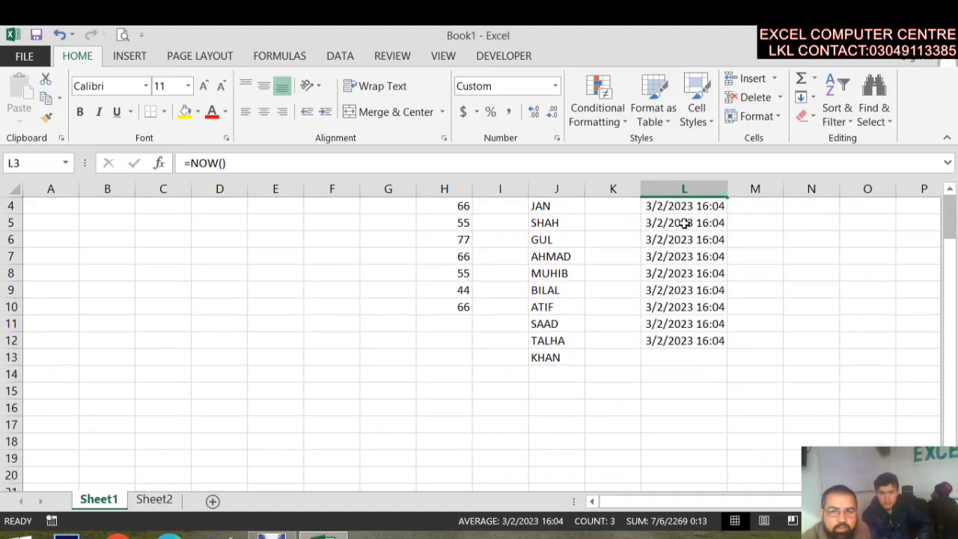
pyautogui.scroll(1, 679, 220)
# - Try the Quick Analysis Last Month formatting on the dates in L1:L12
pyautogui.moveTo(675, 204); pyautogui.dragTo(694, 388)
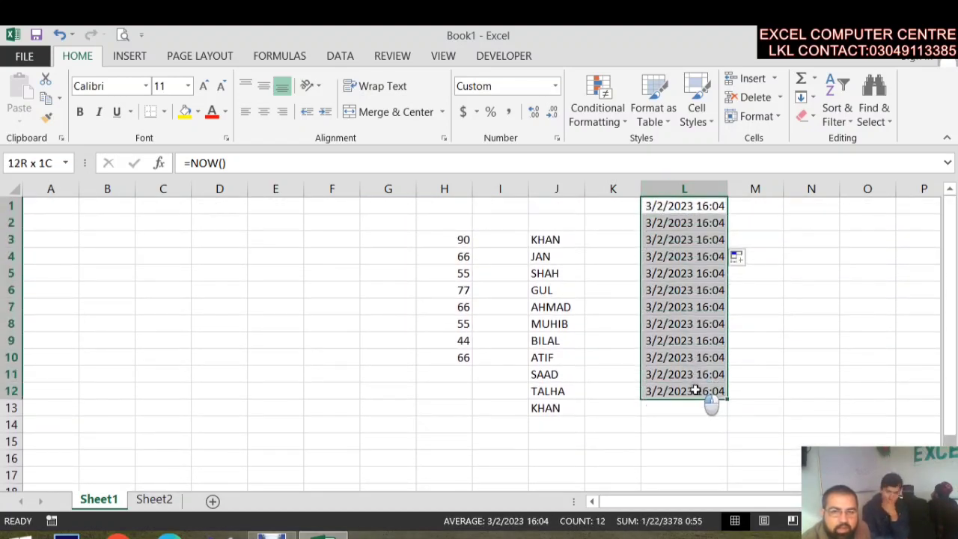
pyautogui.click(694, 377)
pyautogui.moveTo(689, 209); pyautogui.dragTo(687, 383)
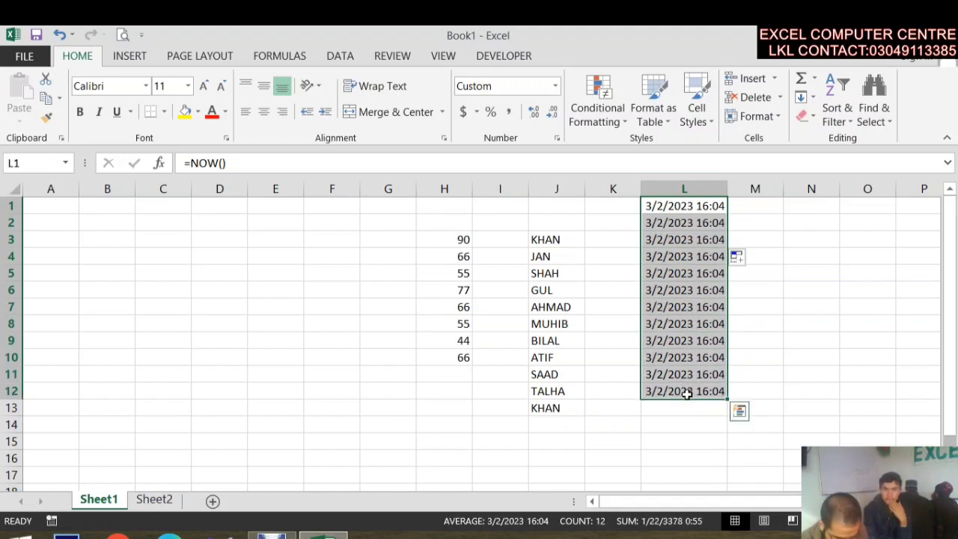
pyautogui.click(738, 412)
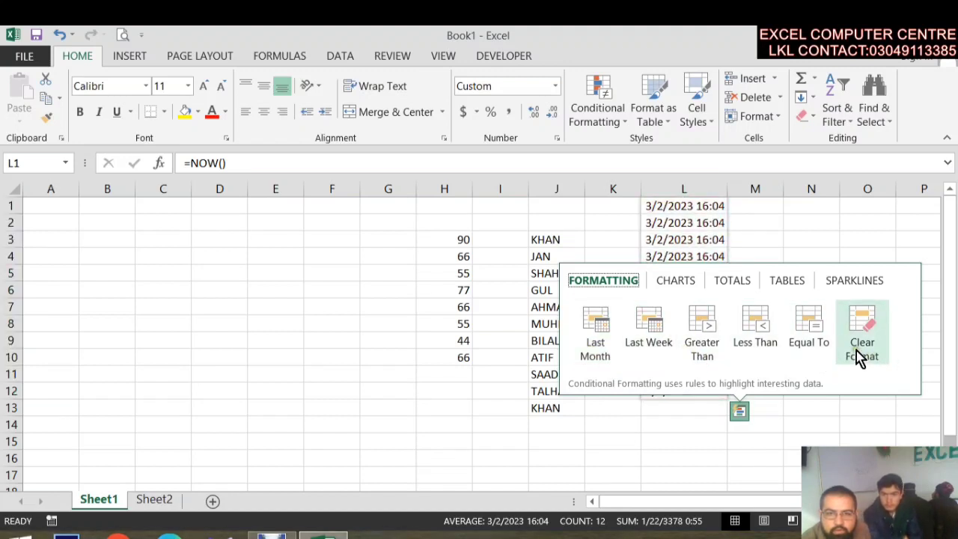
pyautogui.click(606, 324)
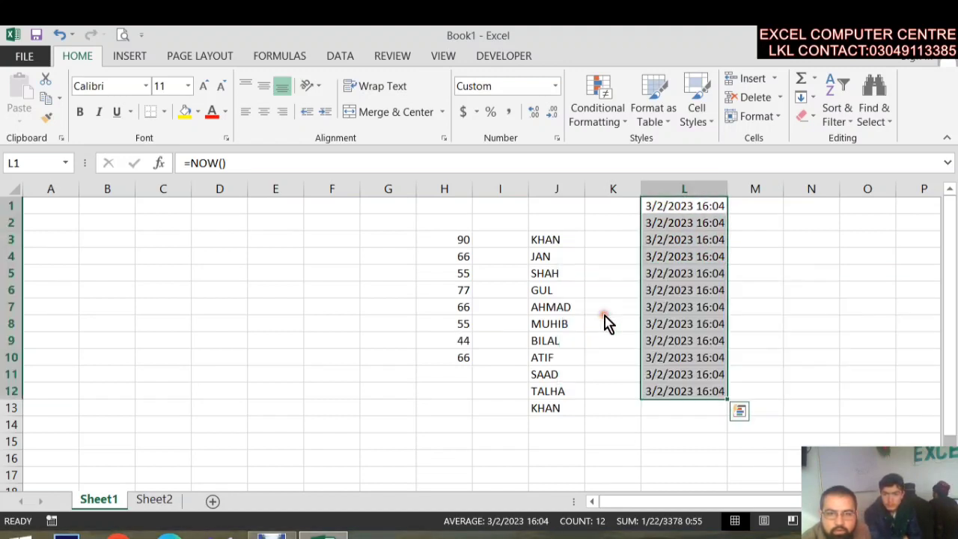
# - Clear the date and time formulas from cells L1:L12
pyautogui.click(710, 357)
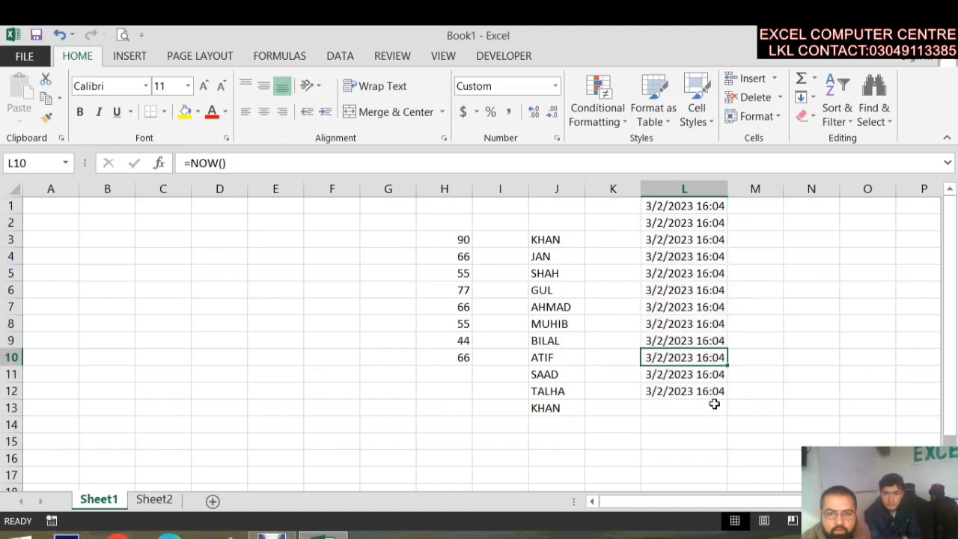
pyautogui.moveTo(710, 392); pyautogui.dragTo(653, 207)
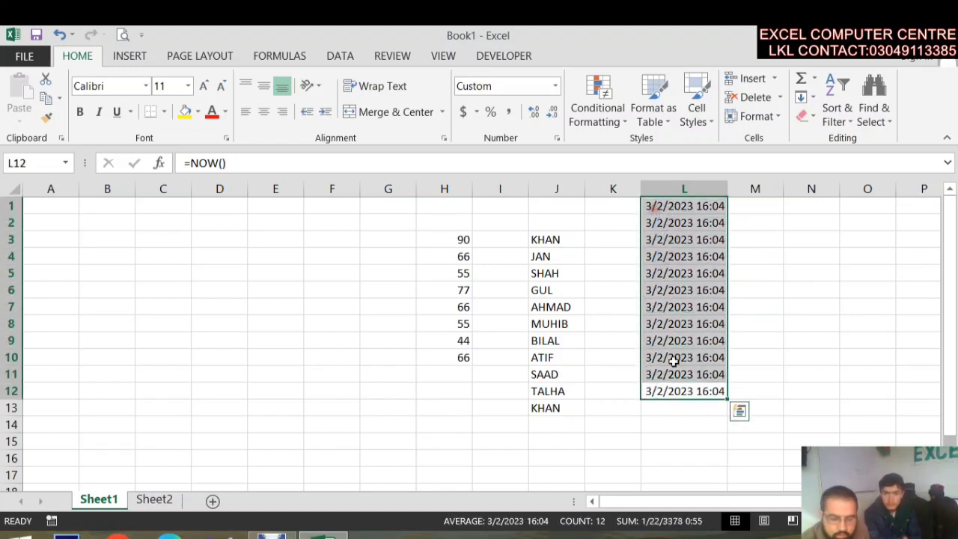
pyautogui.press('Delete')
pyautogui.click(659, 282)
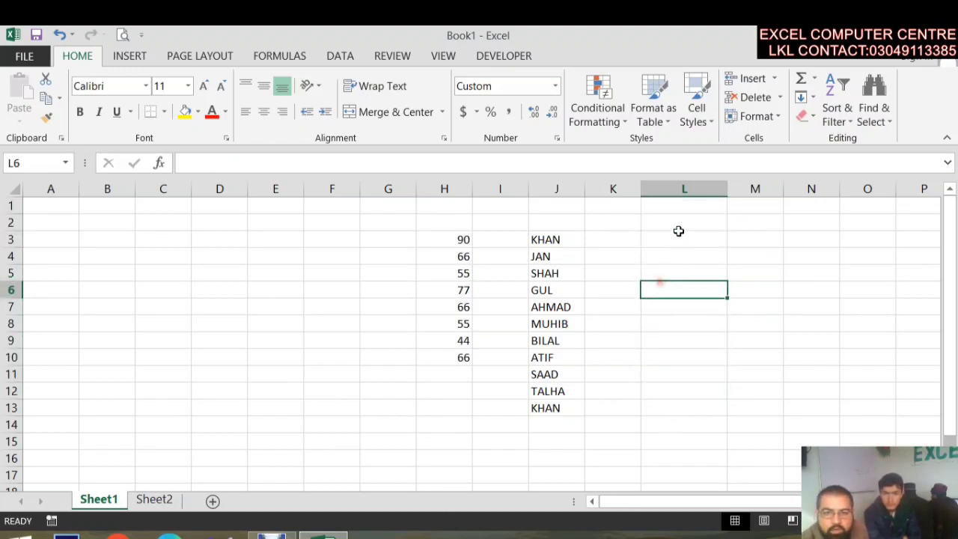
pyautogui.click(677, 234)
# - Enter the formula =TODAY() in cell L5 and fill it down to L11
pyautogui.click(684, 273)
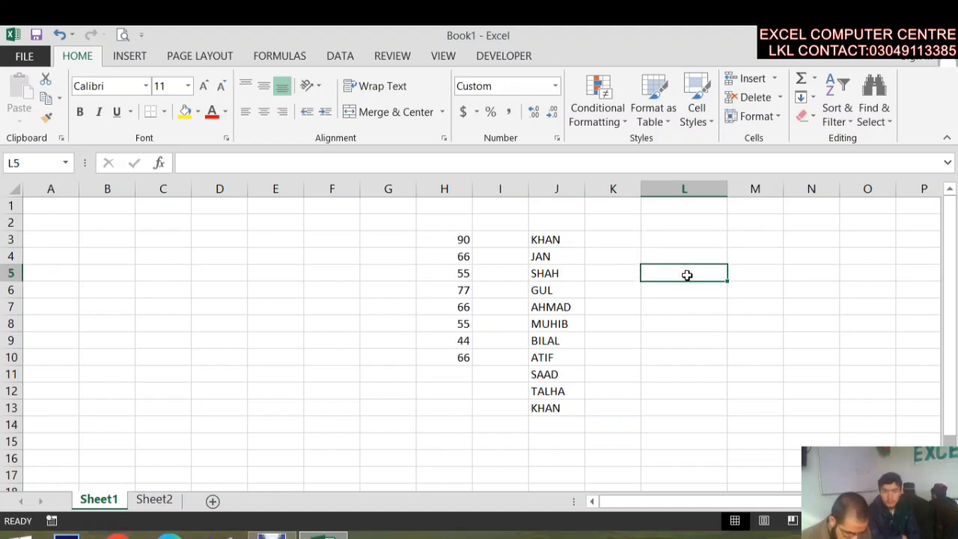
pyautogui.write('=')
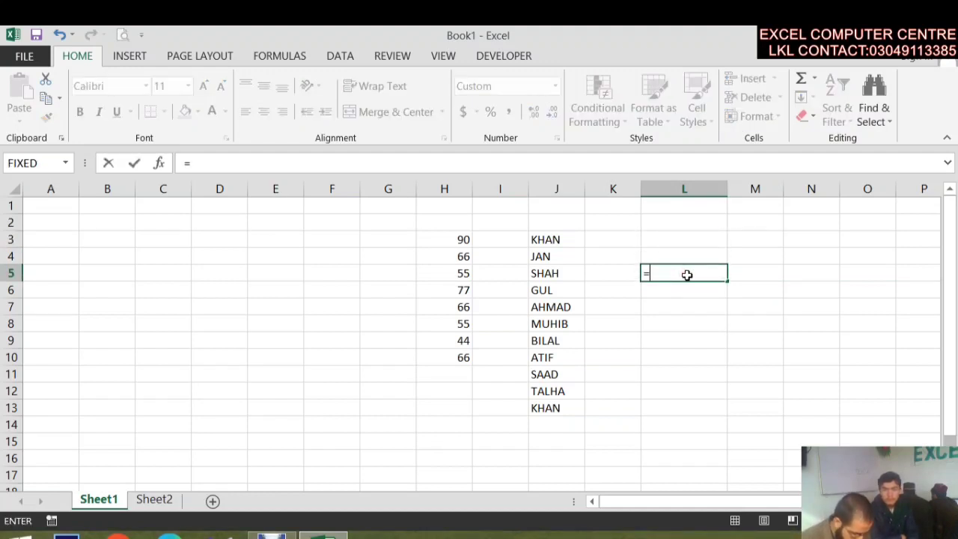
pyautogui.write('TODAY(')
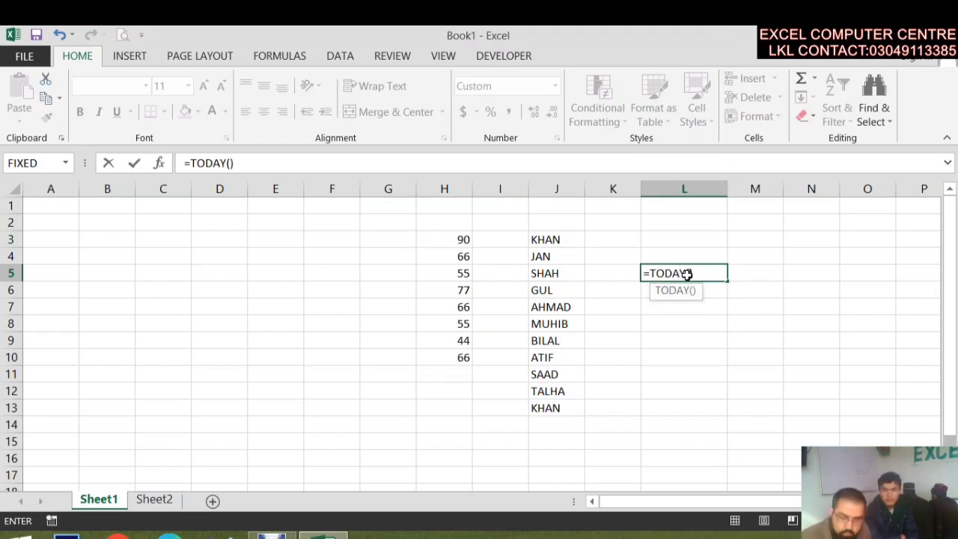
pyautogui.press('Return')
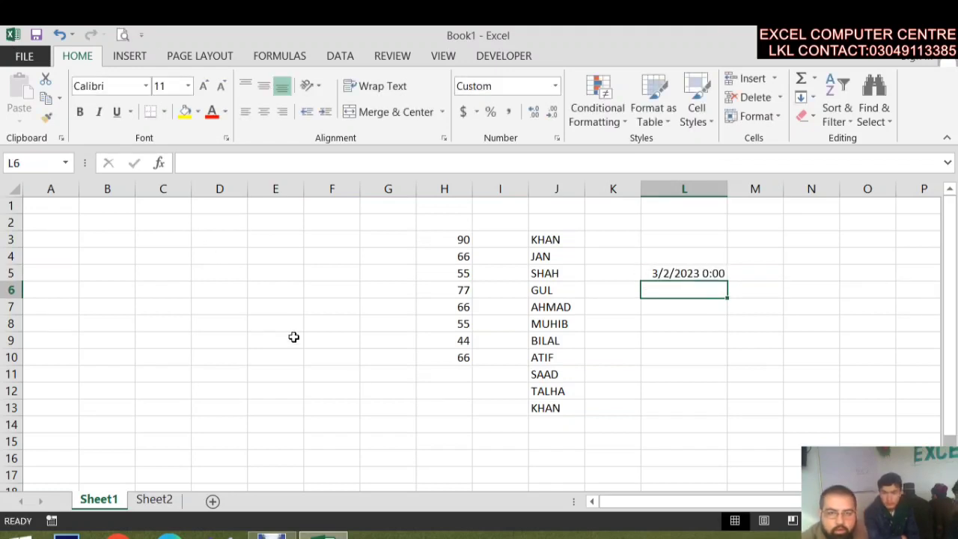
pyautogui.click(717, 274)
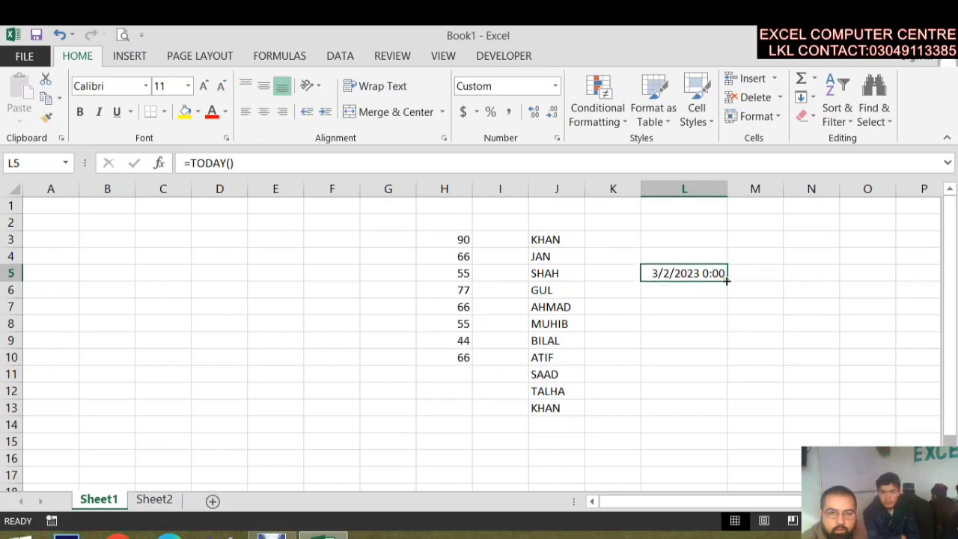
pyautogui.moveTo(725, 280); pyautogui.dragTo(731, 385)
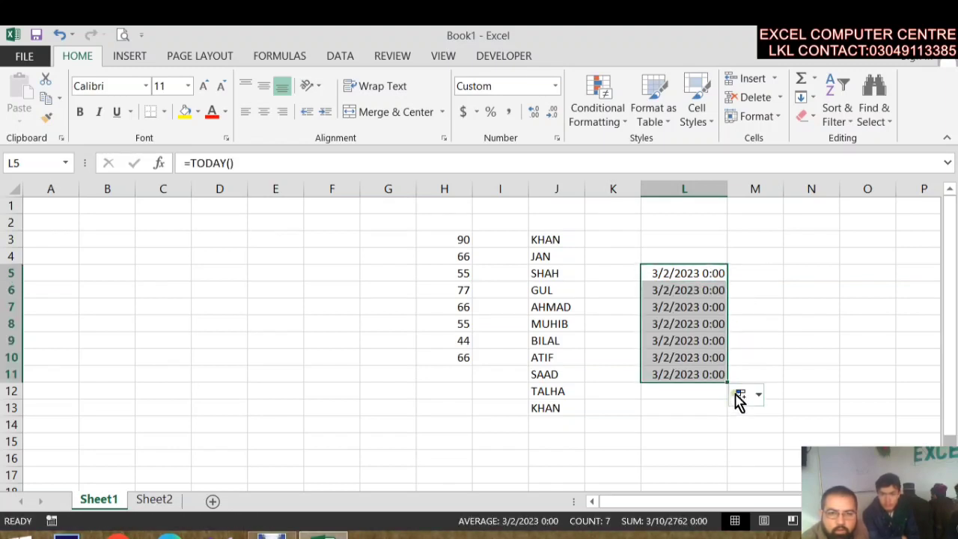
# - Try the Flash Fill option on the filled dates in L5:L11, and undo it
pyautogui.click(741, 396)
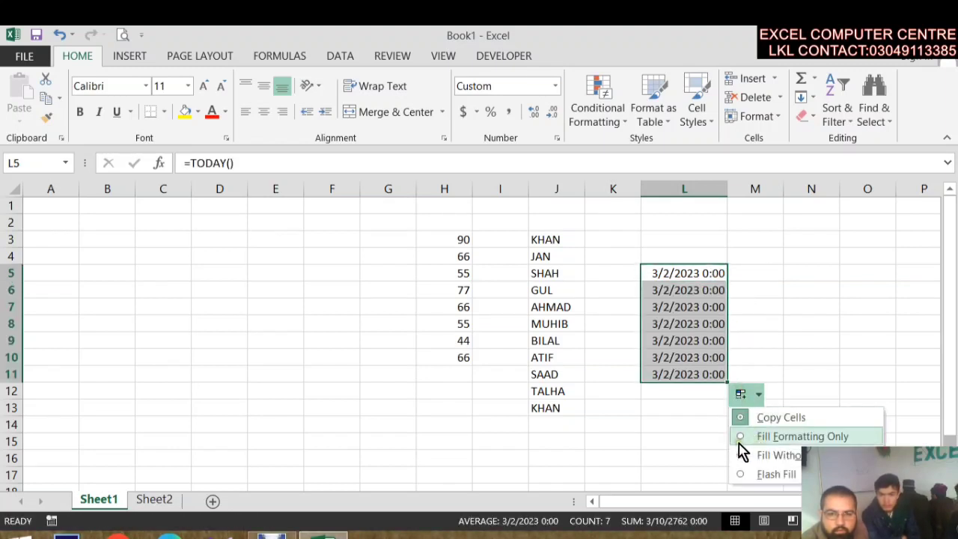
pyautogui.click(745, 471)
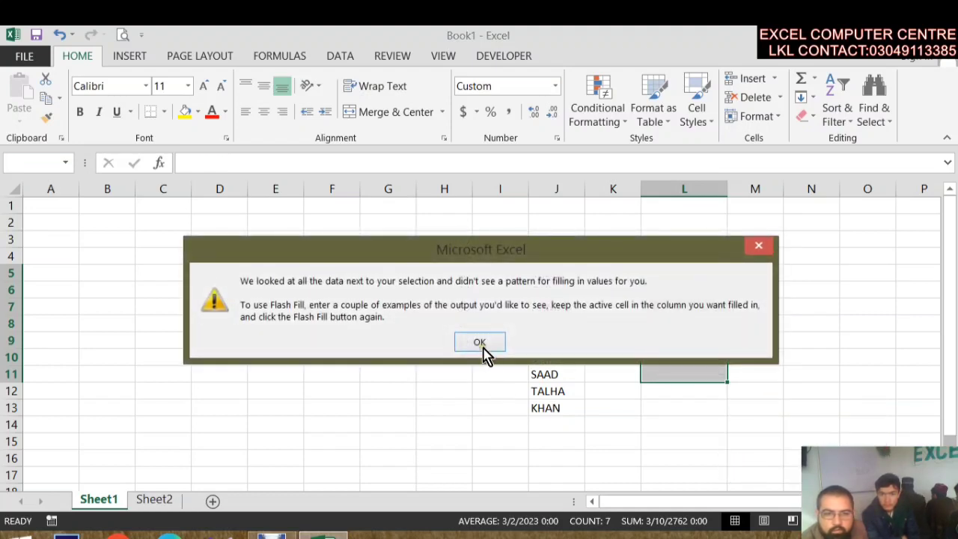
pyautogui.click(479, 343)
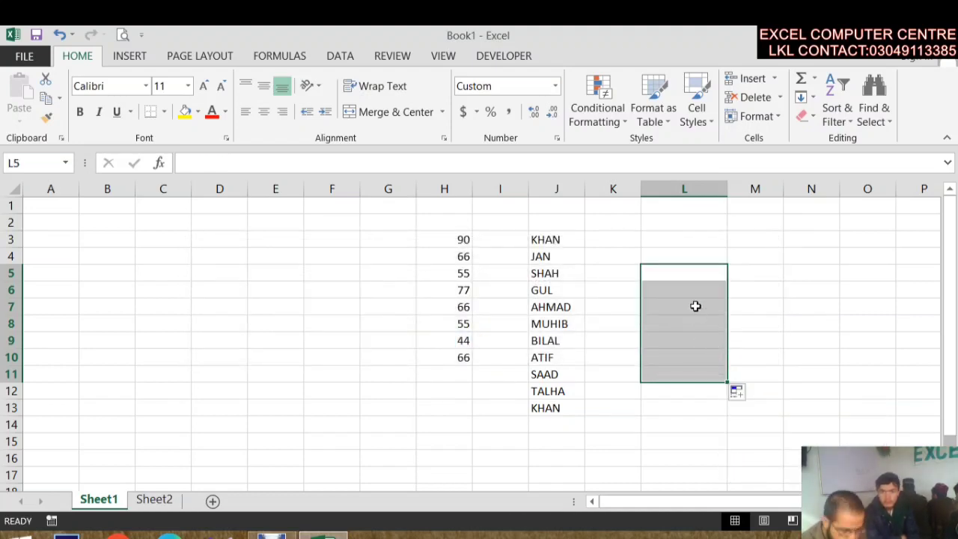
pyautogui.hotkey('ctrl', 'z')
# - Fill the L5 date formula down to L14, trying Fill Formatting Only and switching to Fill Without Formatting
pyautogui.moveTo(731, 285); pyautogui.dragTo(733, 434)
pyautogui.click(740, 444)
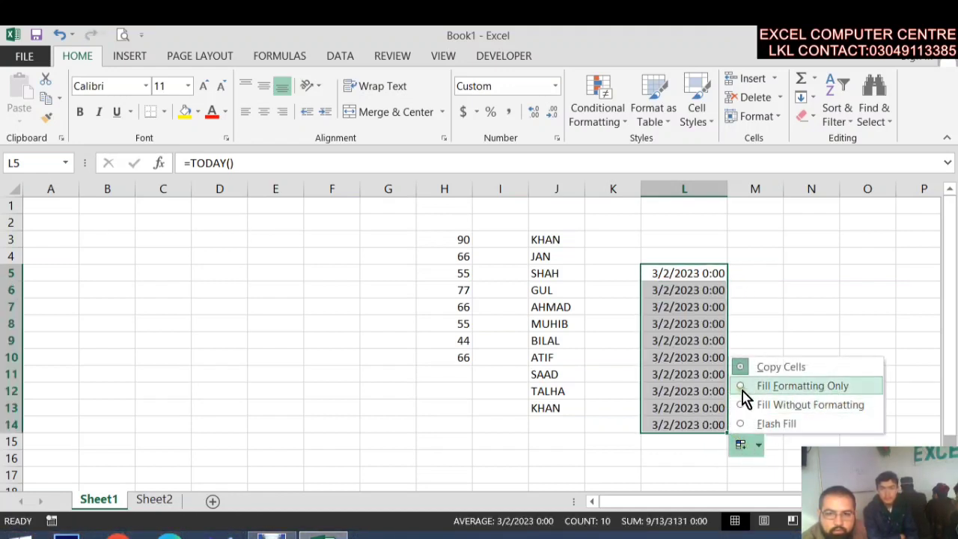
pyautogui.click(745, 387)
pyautogui.click(736, 441)
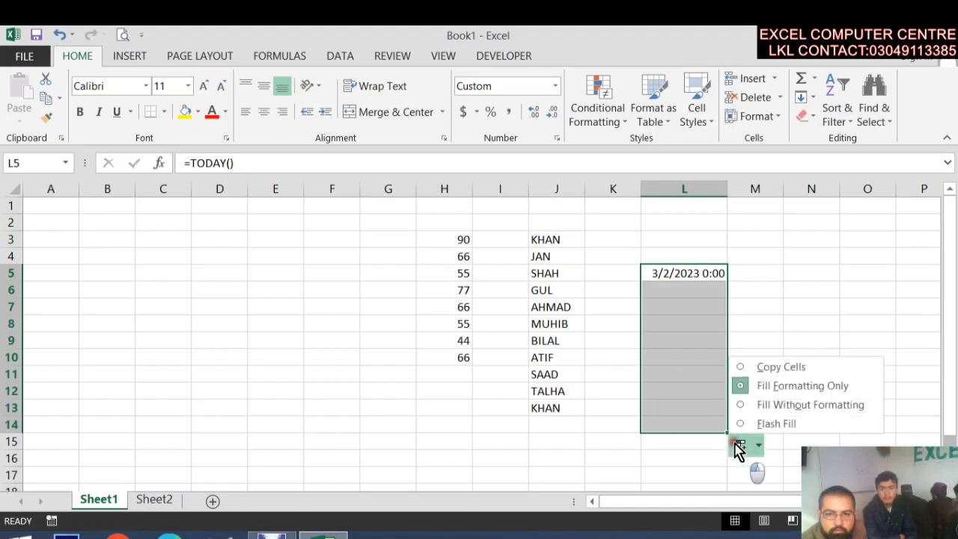
pyautogui.click(763, 404)
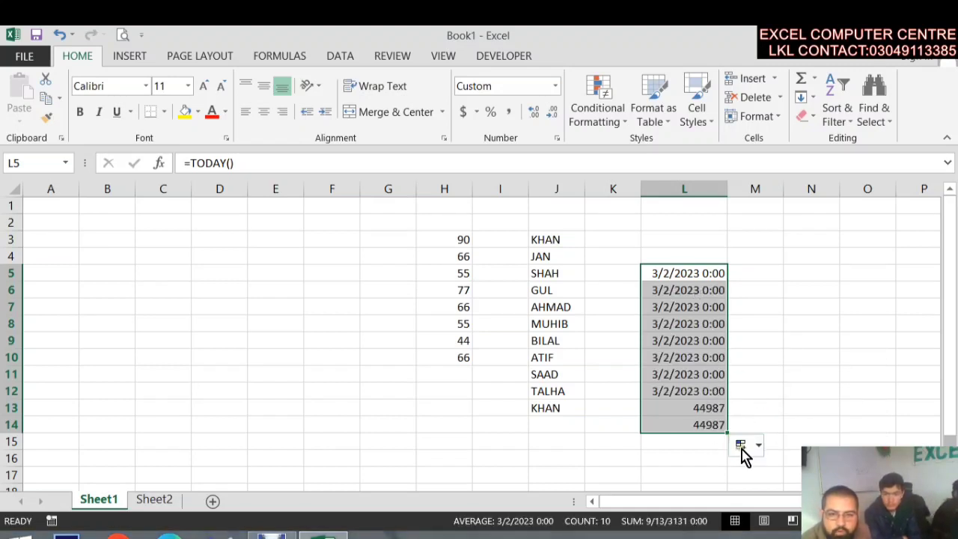
# - Try the Flash Fill option on the filled range L5:L14
pyautogui.click(741, 444)
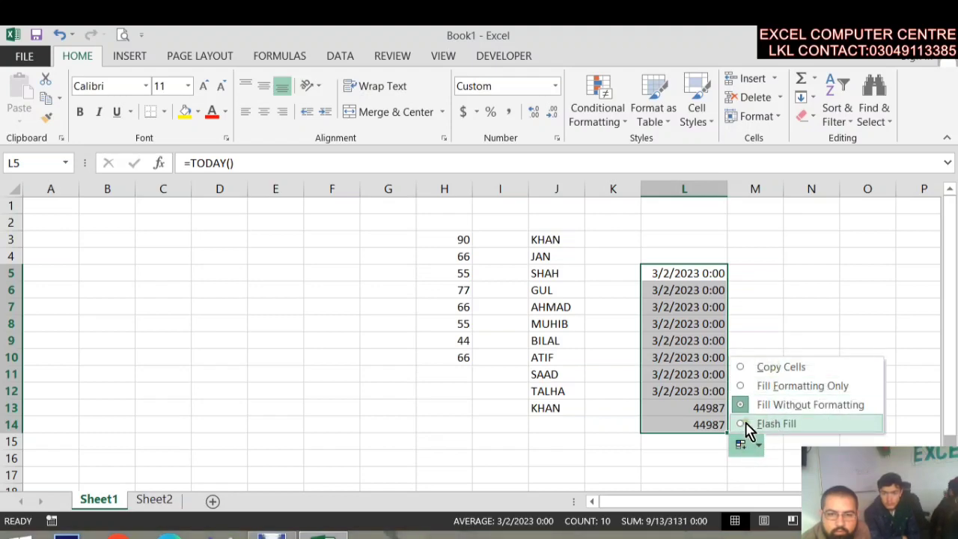
pyautogui.click(771, 423)
pyautogui.click(482, 341)
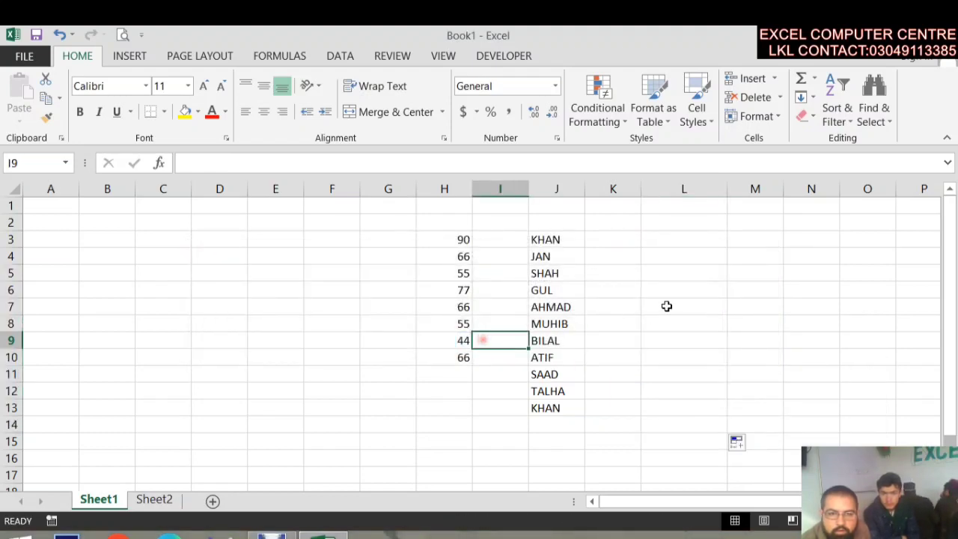
pyautogui.click(656, 270)
pyautogui.moveTo(655, 239); pyautogui.dragTo(670, 319)
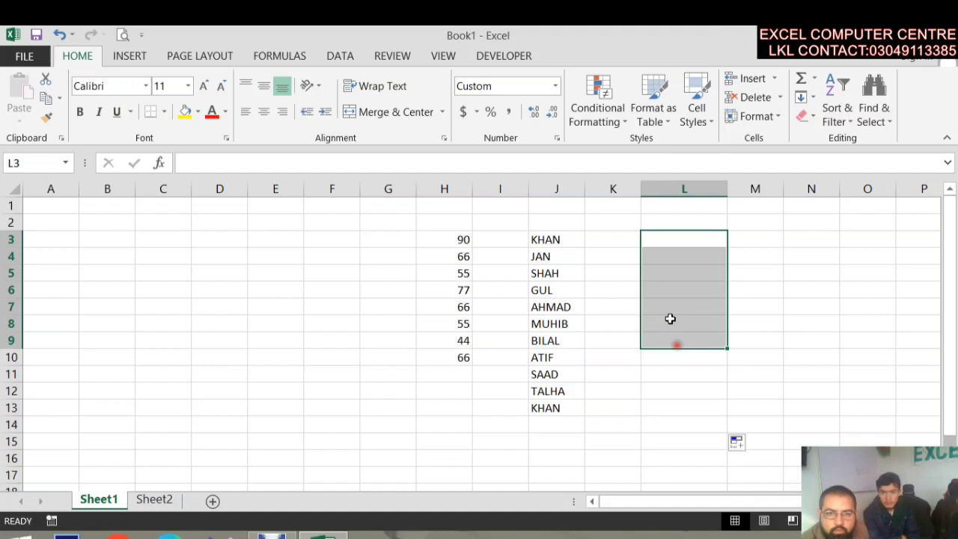
pyautogui.click(674, 242)
pyautogui.write('=')
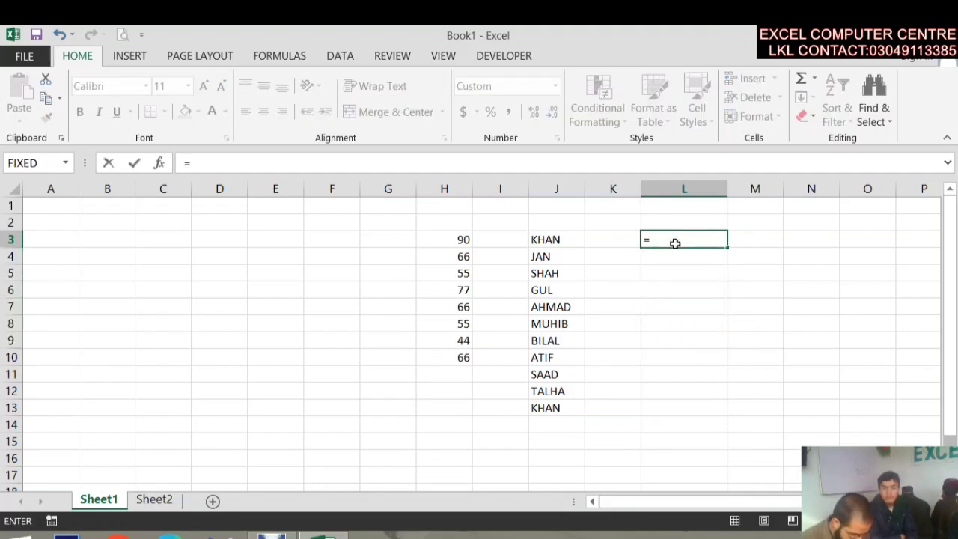
pyautogui.write('TOA')
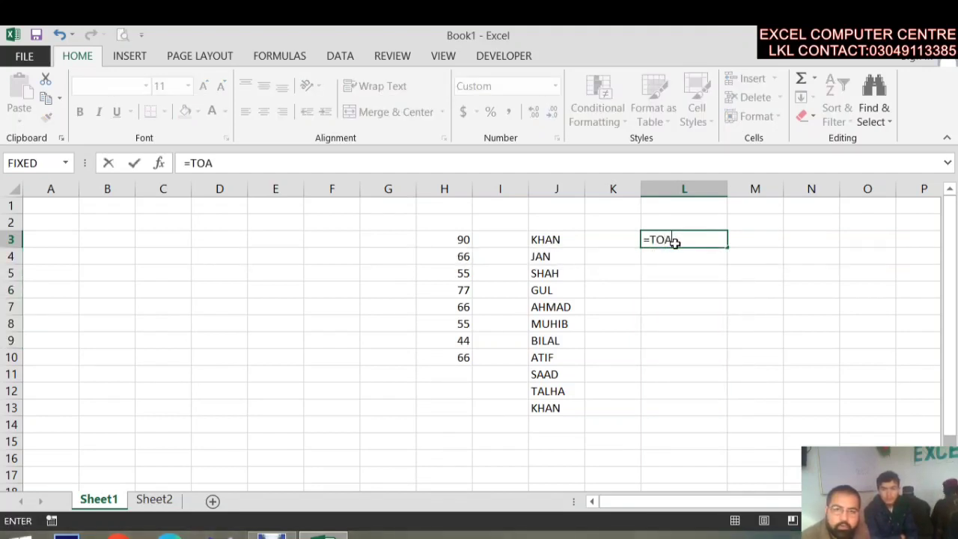
pyautogui.press('Tab')
# - Enter the formula =TODAY() in cell L3 and =NOW() in cell L4
pyautogui.click(674, 241)
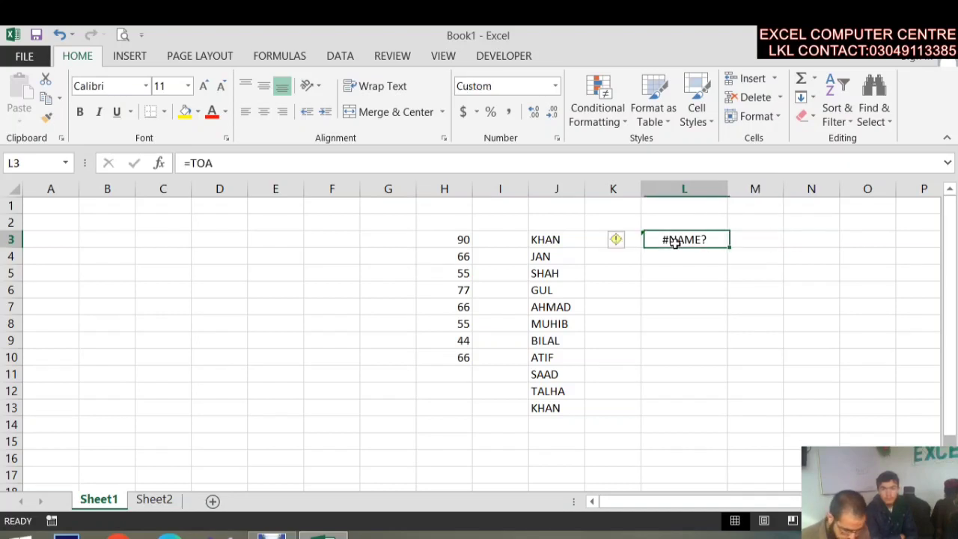
pyautogui.write('=TODA')
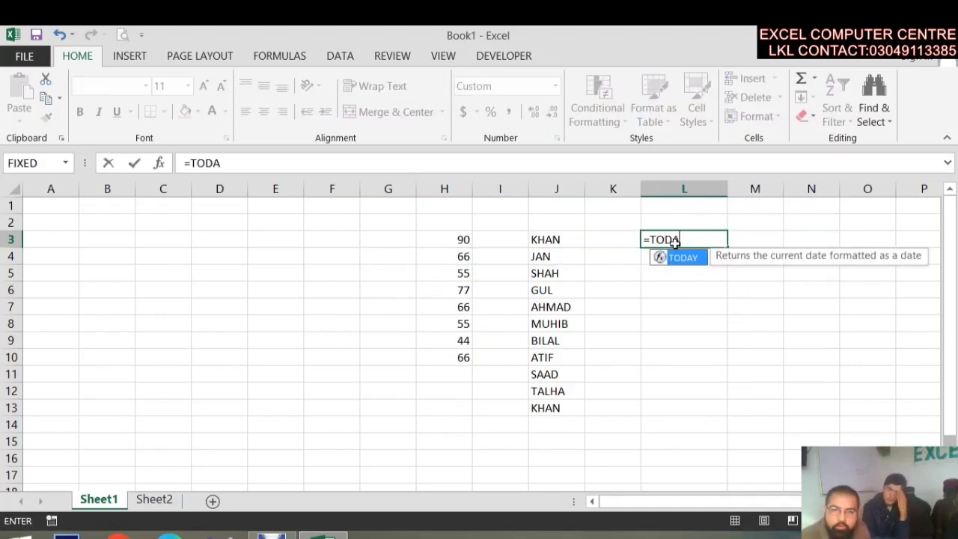
pyautogui.write('Y(')
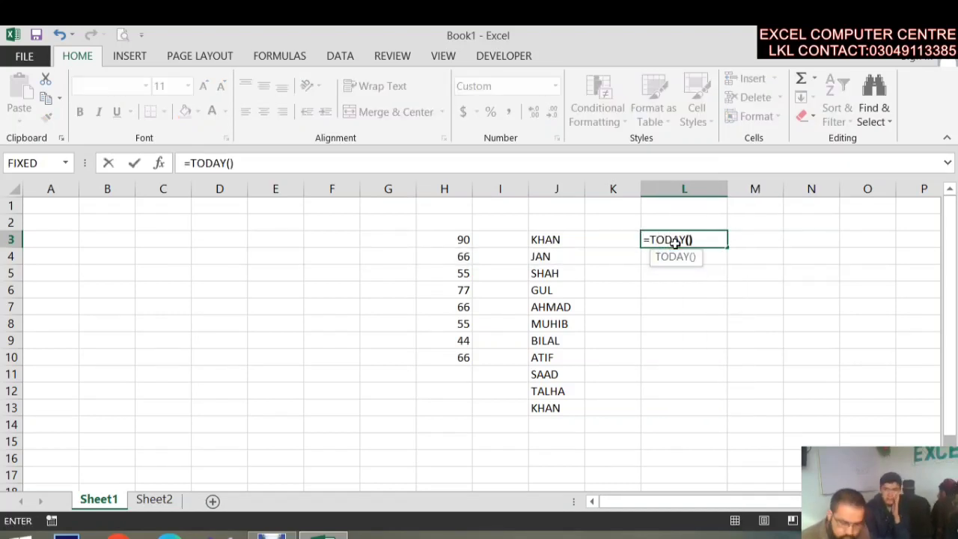
pyautogui.press('Return')
pyautogui.write('=N')
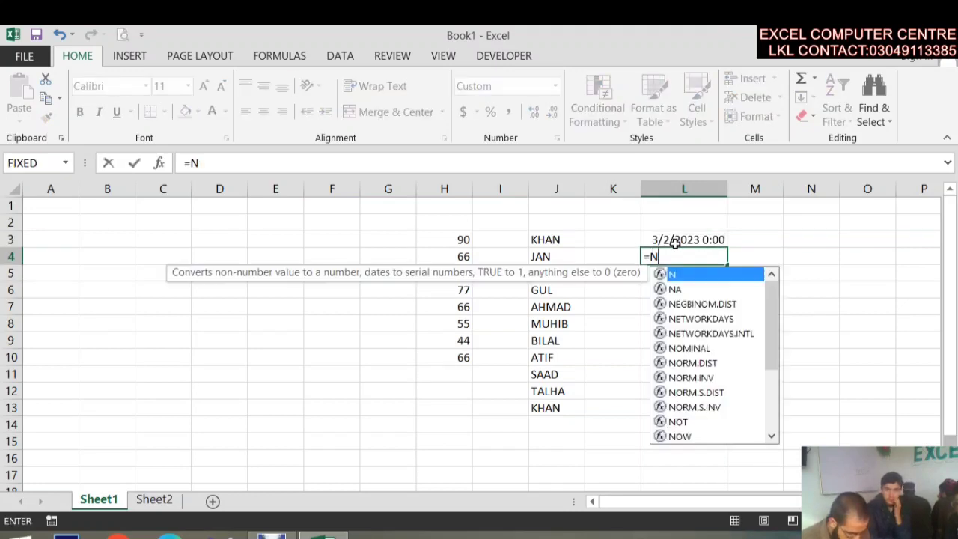
pyautogui.write('OW(')
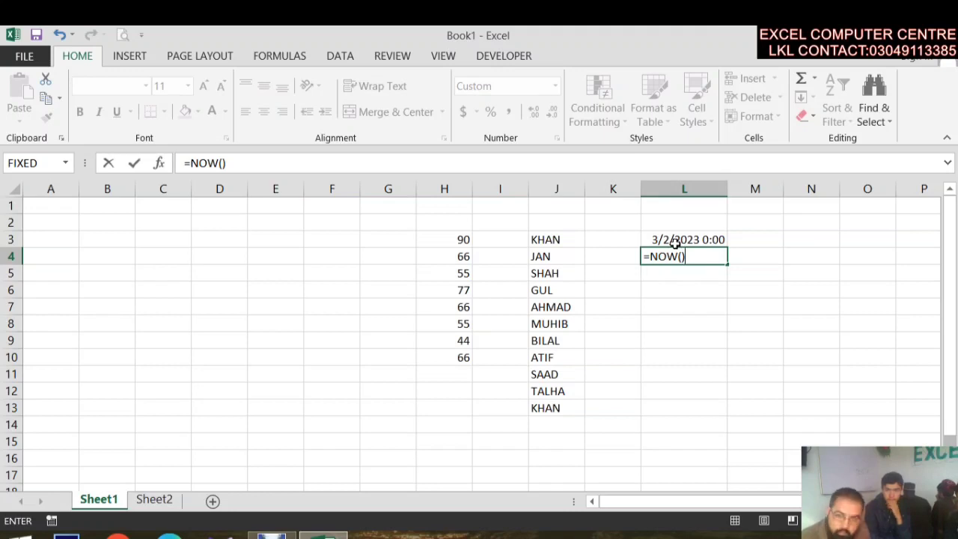
pyautogui.press('Return')
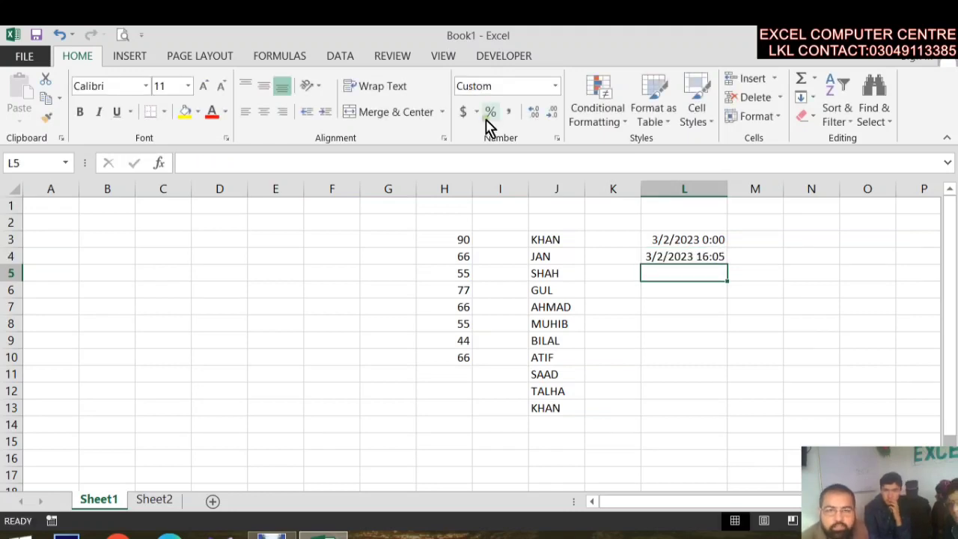
# - Fill the TODAY and NOW formulas from L3:L4 down to L12, keeping the Copy Cells fill option
pyautogui.moveTo(714, 240); pyautogui.dragTo(692, 392)
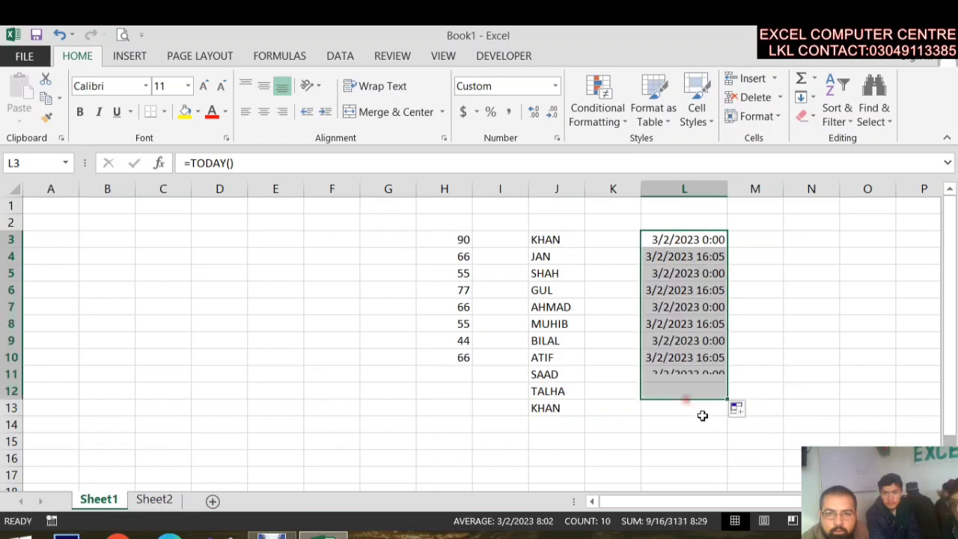
pyautogui.click(739, 418)
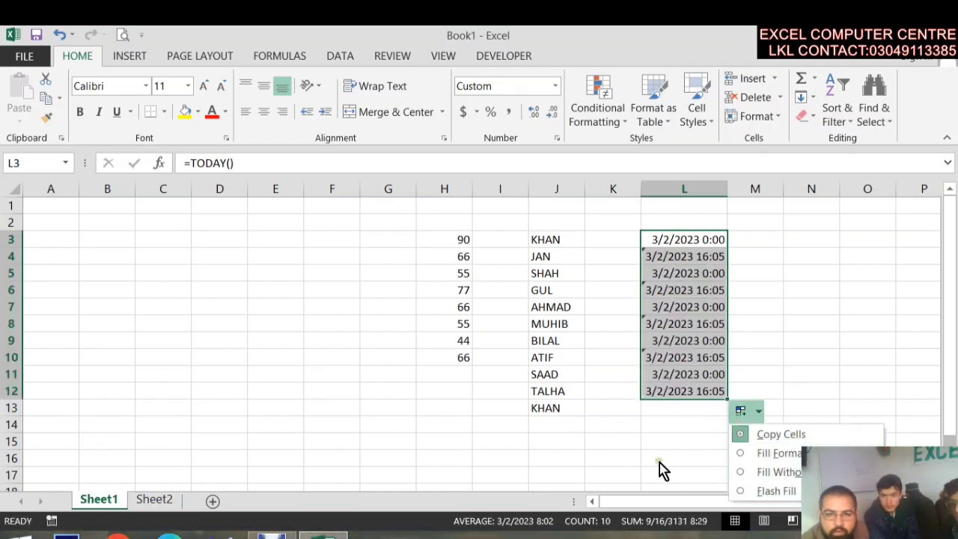
pyautogui.click(684, 438)
pyautogui.click(694, 372)
# - Start a date-occurring highlight rule on L3:L12 and preview Today with Light Red Fill with Dark Red Text
pyautogui.moveTo(703, 393); pyautogui.dragTo(684, 239)
pyautogui.click(620, 127)
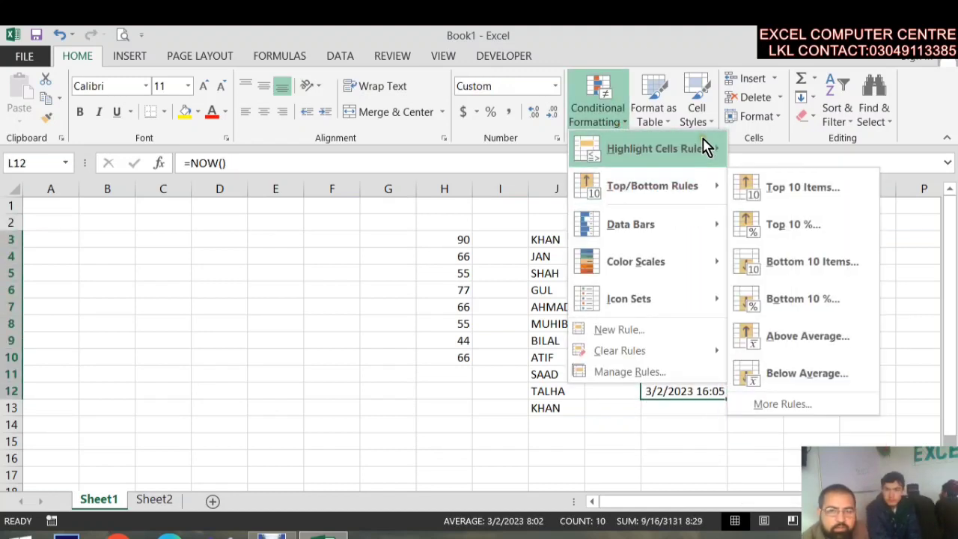
pyautogui.moveTo(706, 146)
pyautogui.click(820, 343)
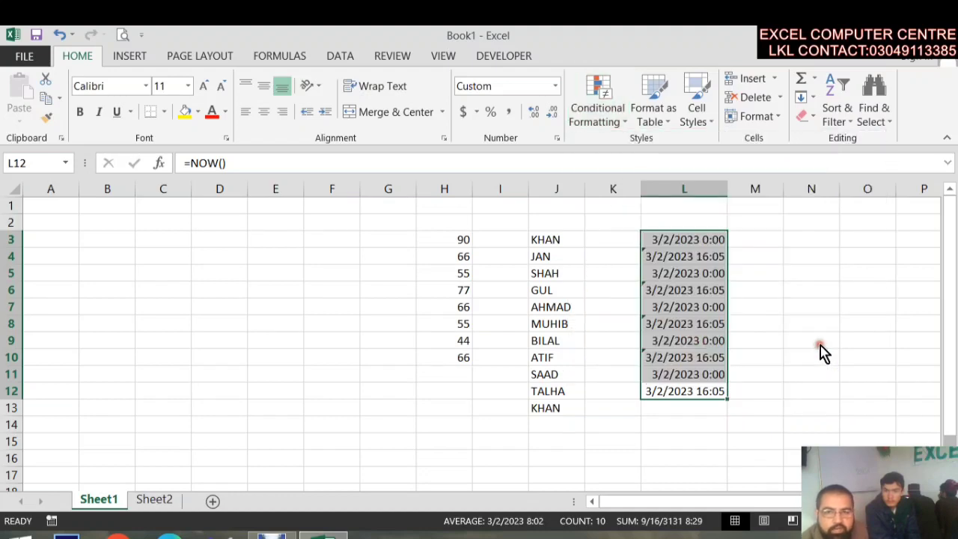
pyautogui.moveTo(534, 66); pyautogui.dragTo(346, 288)
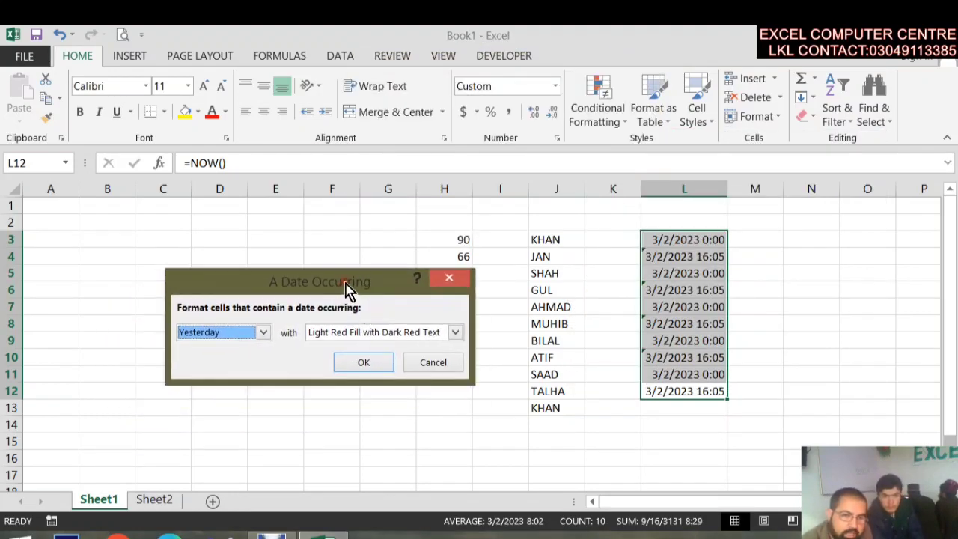
pyautogui.click(263, 332)
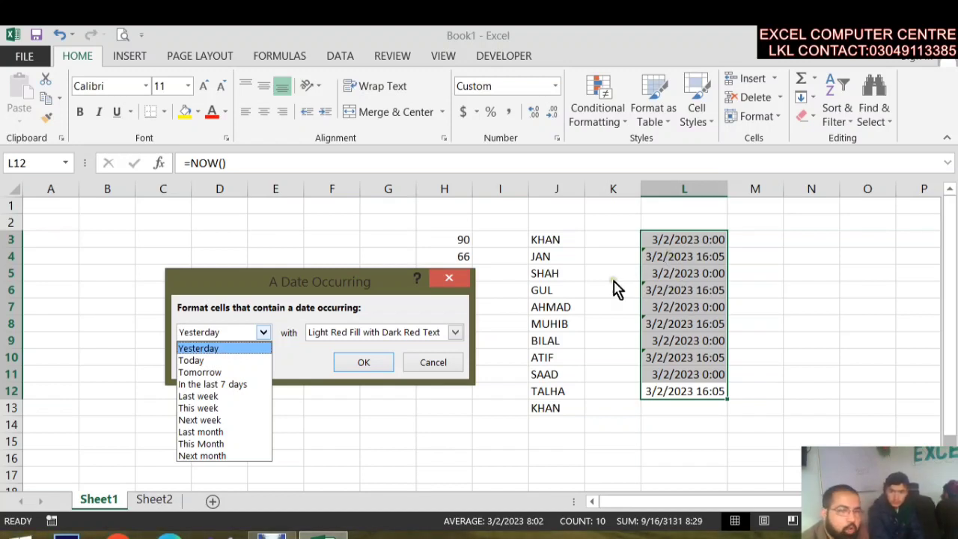
pyautogui.click(226, 360)
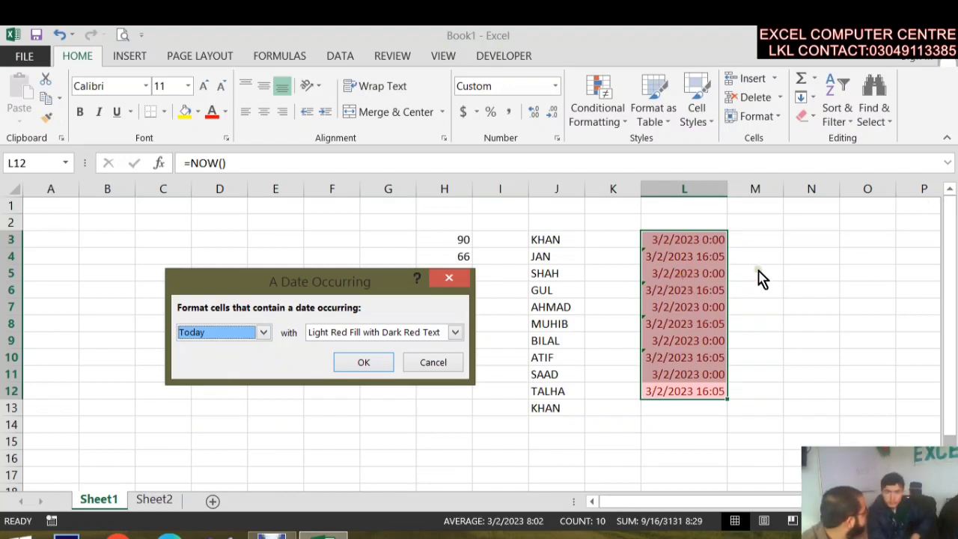
# - Preview the date rule on L3:L12 with the periods Tomorrow, In the last 7 days and Last week
pyautogui.click(263, 332)
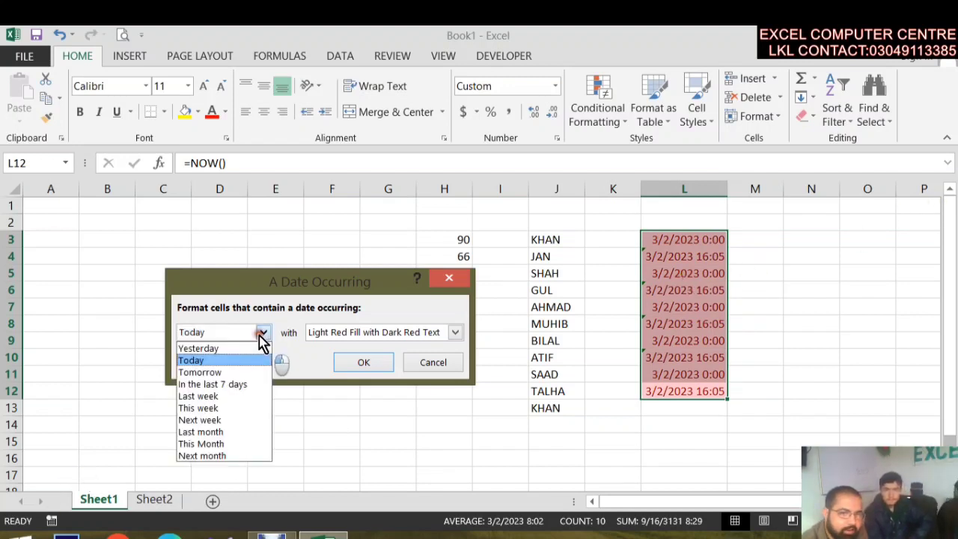
pyautogui.click(237, 373)
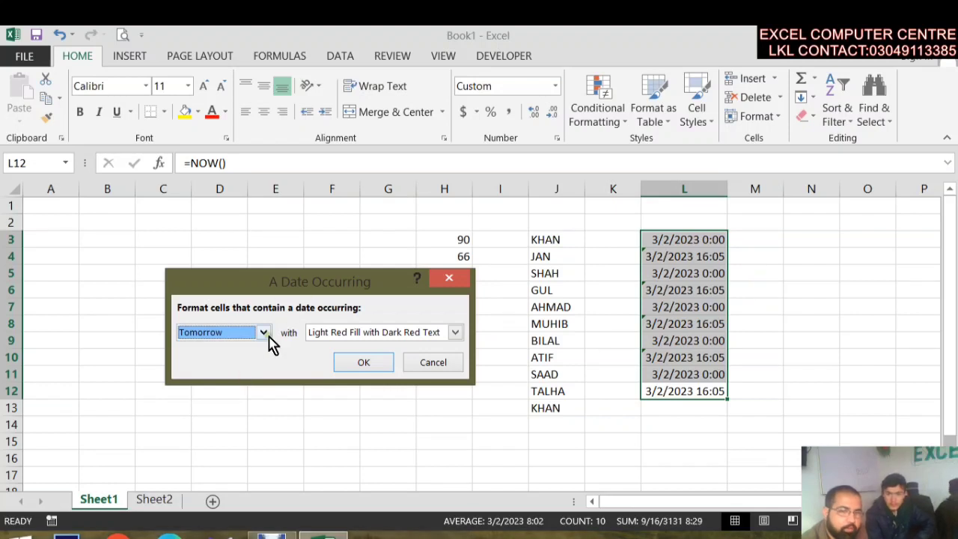
pyautogui.click(264, 335)
pyautogui.click(232, 385)
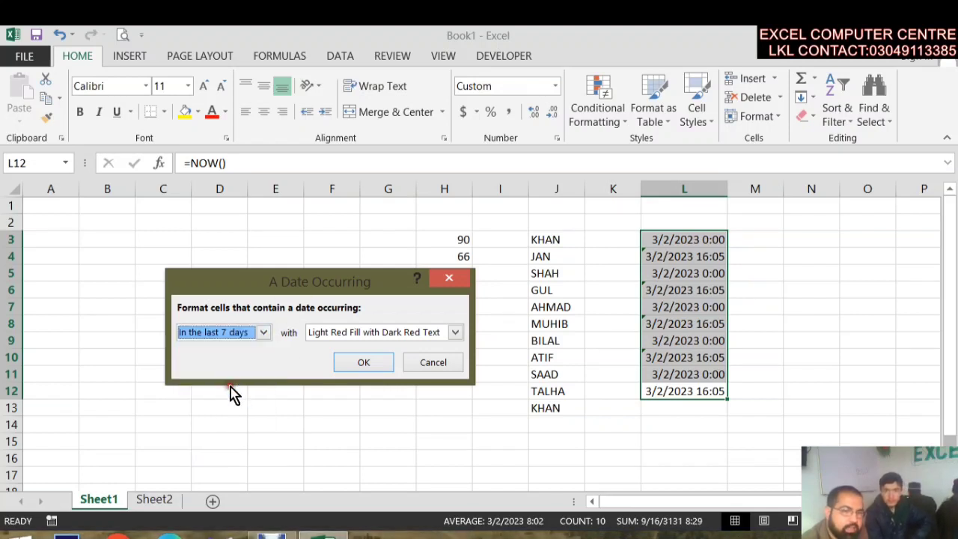
pyautogui.click(263, 332)
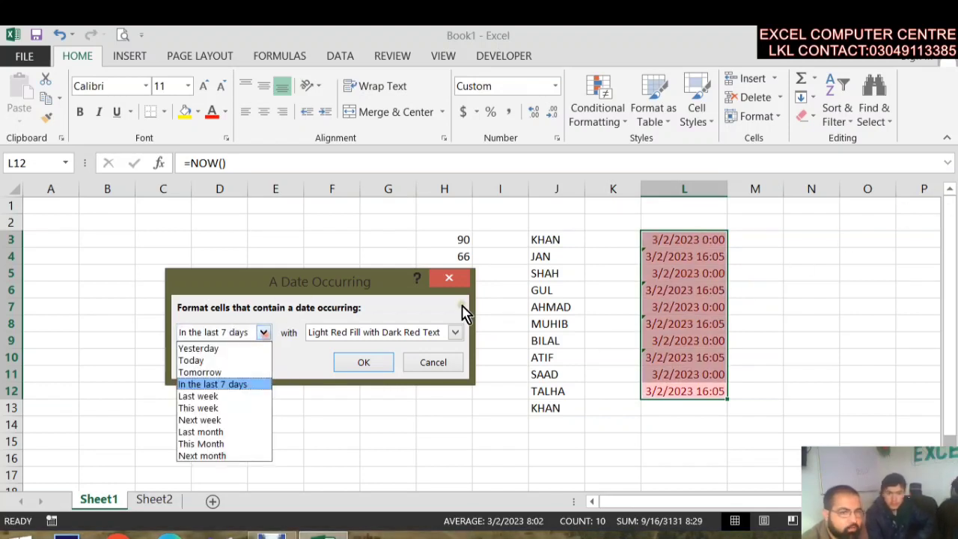
pyautogui.click(230, 397)
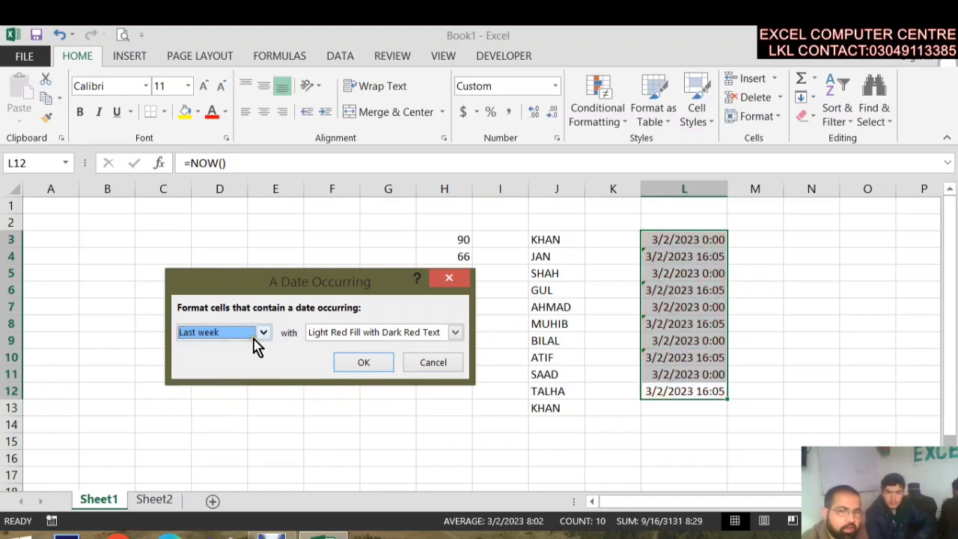
# - Preview the date rule with This week and Next month, and cancel it without applying
pyautogui.click(260, 337)
pyautogui.click(232, 407)
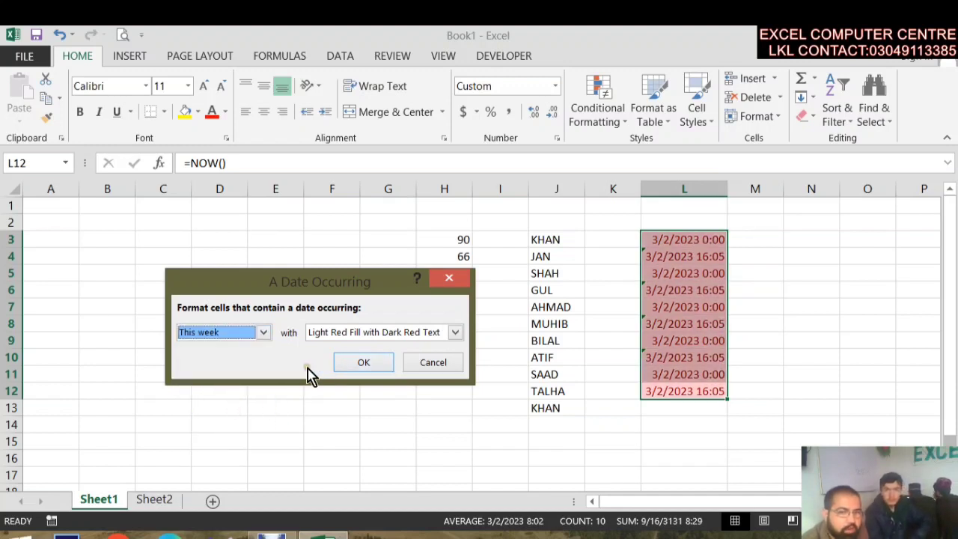
pyautogui.click(263, 332)
pyautogui.click(249, 413)
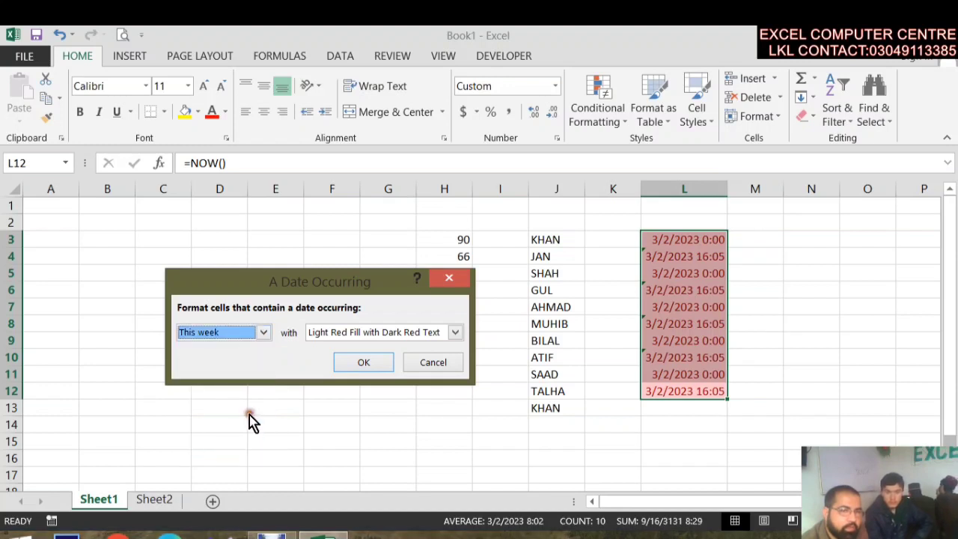
pyautogui.click(261, 338)
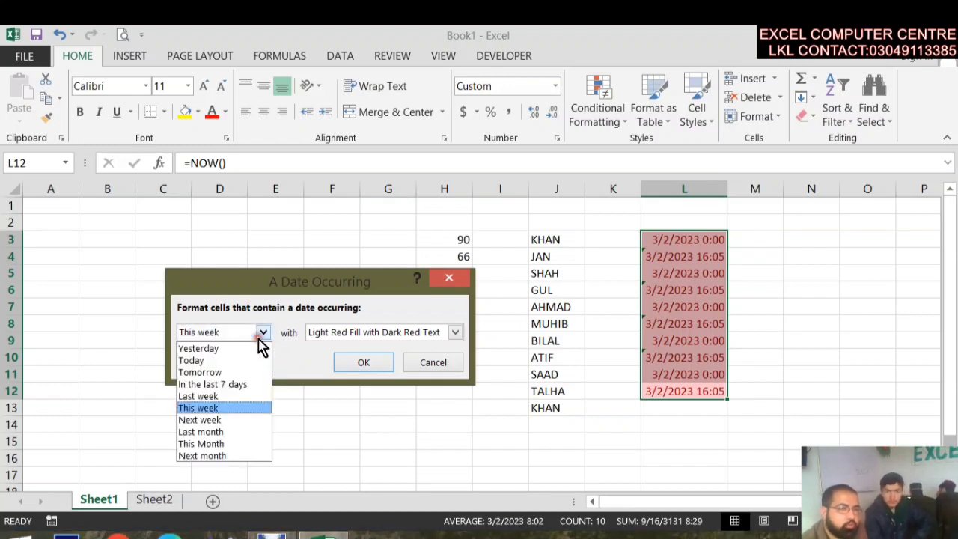
pyautogui.click(221, 455)
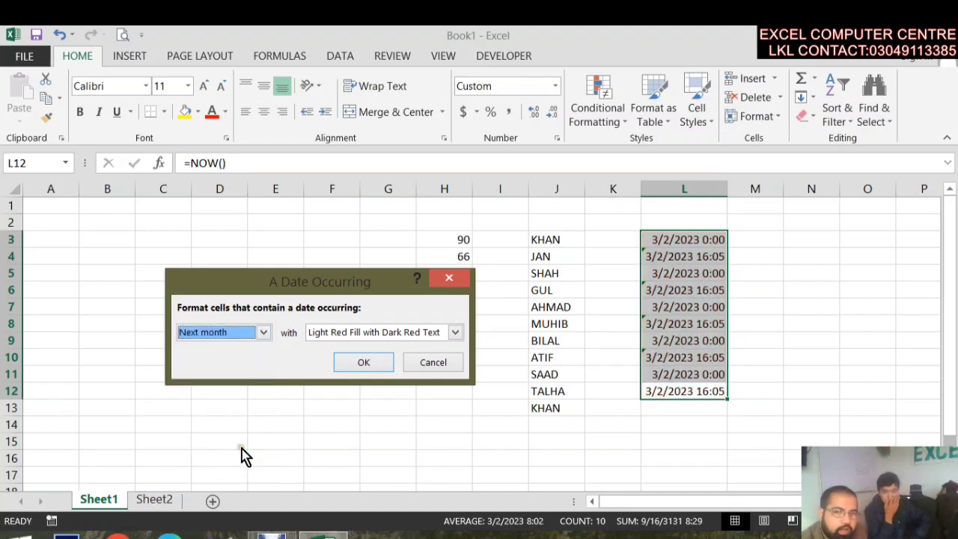
pyautogui.click(433, 366)
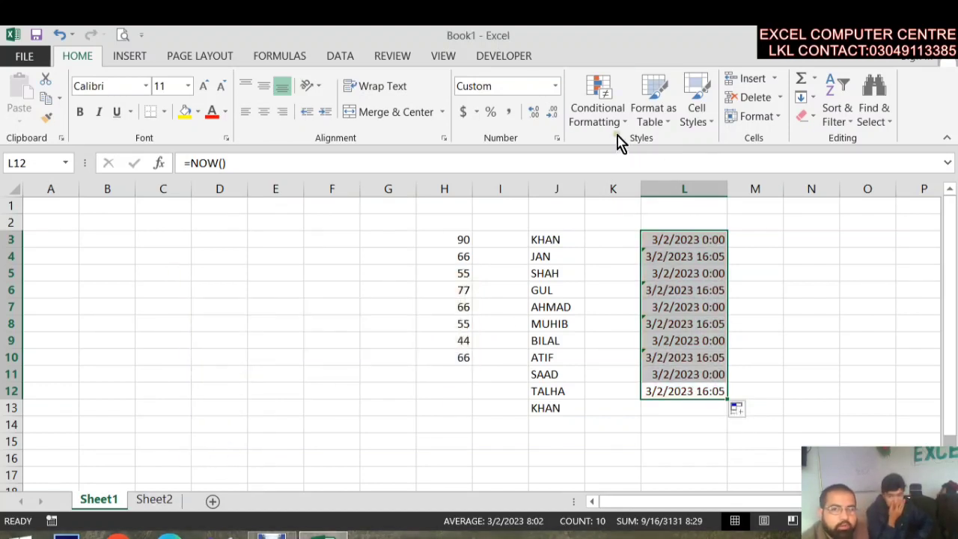
pyautogui.click(602, 116)
pyautogui.moveTo(660, 159)
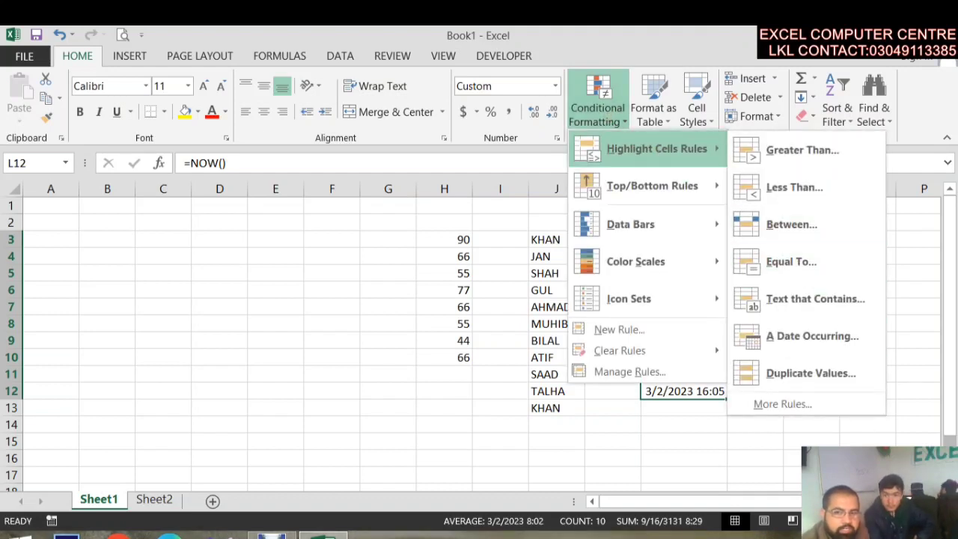
pyautogui.click(459, 439)
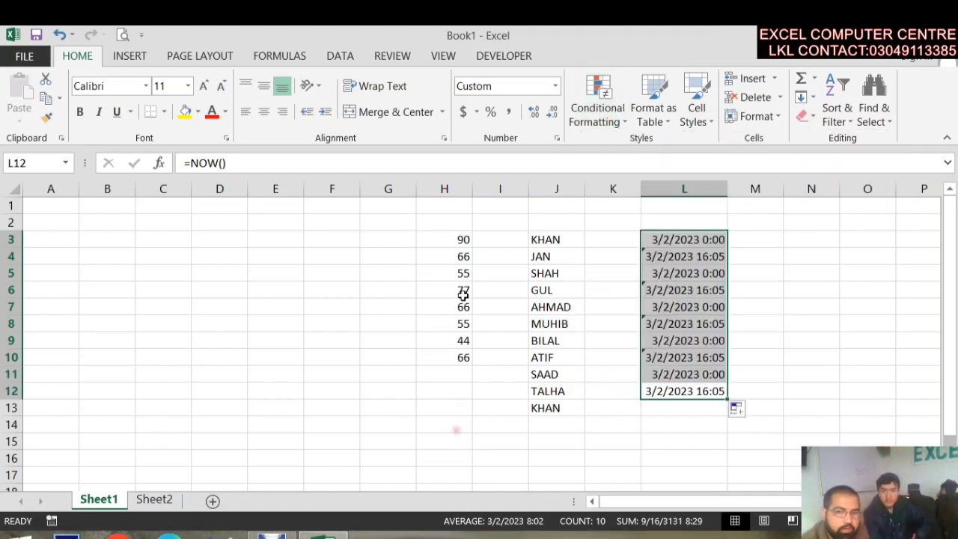
# - Enter the number 77 in cell H11, below the existing numbers
pyautogui.click(454, 373)
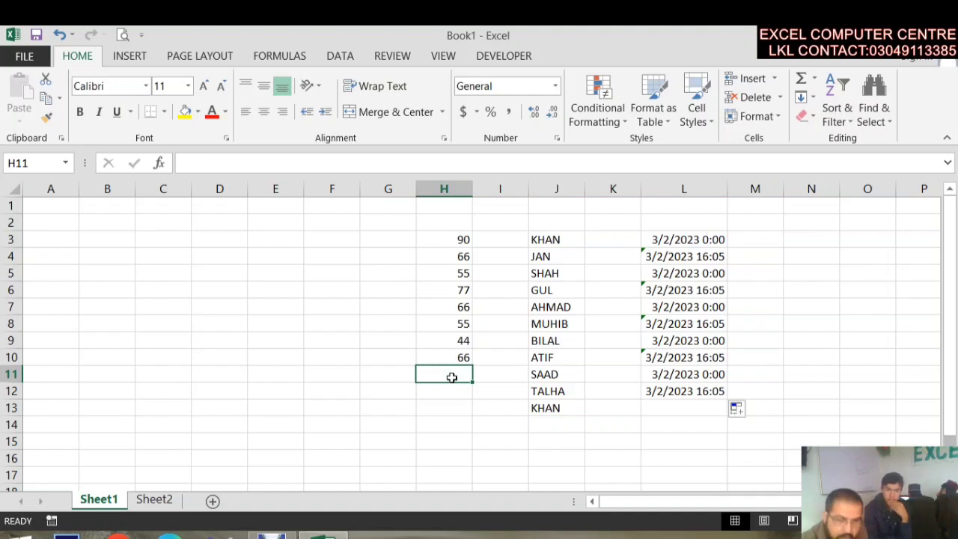
pyautogui.write('88')
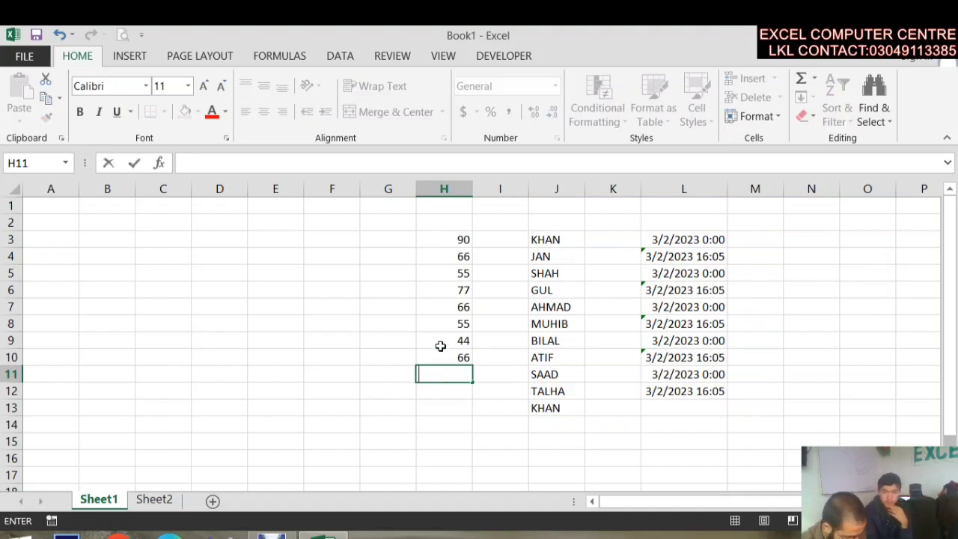
pyautogui.hotkey('ctrl', 'Return')
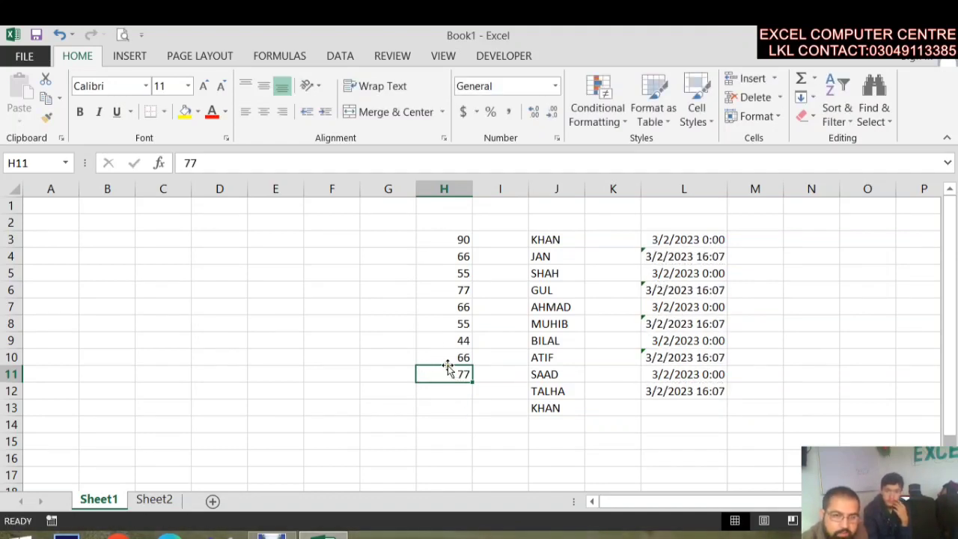
# - Highlight the duplicate values in H3:H11 with Light Red Fill with Dark Red Text
pyautogui.moveTo(446, 372); pyautogui.dragTo(445, 233)
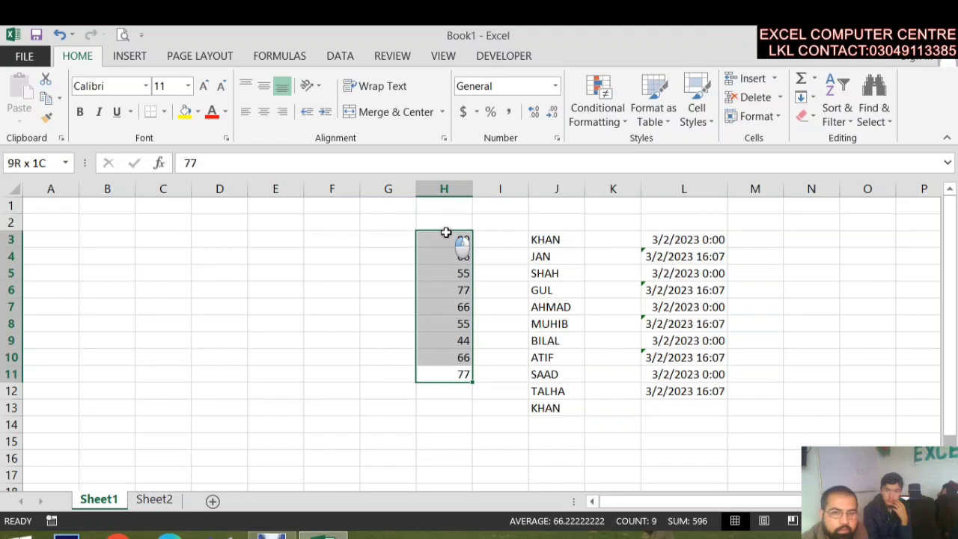
pyautogui.click(618, 122)
pyautogui.moveTo(690, 165)
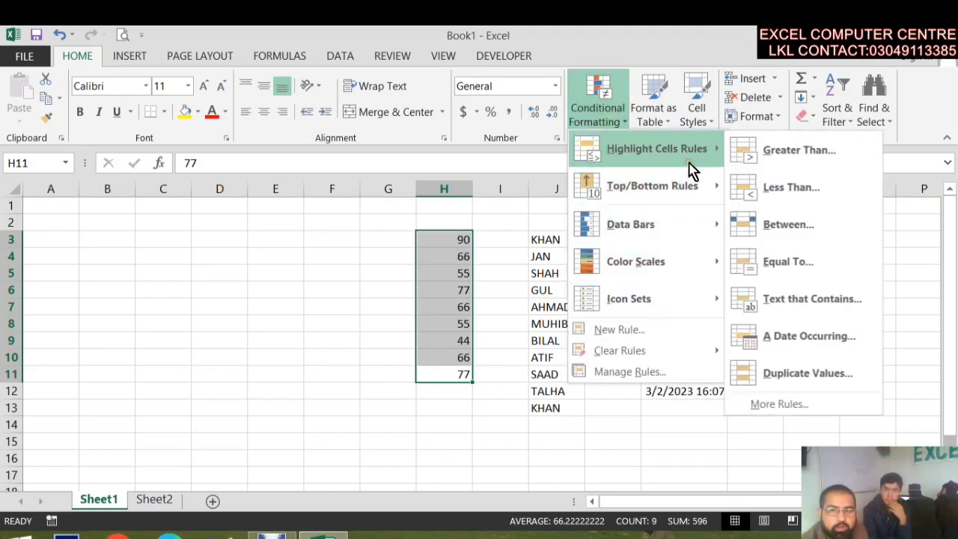
pyautogui.click(771, 380)
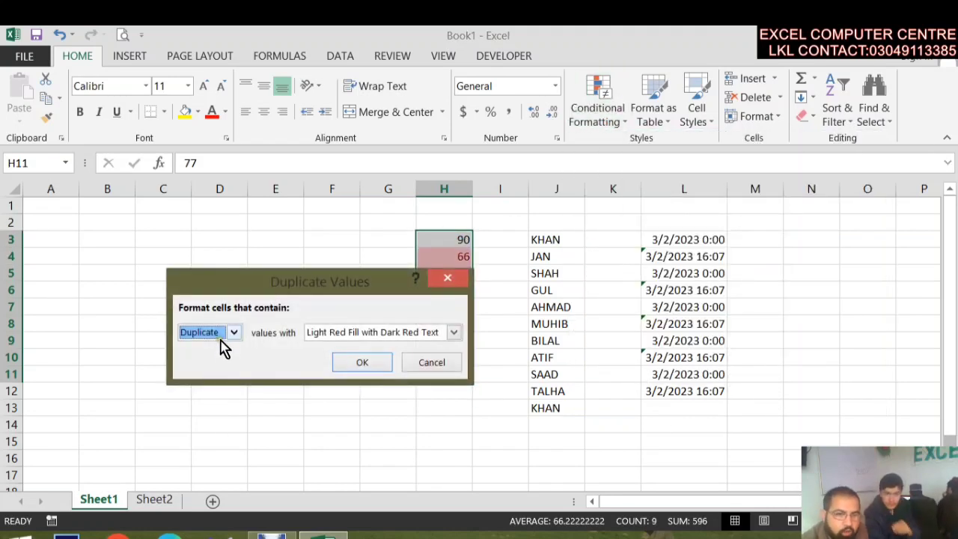
pyautogui.click(354, 365)
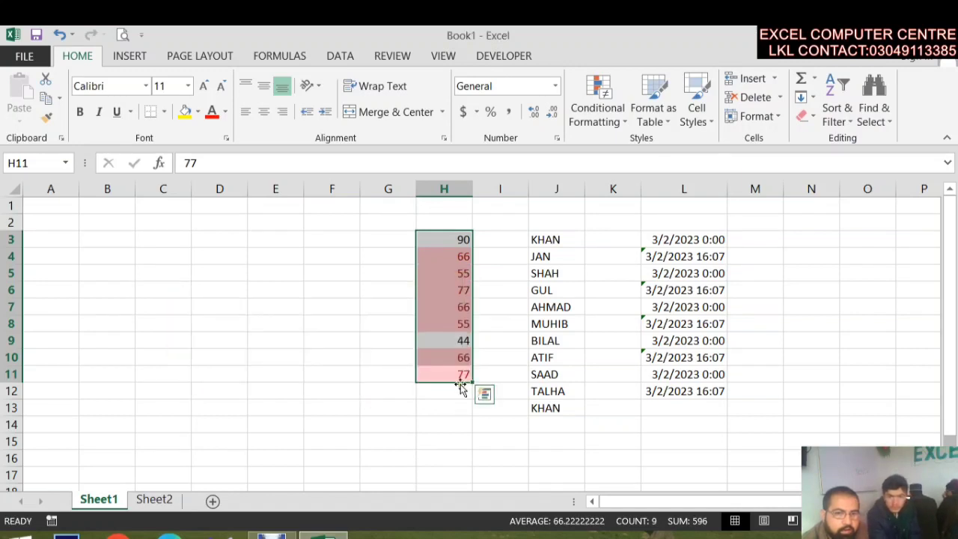
# - Preview a Duplicate Values rule on H3:H11 set to Unique with Light Red Fill with Dark Red Text
pyautogui.click(618, 120)
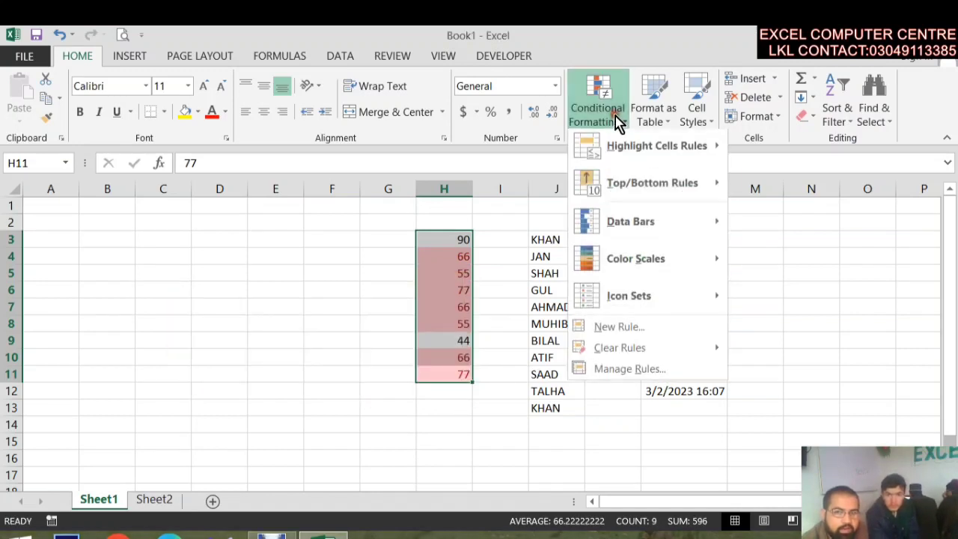
pyautogui.moveTo(673, 153)
pyautogui.click(768, 380)
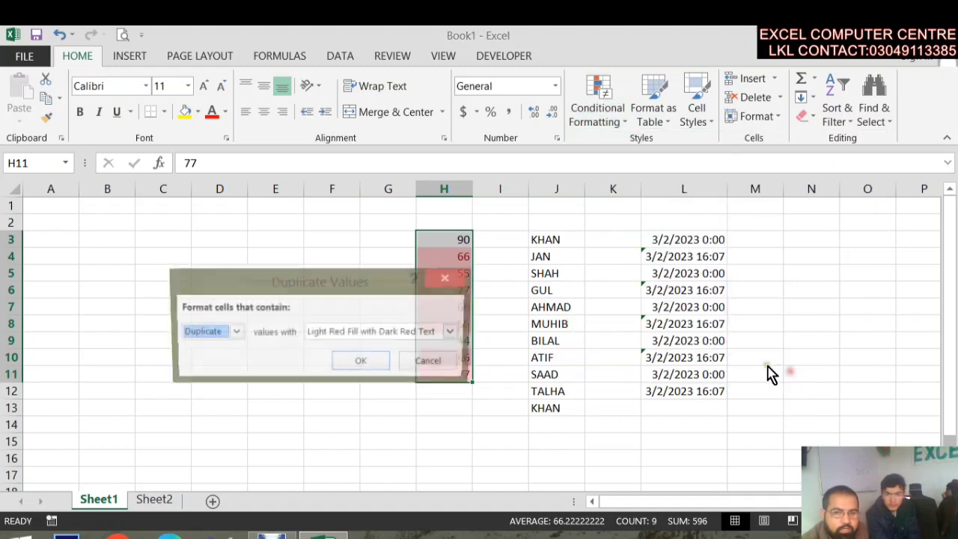
pyautogui.moveTo(391, 284); pyautogui.dragTo(796, 155)
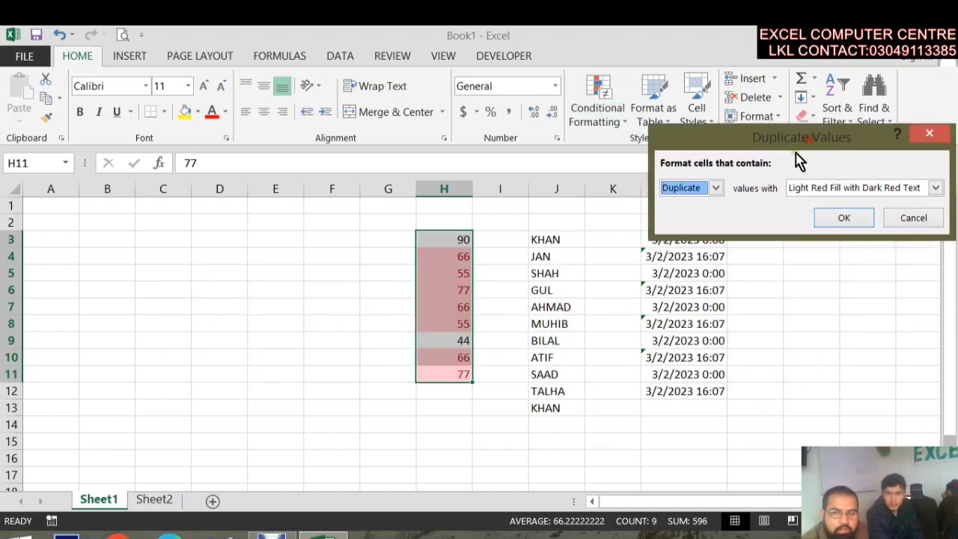
pyautogui.click(715, 188)
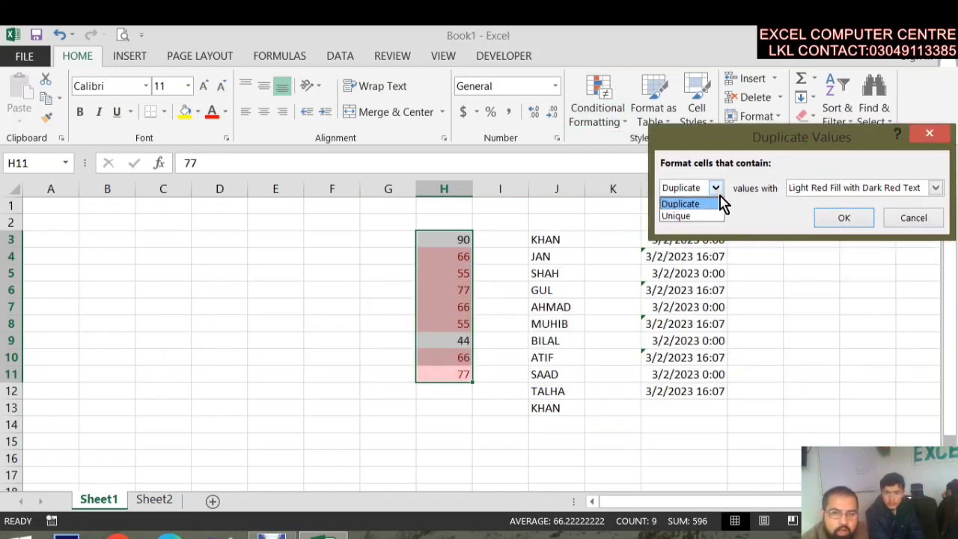
pyautogui.click(696, 217)
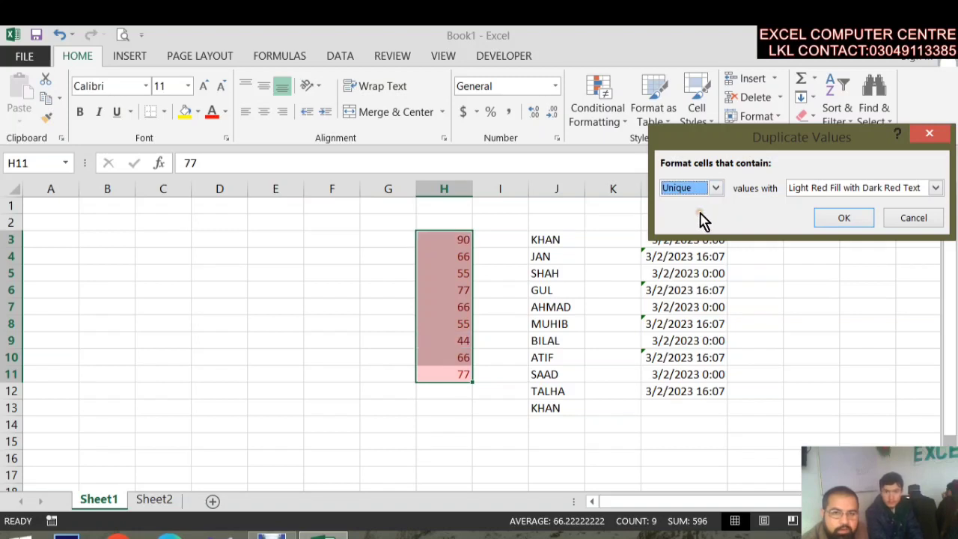
# - Preview the rule set back to Duplicate with Green Fill with Dark Green Text, and cancel it without applying
pyautogui.click(715, 188)
pyautogui.click(680, 202)
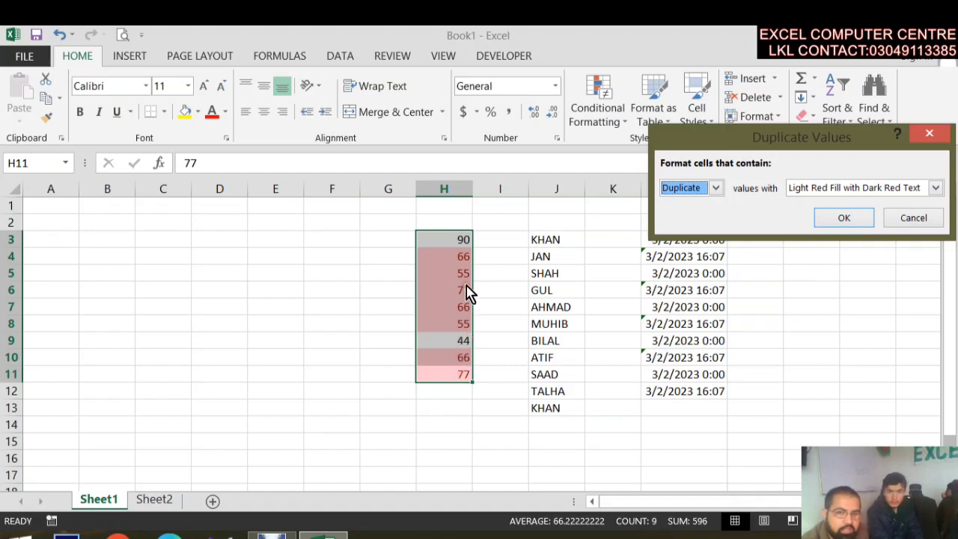
pyautogui.click(858, 196)
pyautogui.click(856, 224)
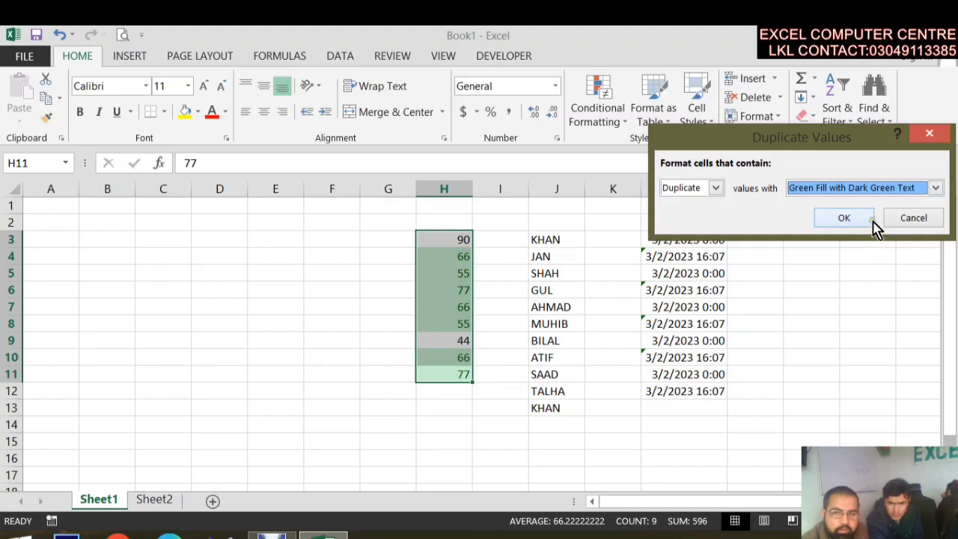
pyautogui.click(902, 222)
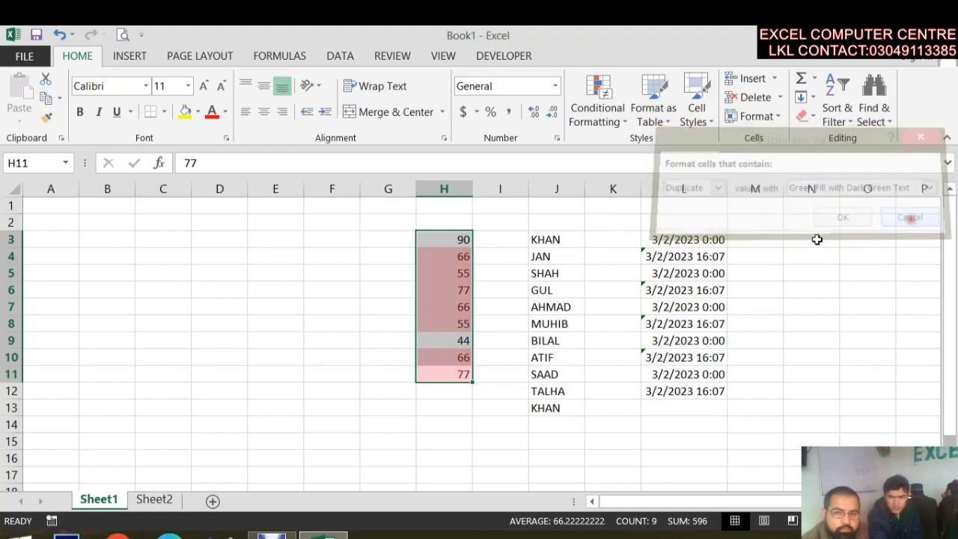
# - Try clearing everything from cells H3:H11, and undo the clearing
pyautogui.click(449, 338)
pyautogui.click(457, 303)
pyautogui.moveTo(456, 375); pyautogui.dragTo(454, 232)
pyautogui.click(804, 118)
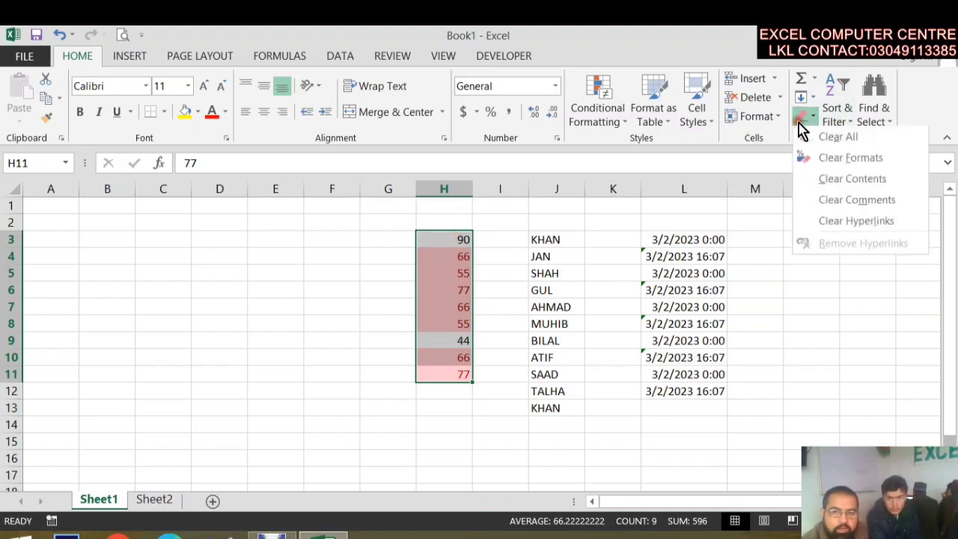
pyautogui.click(812, 136)
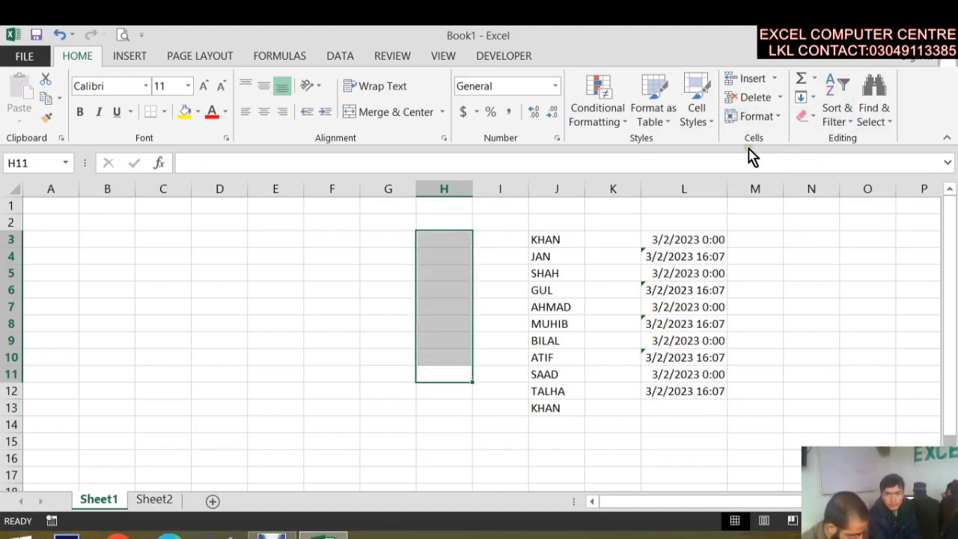
pyautogui.hotkey('ctrl', 'z')
# - Clear only the formats from H3:H11, keeping the numbers
pyautogui.click(807, 118)
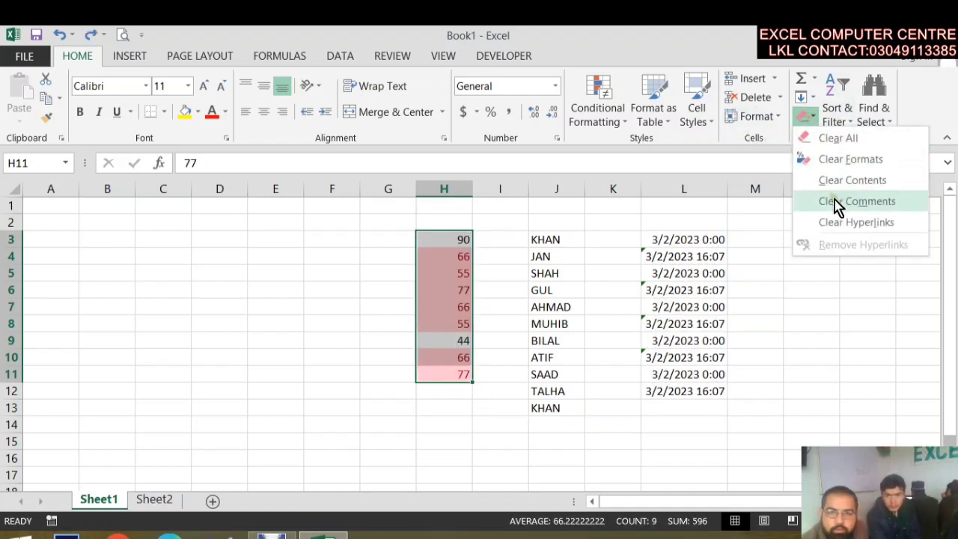
pyautogui.click(850, 160)
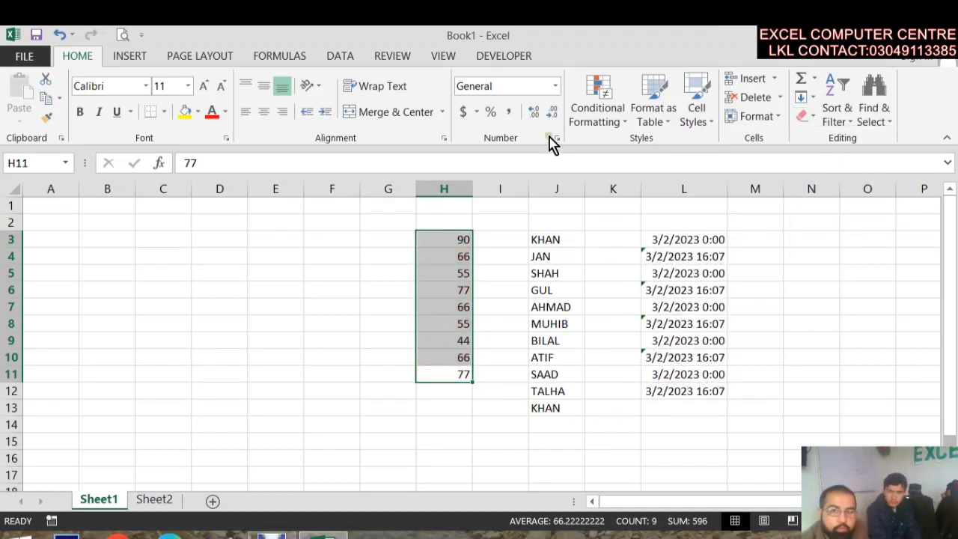
# - Preview the Duplicate Values rule on the unformatted H3:H11, check its Duplicate and Unique options, and cancel it
pyautogui.click(606, 113)
pyautogui.moveTo(699, 152)
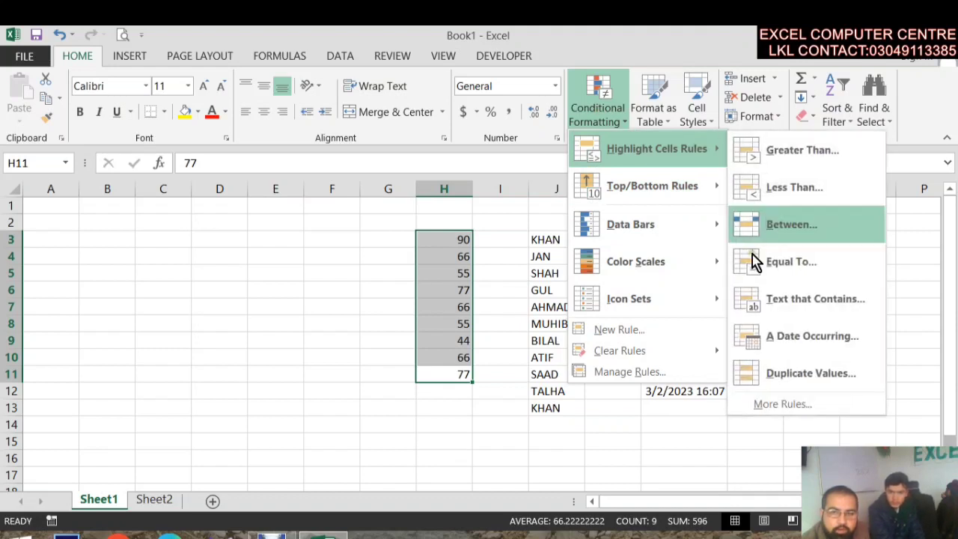
pyautogui.click(748, 370)
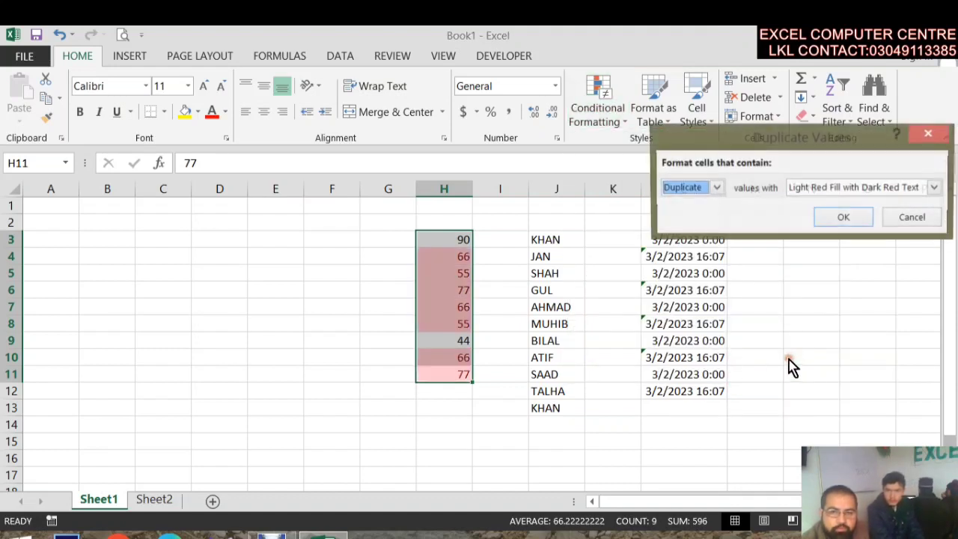
pyautogui.click(715, 188)
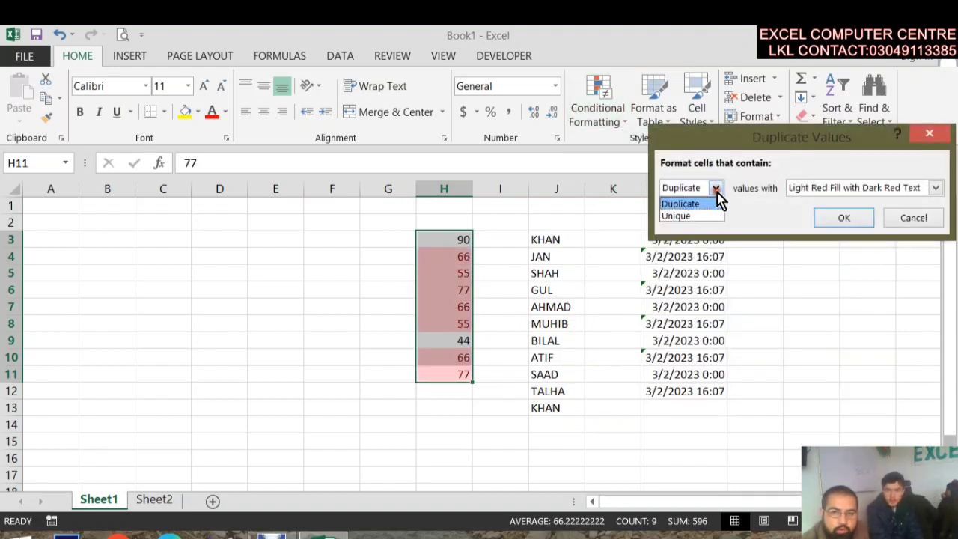
pyautogui.click(933, 218)
pyautogui.click(914, 219)
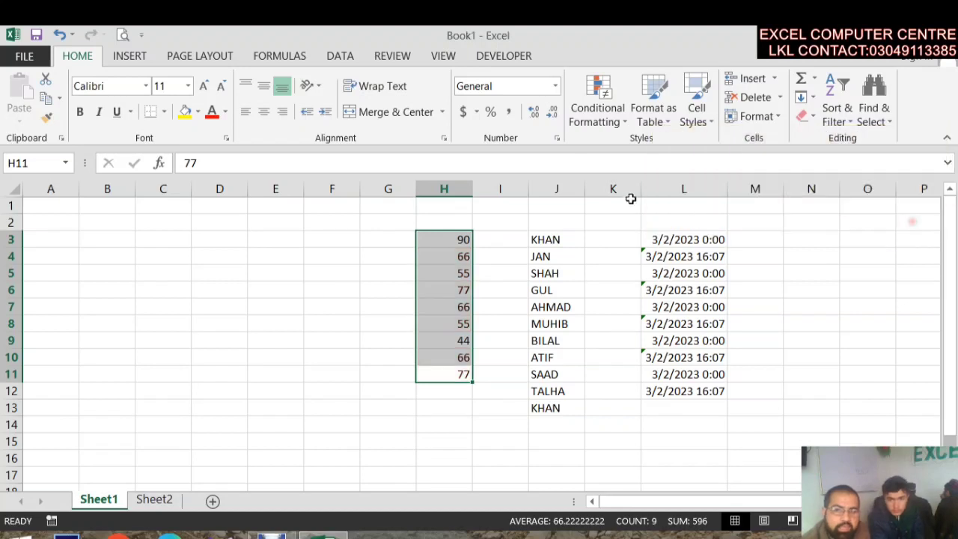
# - Preview a Top 10 Items rule on H3:H11 with the rank set to 2, and cancel it without applying
pyautogui.click(613, 133)
pyautogui.moveTo(701, 200)
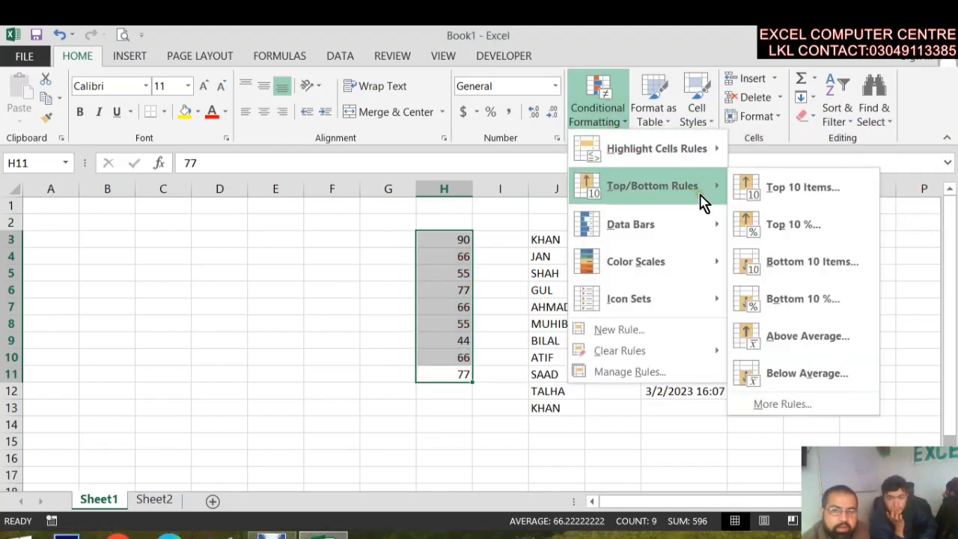
pyautogui.click(775, 187)
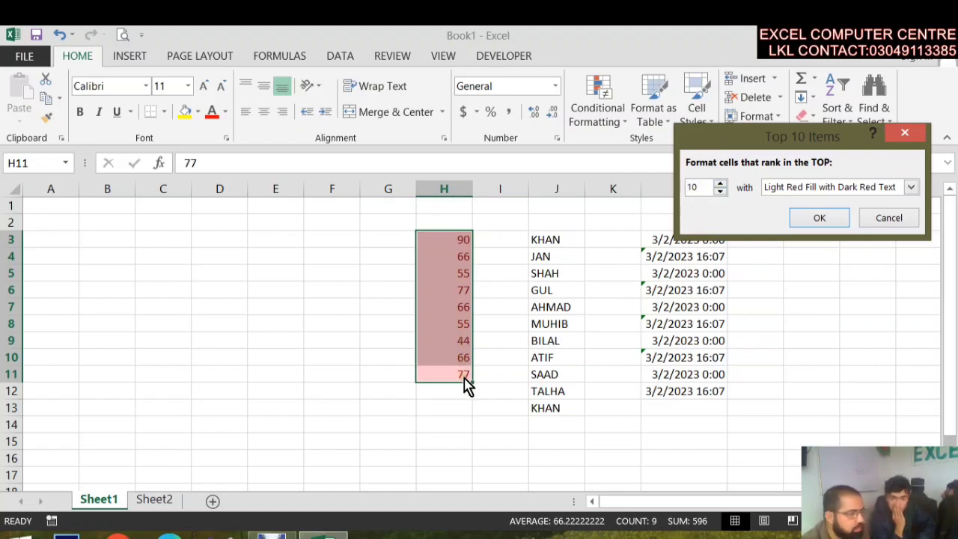
pyautogui.click(696, 188)
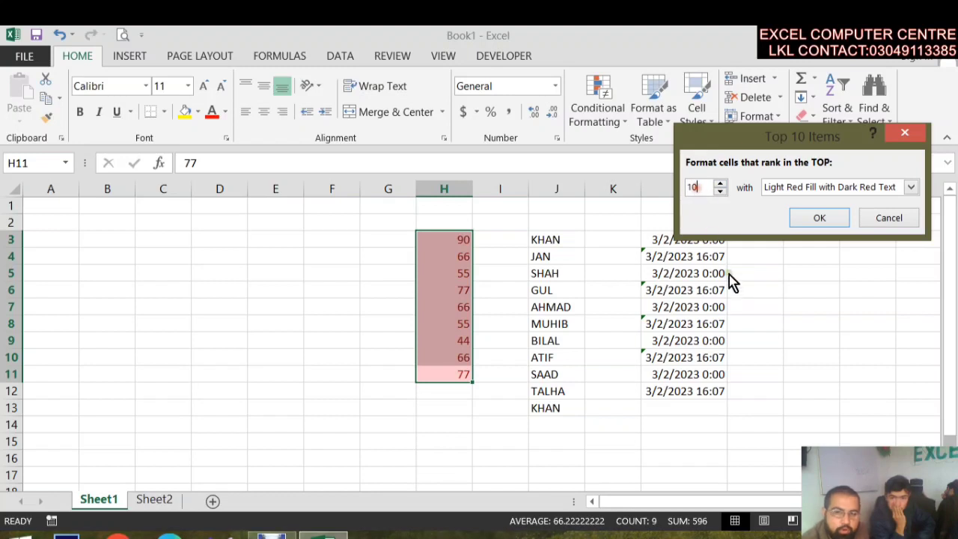
pyautogui.press('BackSpace')
pyautogui.press('BackSpace')
pyautogui.write('2')
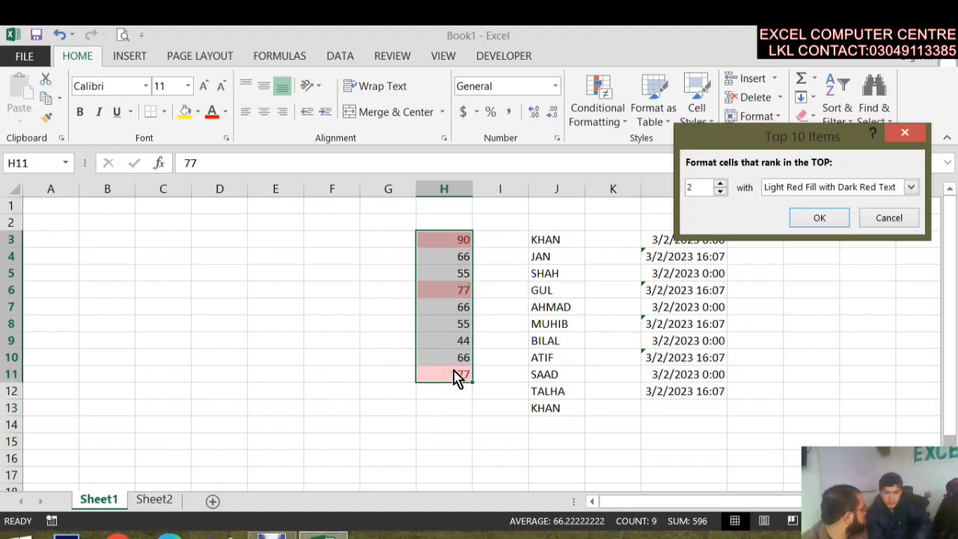
pyautogui.click(889, 217)
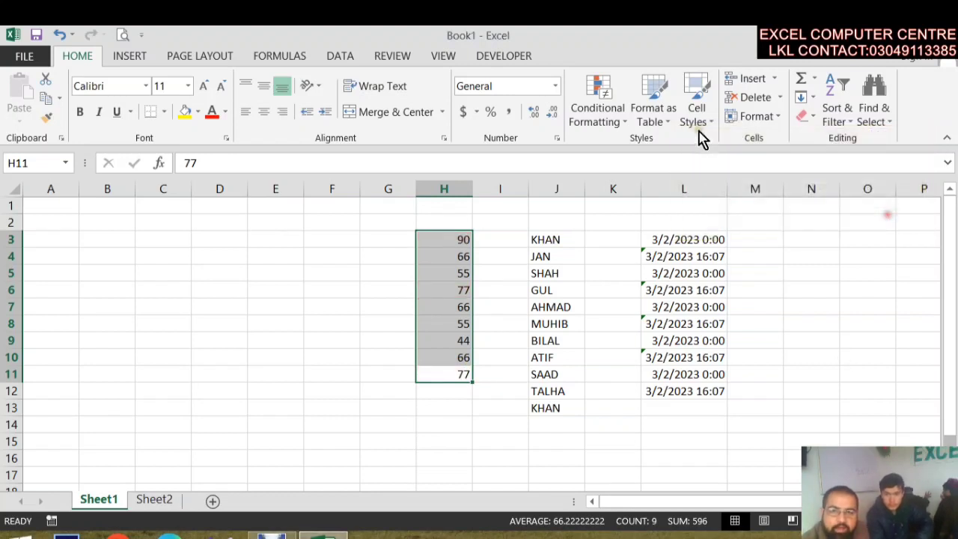
# - Preview a Top 10% rule on H3:H11 set to 2% with Green Fill with Dark Green Text, and cancel it
pyautogui.click(591, 118)
pyautogui.moveTo(696, 193)
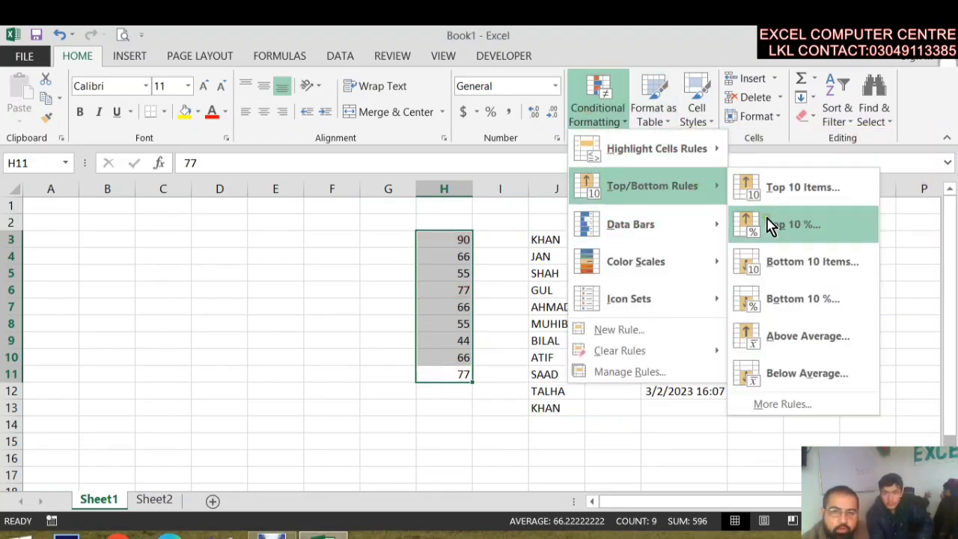
pyautogui.click(797, 235)
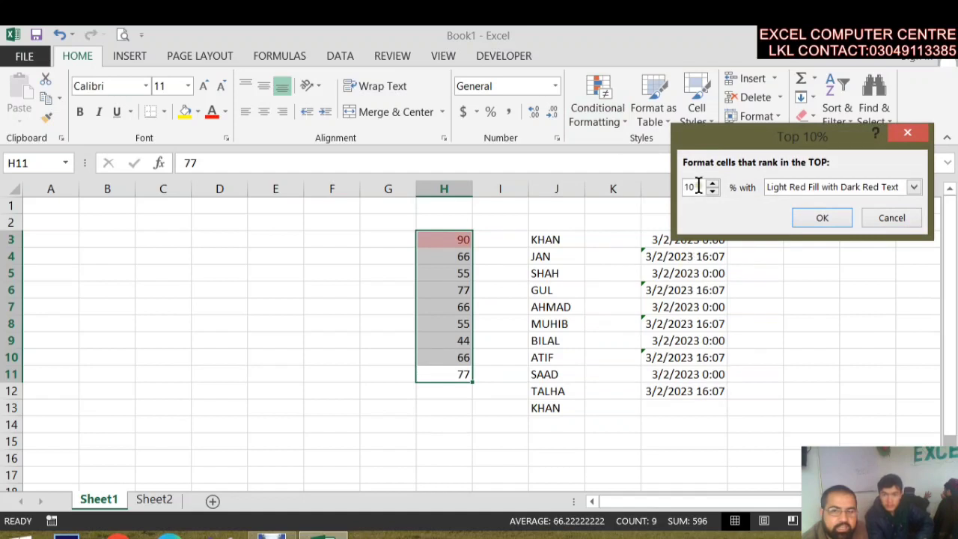
pyautogui.press('BackSpace')
pyautogui.press('BackSpace')
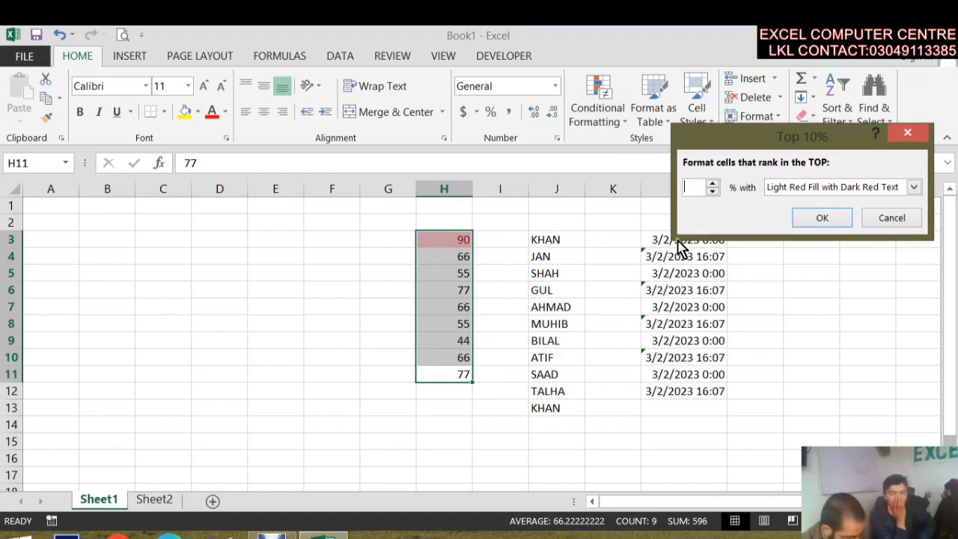
pyautogui.write('2')
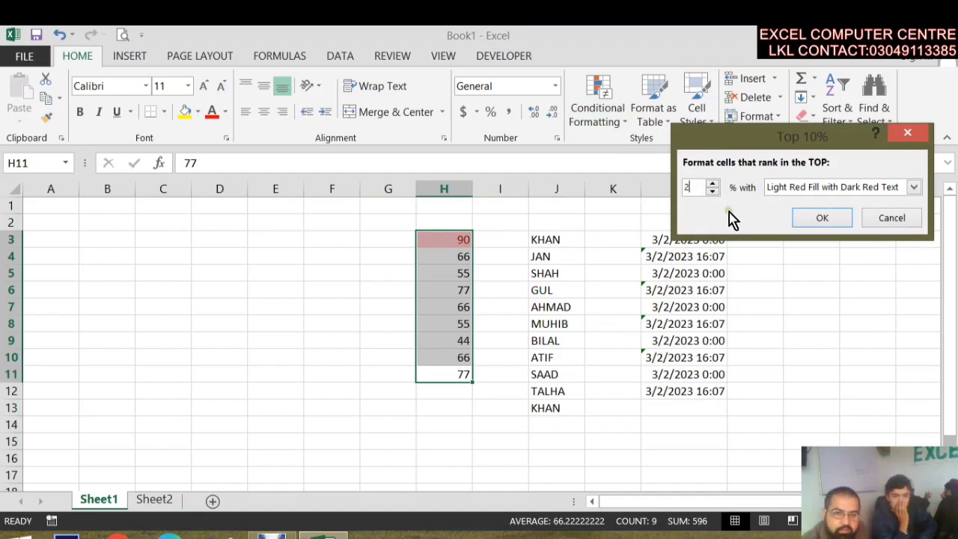
pyautogui.click(859, 191)
pyautogui.click(816, 228)
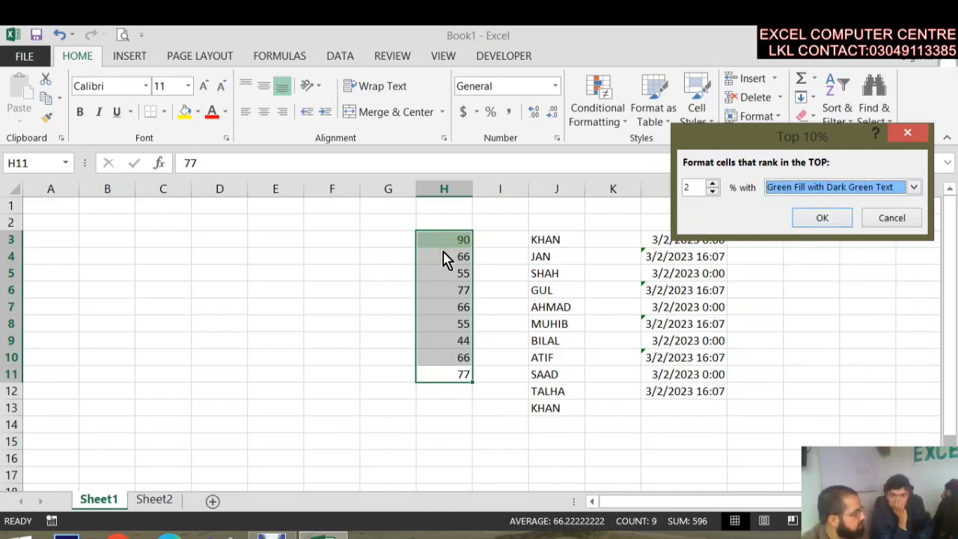
pyautogui.click(891, 218)
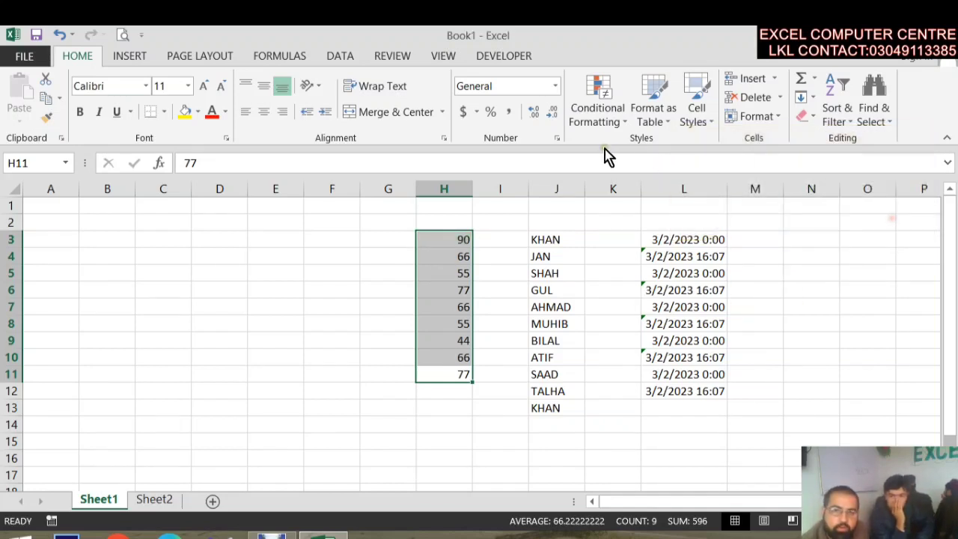
# - Preview a Bottom 10 Items rule on H3:H11 with the rank set to 2, and cancel it without applying
pyautogui.click(598, 116)
pyautogui.moveTo(686, 203)
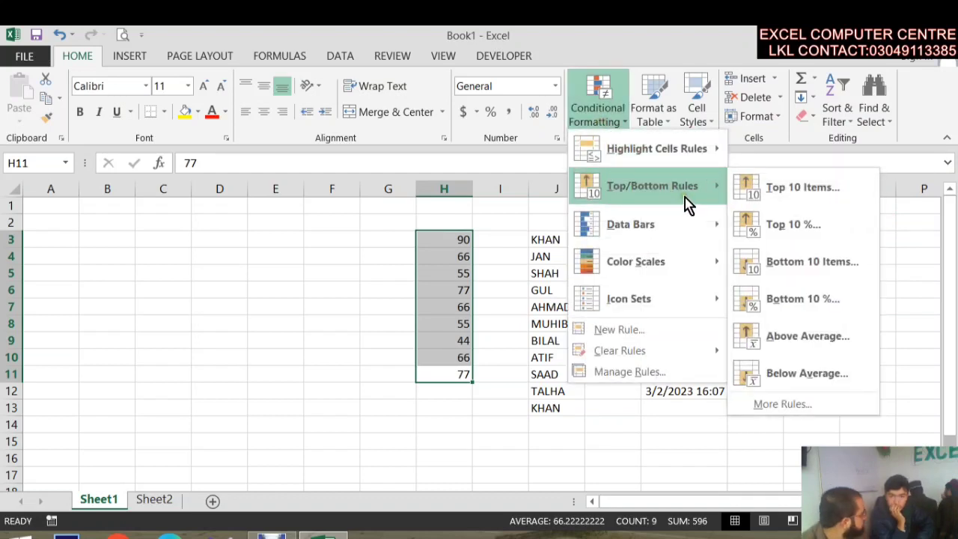
pyautogui.click(780, 275)
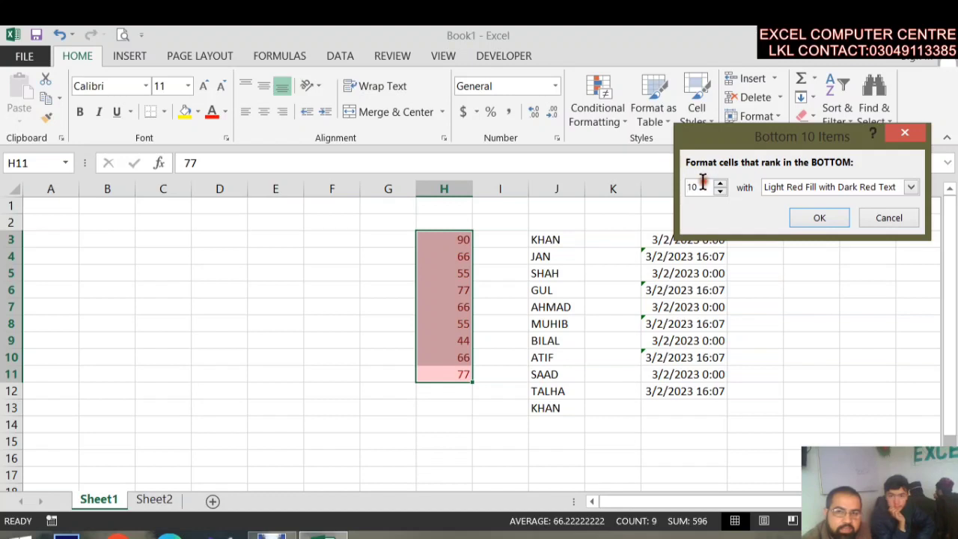
pyautogui.doubleClick(701, 186)
pyautogui.write('2')
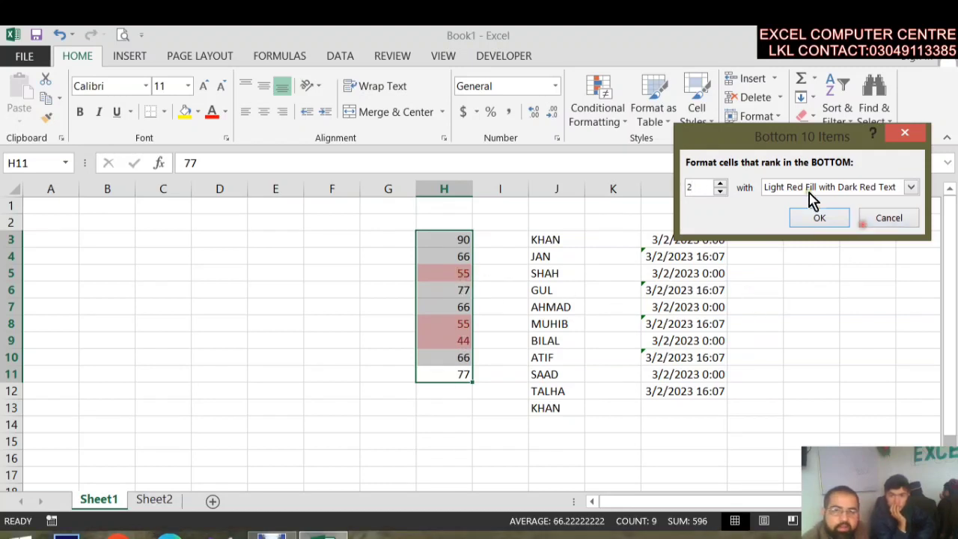
pyautogui.click(901, 221)
# - Preview a Bottom 10% rule on H3:H11 at 10% with Light Red Fill with Dark Red Text, and cancel it
pyautogui.click(606, 98)
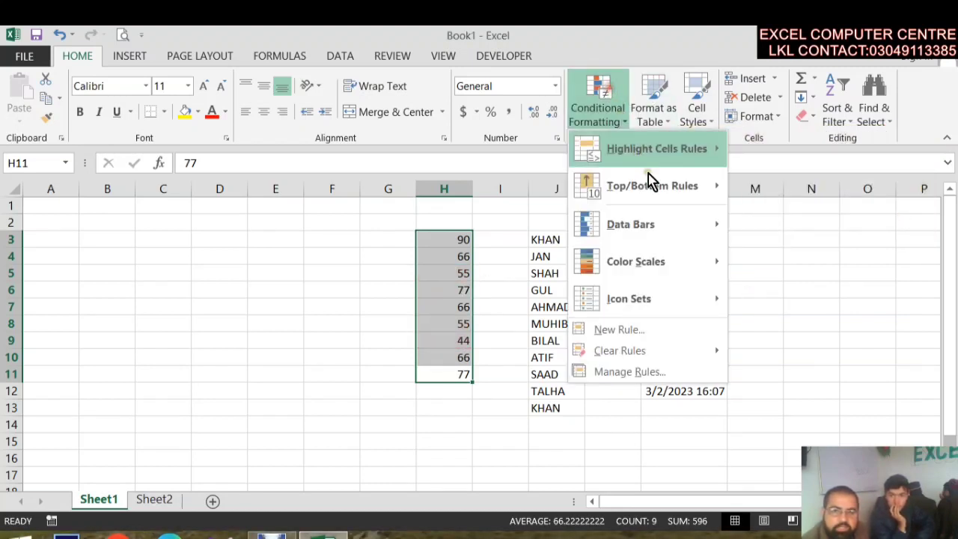
pyautogui.moveTo(673, 191)
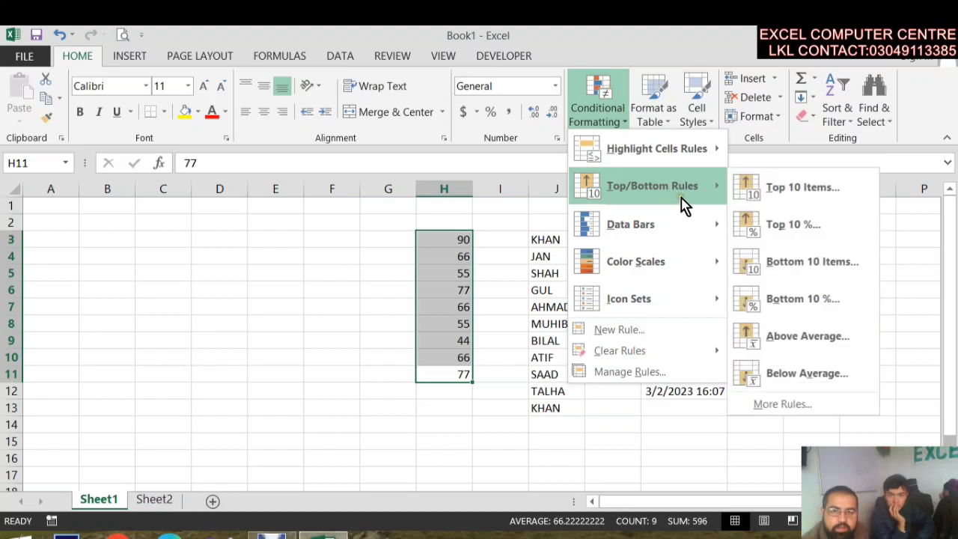
pyautogui.click(848, 301)
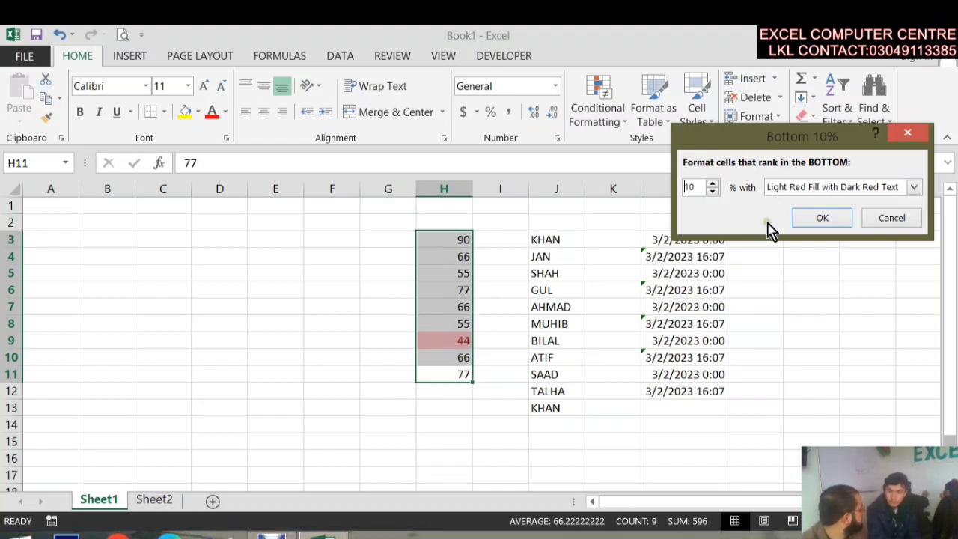
pyautogui.click(909, 220)
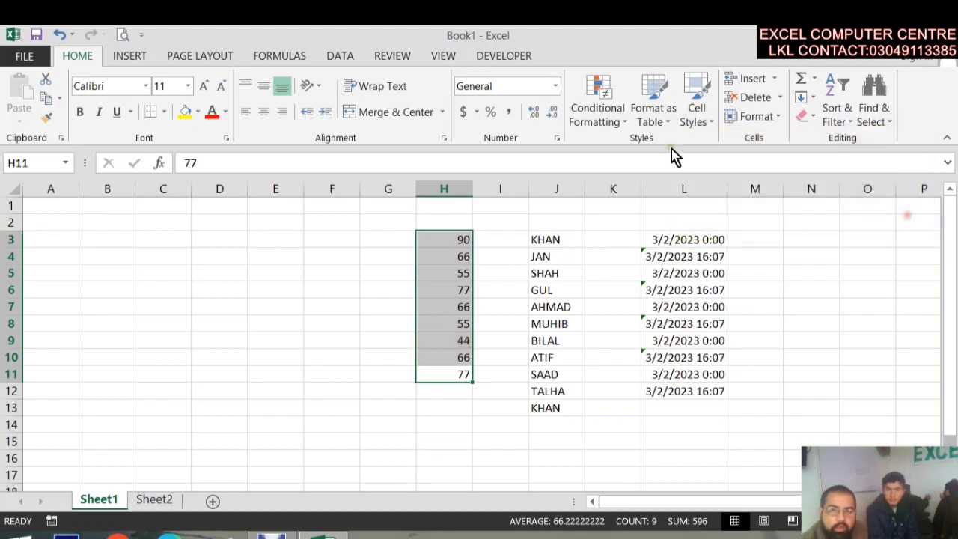
pyautogui.click(614, 119)
pyautogui.moveTo(687, 196)
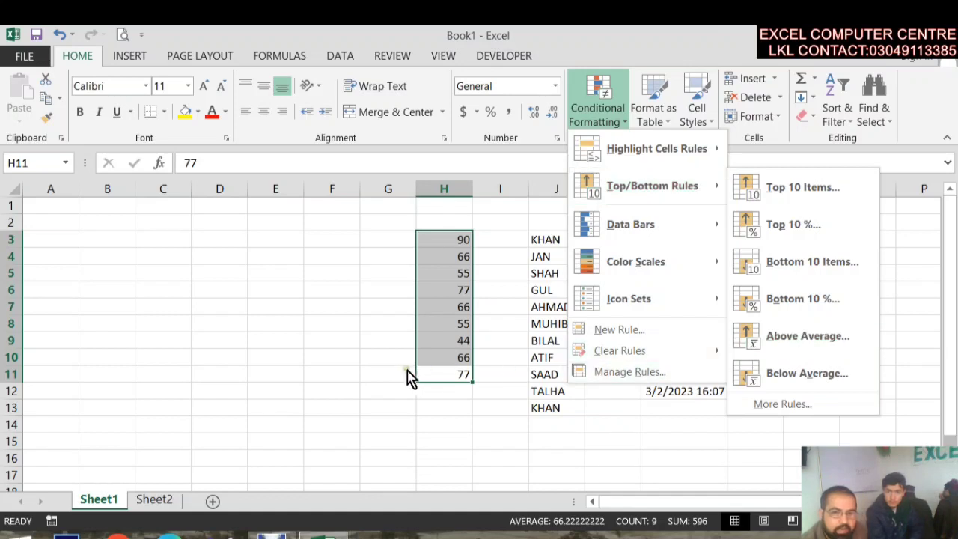
pyautogui.click(426, 389)
# - Enter a SUM formula in H12 that totals the numbers in H3:H11
pyautogui.click(432, 389)
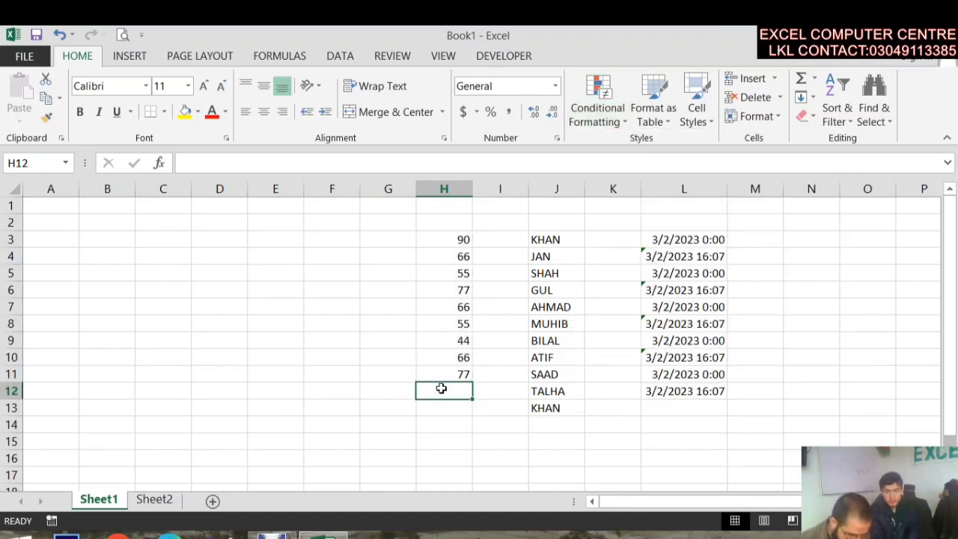
pyautogui.write('=S')
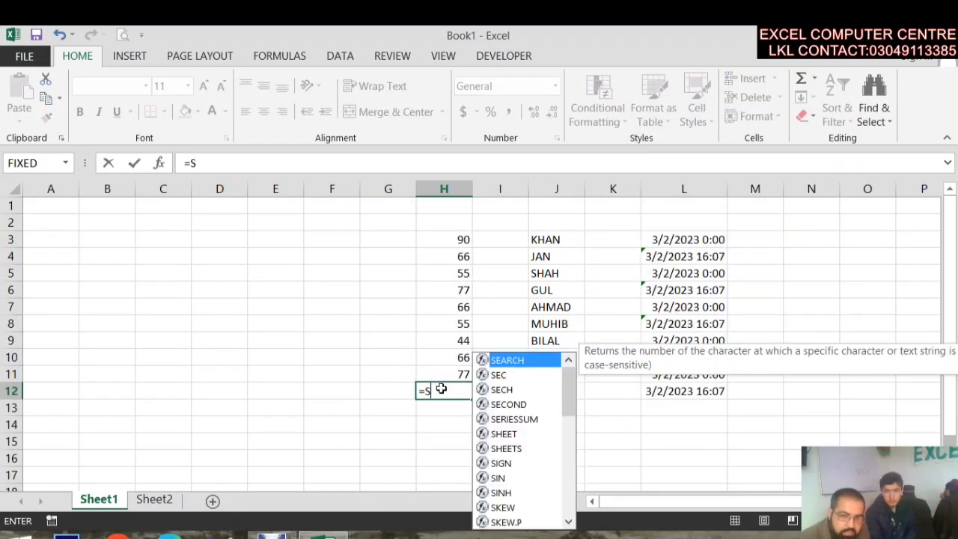
pyautogui.write('UM(')
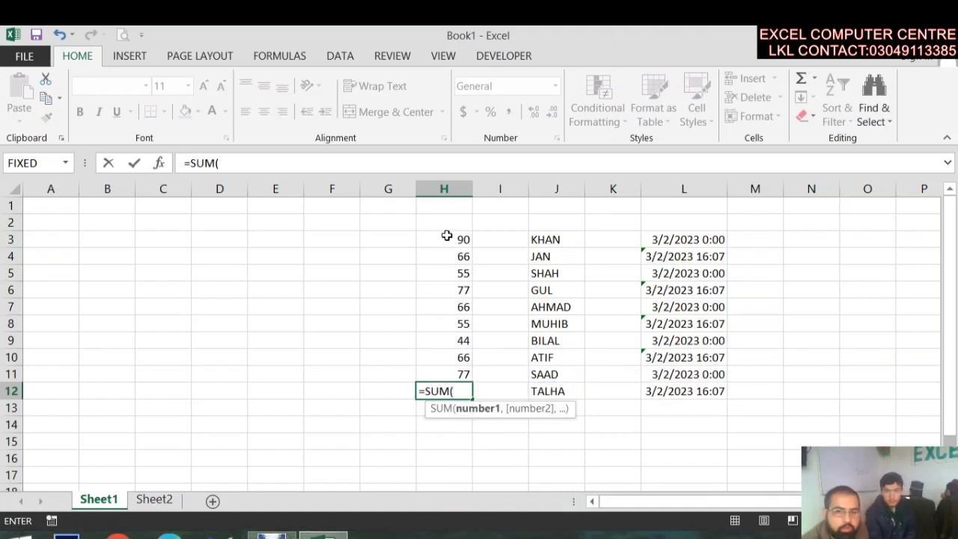
pyautogui.moveTo(447, 236); pyautogui.dragTo(450, 368)
pyautogui.press('Return')
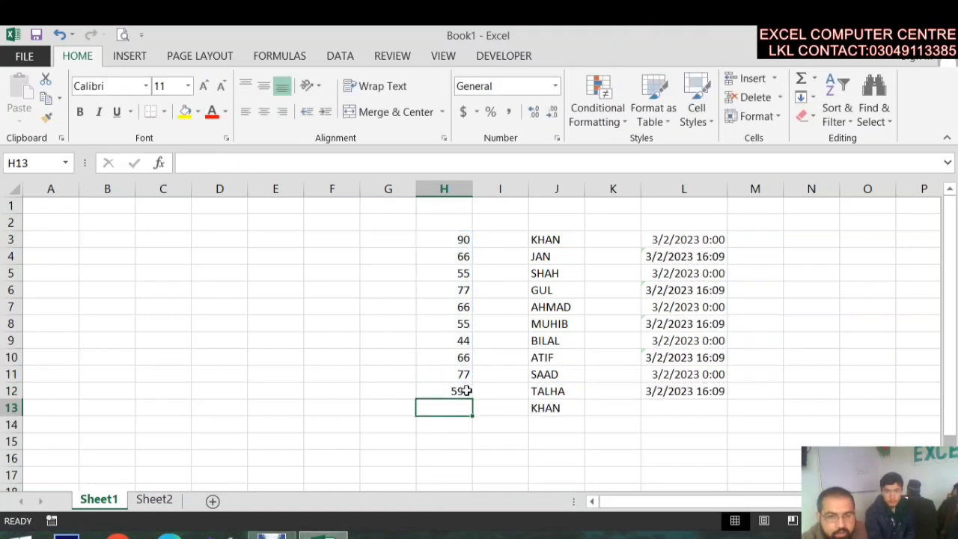
# - Enter an AVERAGE formula in H13 that references cell H12
pyautogui.write('=AB')
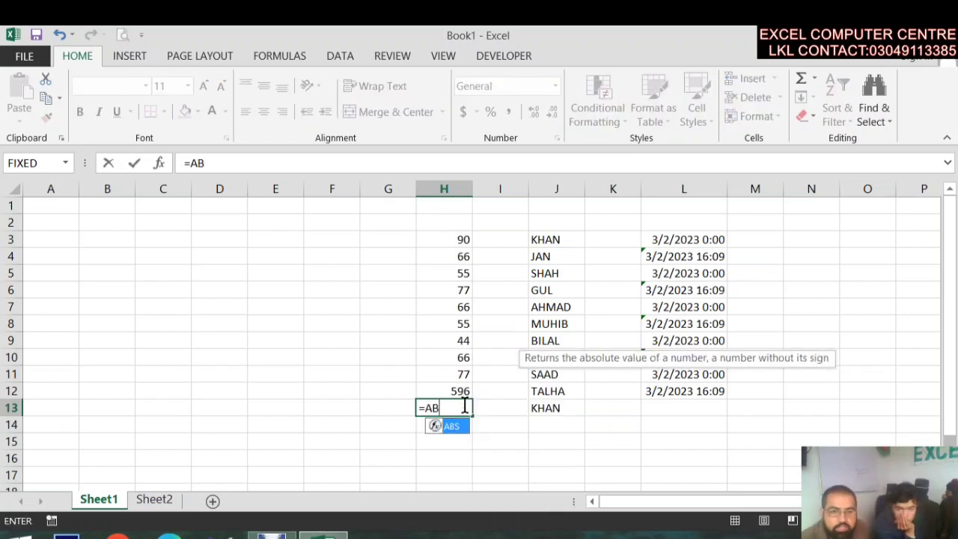
pyautogui.press('BackSpace')
pyautogui.write('VERAGE(')
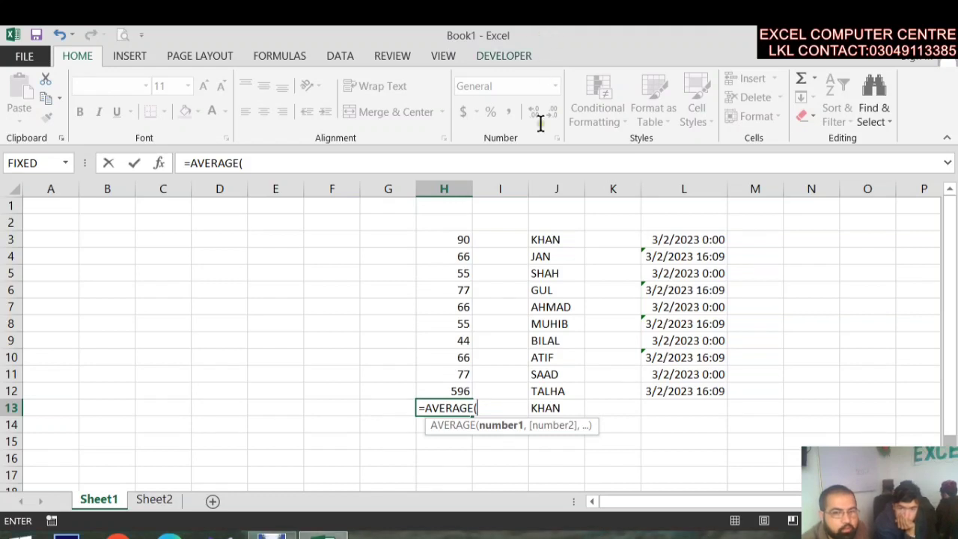
pyautogui.click(453, 389)
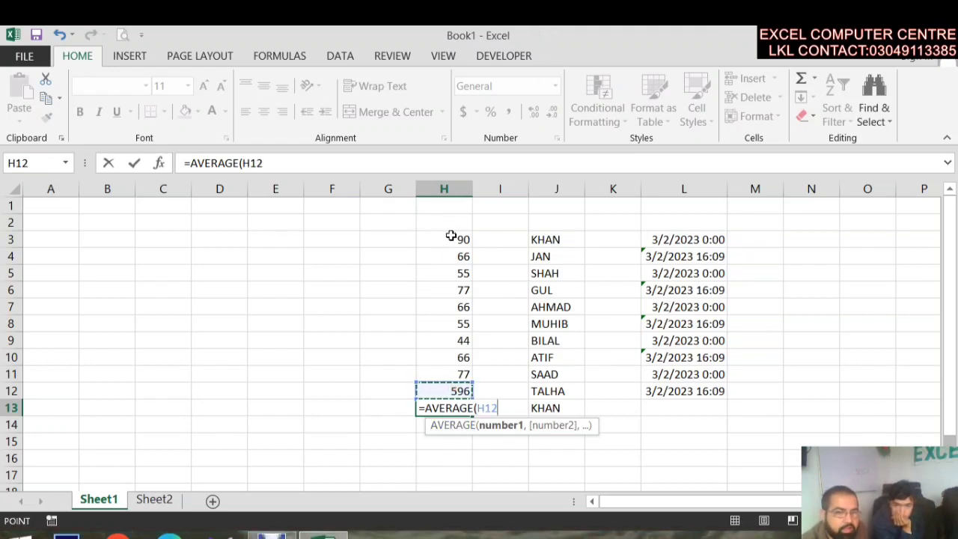
pyautogui.press('Return')
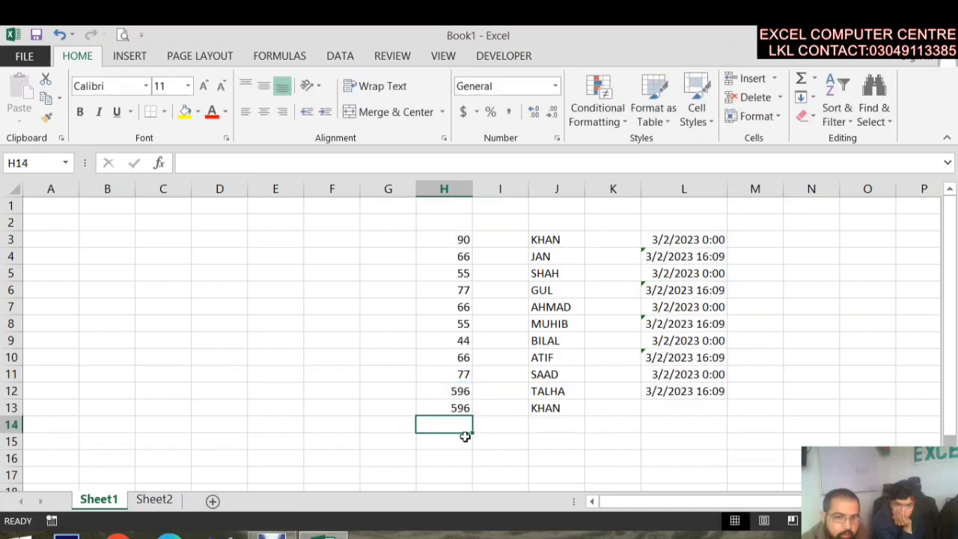
# - Change the AVERAGE formula in H13 to use the range H3:H12, and reselect the cell
pyautogui.click(455, 407)
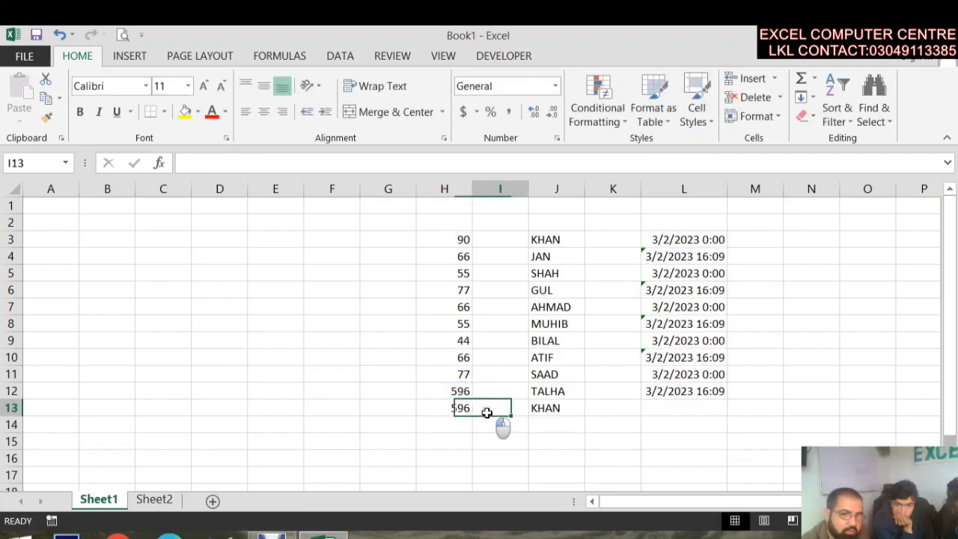
pyautogui.click(263, 163)
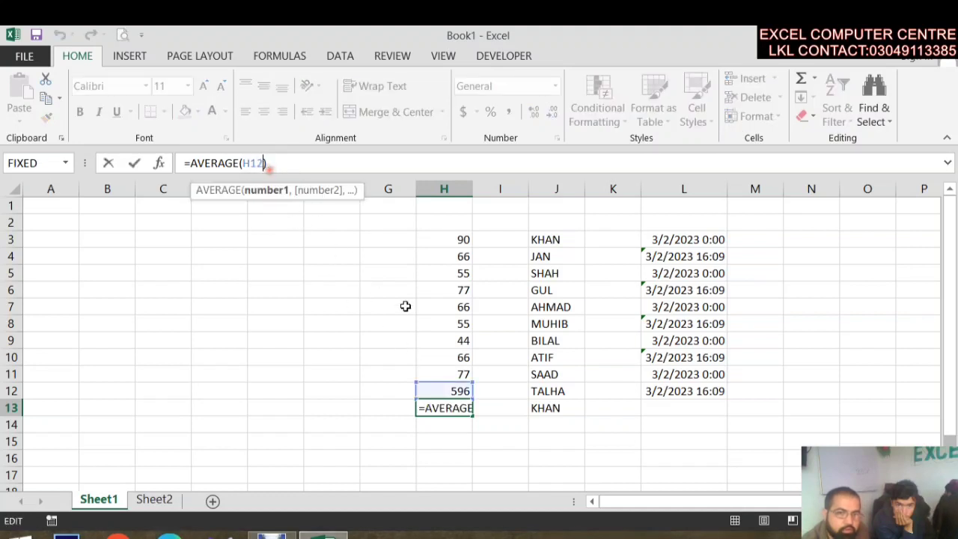
pyautogui.press('BackSpace')
pyautogui.press('BackSpace')
pyautogui.press('BackSpace')
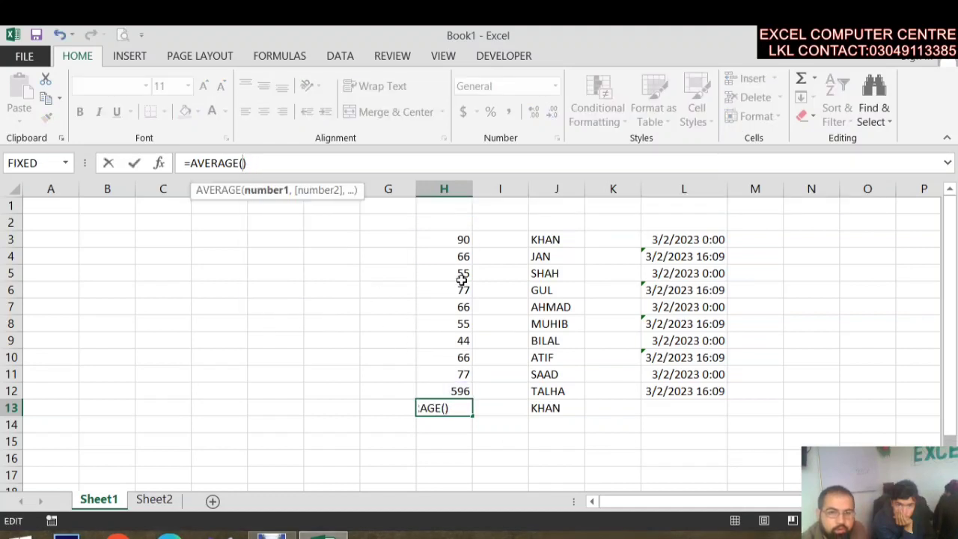
pyautogui.moveTo(454, 238); pyautogui.dragTo(453, 389)
pyautogui.press('Return')
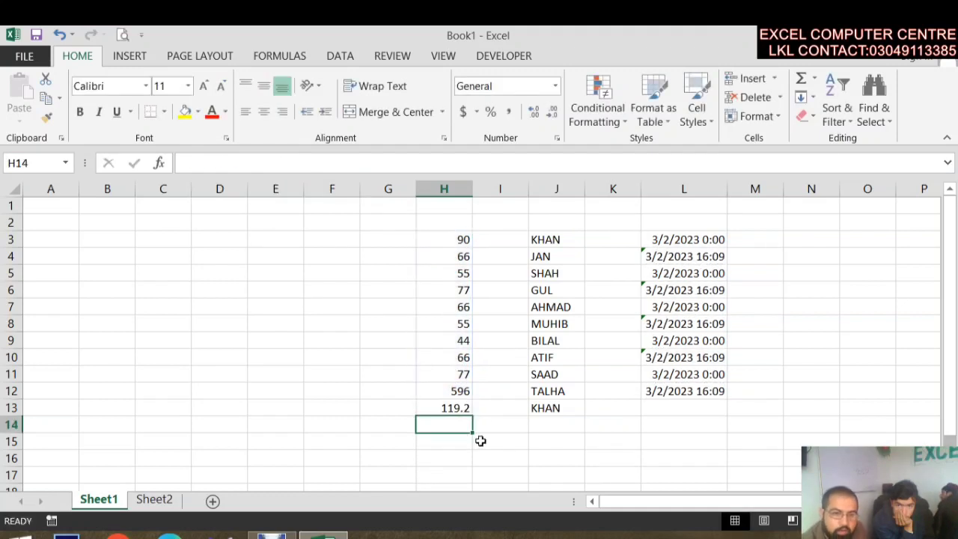
pyautogui.click(490, 405)
pyautogui.click(458, 407)
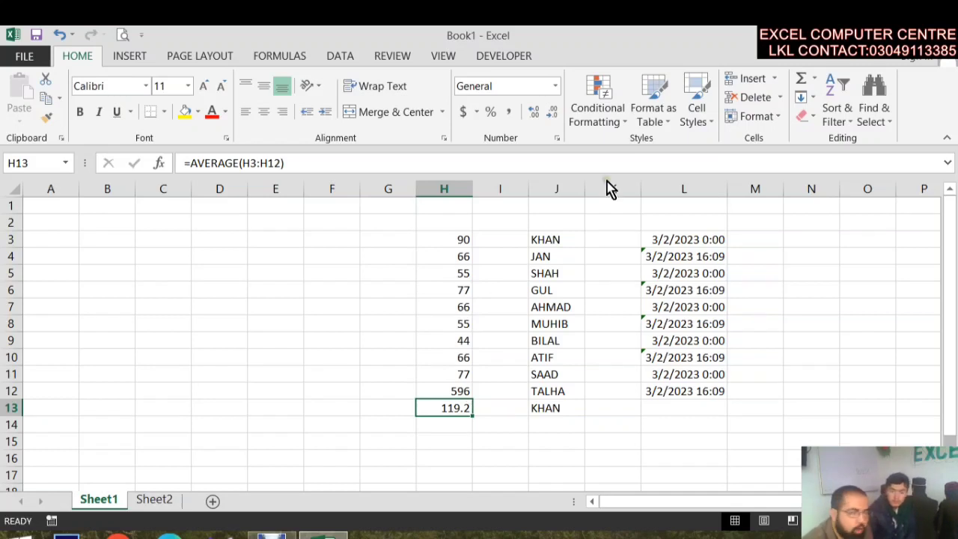
# - Preview an Above Average rule on H3:H12 with Light Red Fill with Dark Red Text, and cancel it
pyautogui.click(458, 250)
pyautogui.moveTo(452, 241); pyautogui.dragTo(456, 391)
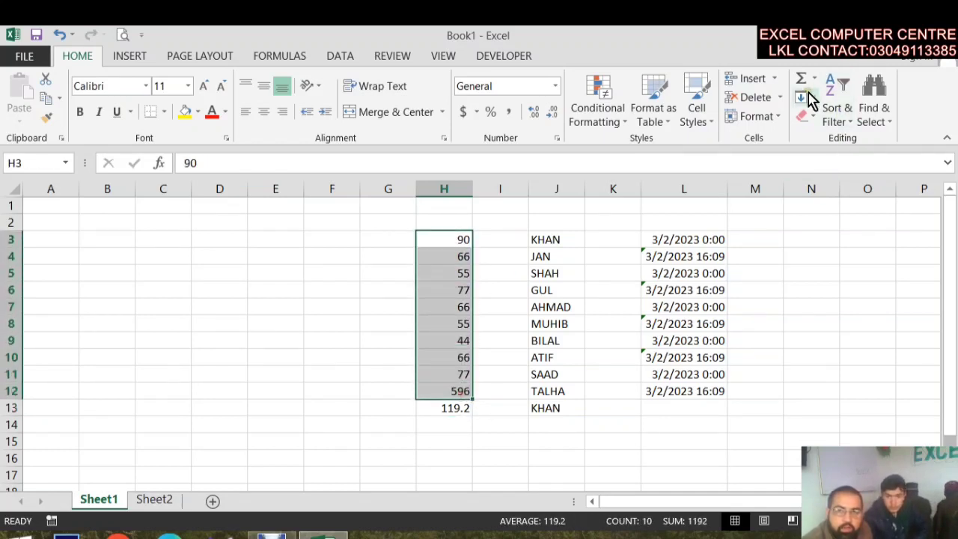
pyautogui.click(591, 104)
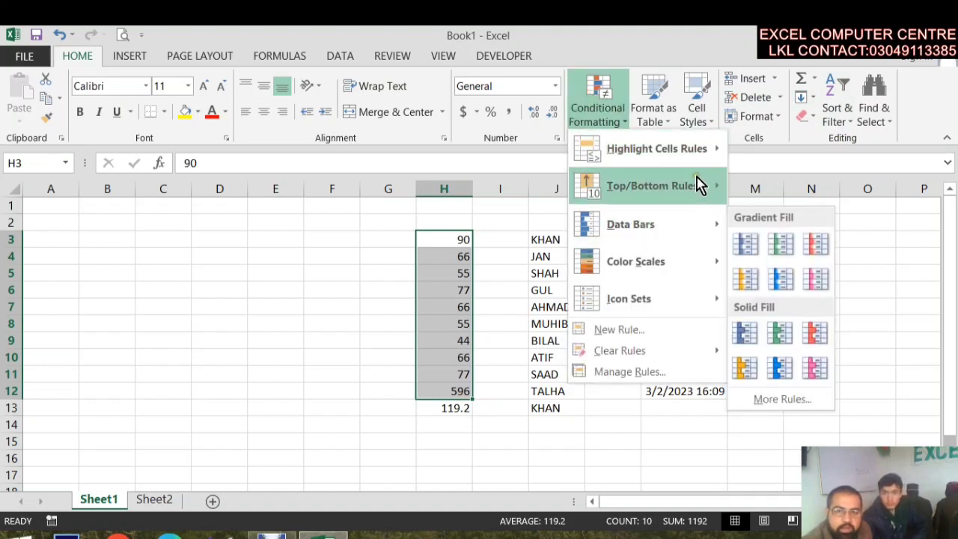
pyautogui.click(812, 350)
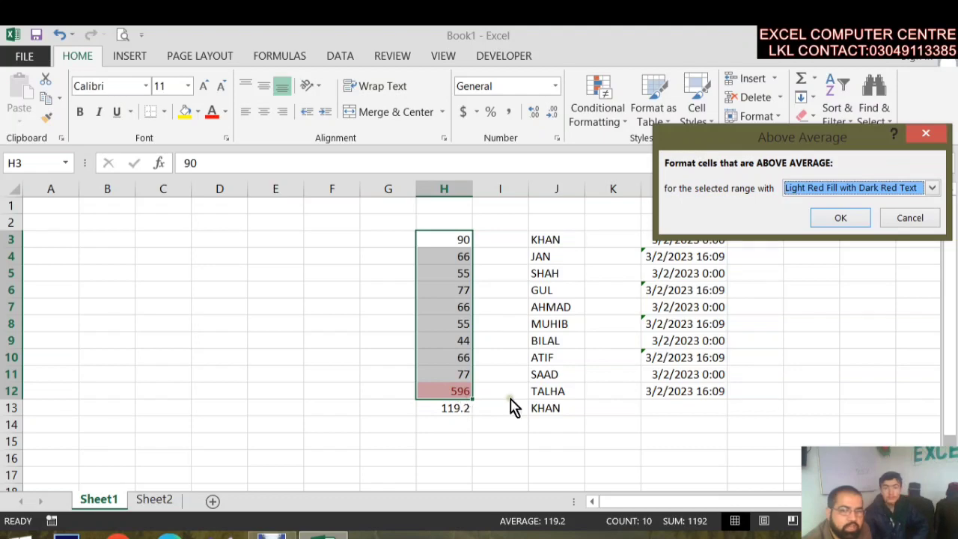
pyautogui.click(921, 218)
# - Preview a Below Average rule on H3:H12 with Light Red Fill with Dark Red Text, and cancel it
pyautogui.click(591, 122)
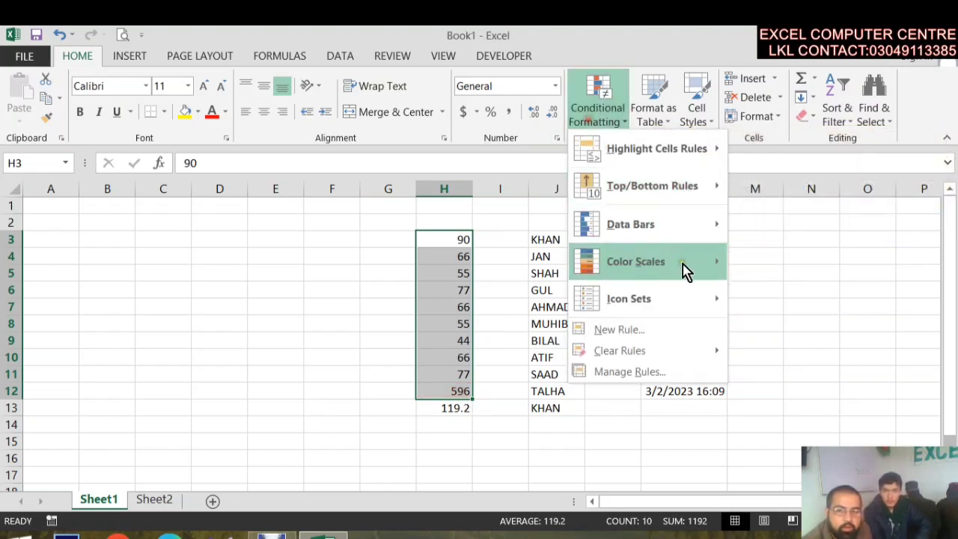
pyautogui.moveTo(697, 196)
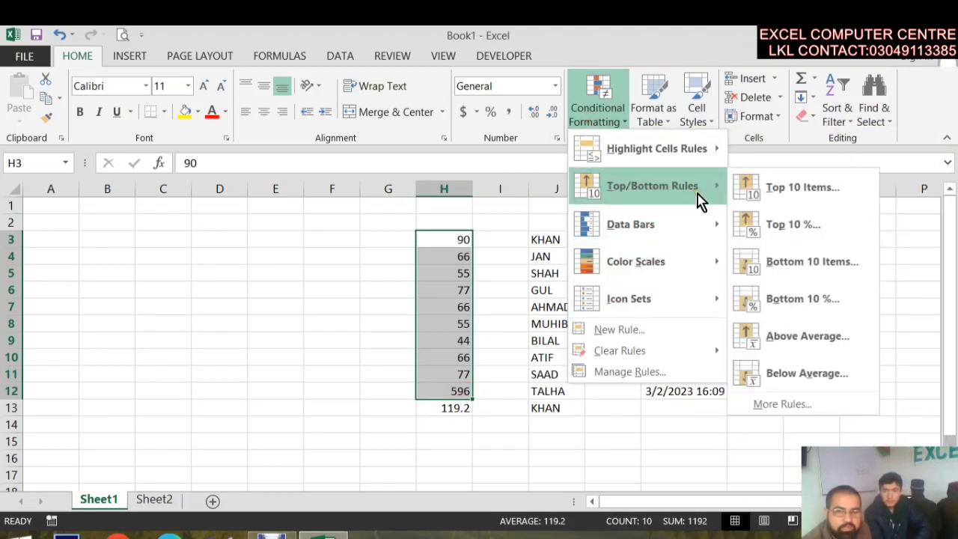
pyautogui.click(774, 393)
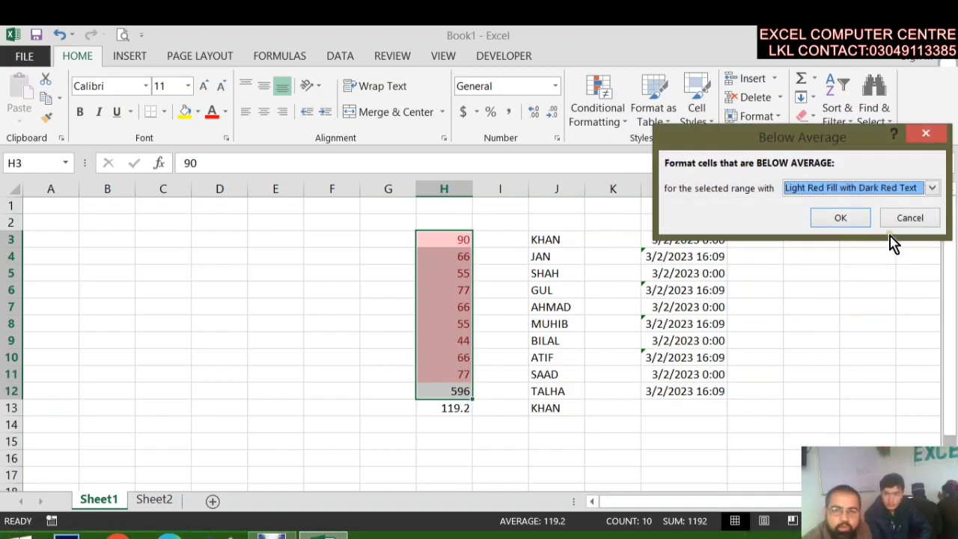
pyautogui.click(901, 217)
# - Apply green solid-fill data bars to H3:H12
pyautogui.click(597, 112)
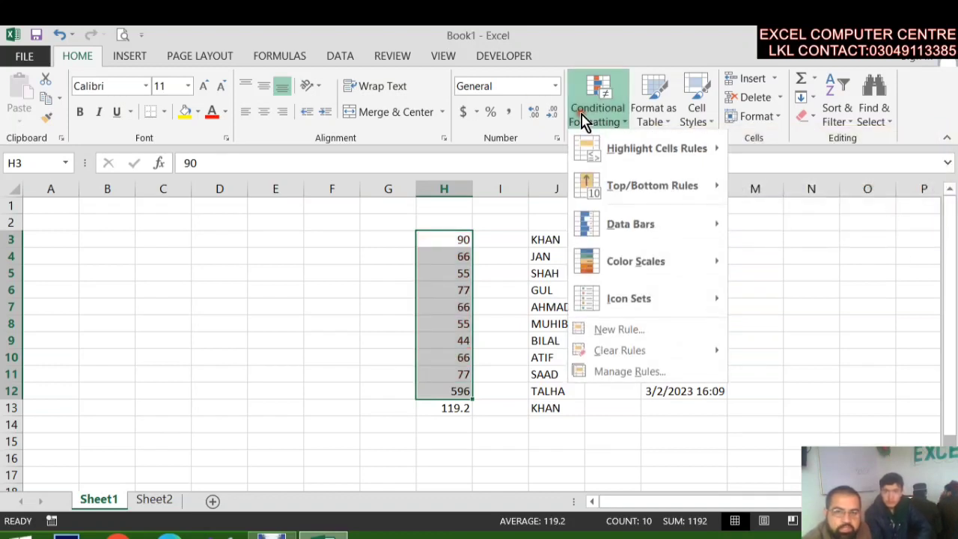
pyautogui.moveTo(689, 232)
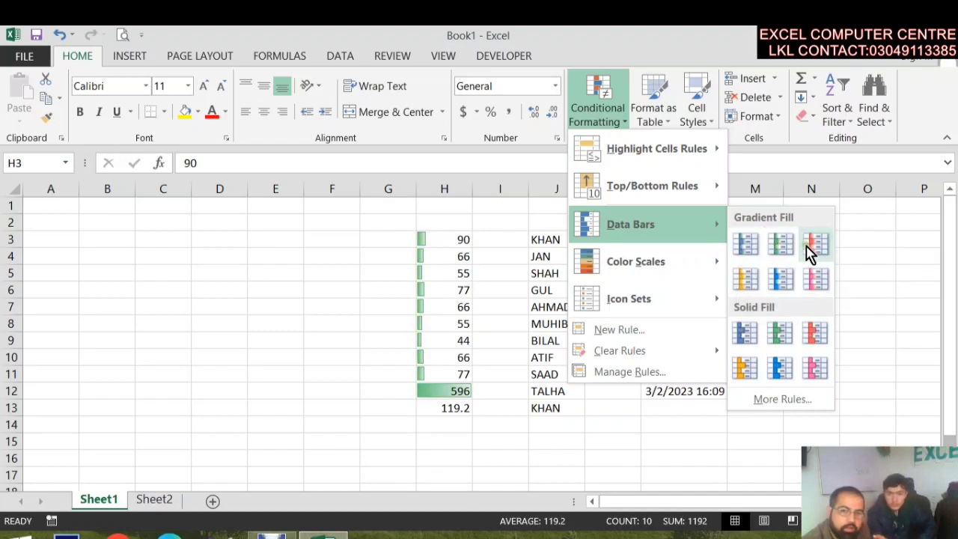
pyautogui.click(780, 334)
# - Delete the SUM formula from H12, leaving the cell empty
pyautogui.click(465, 391)
pyautogui.doubleClick(466, 390)
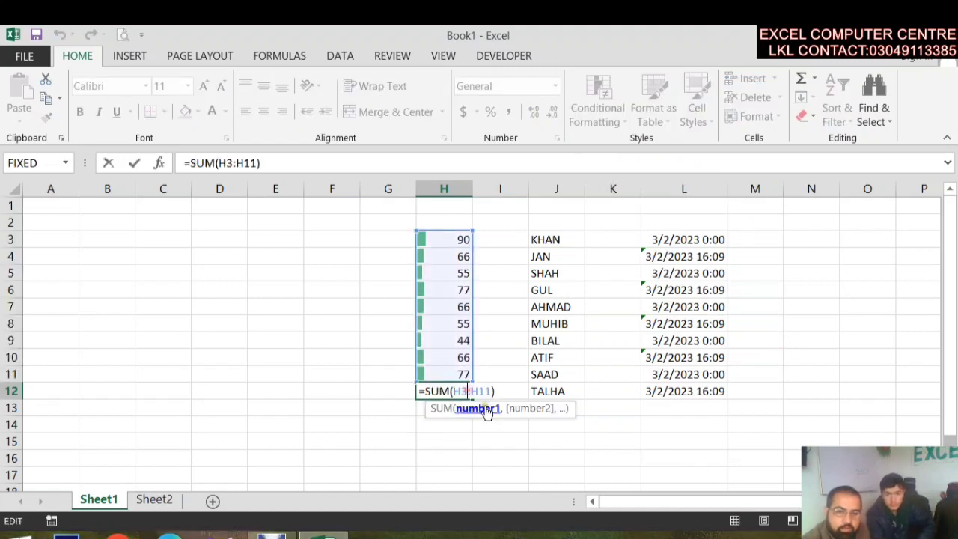
pyautogui.press('BackSpace')
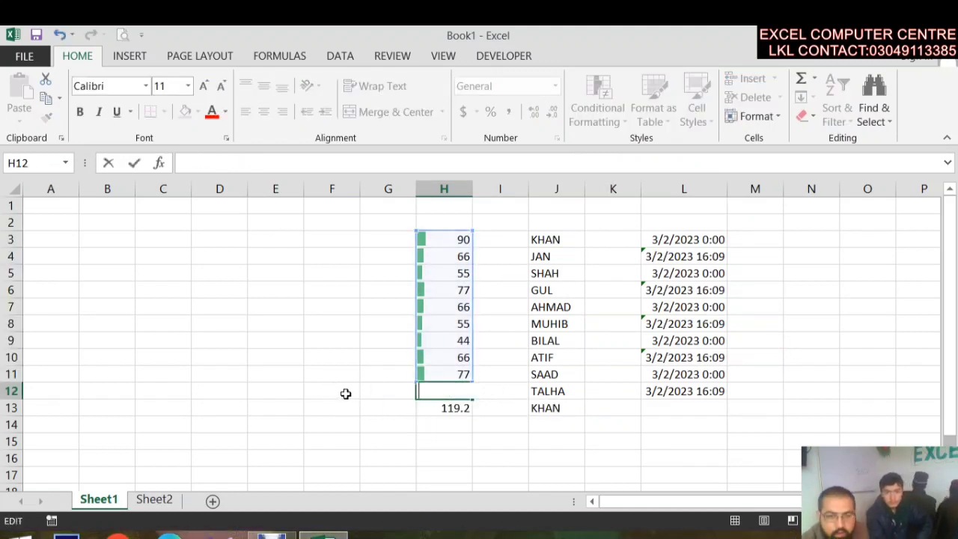
pyautogui.click(461, 349)
# - Select H3:H11 and clear the conditional formatting rules from the selected cells
pyautogui.moveTo(455, 377); pyautogui.dragTo(448, 239)
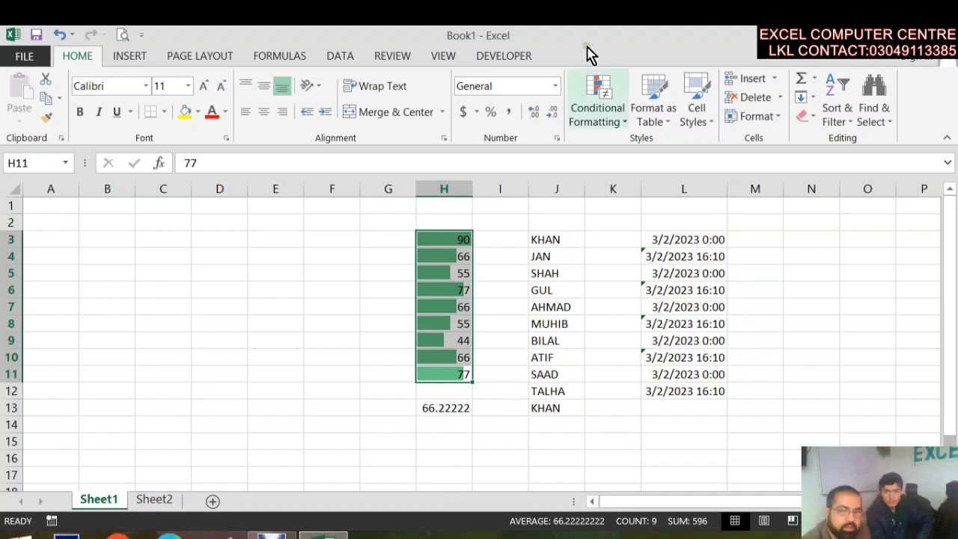
pyautogui.click(617, 116)
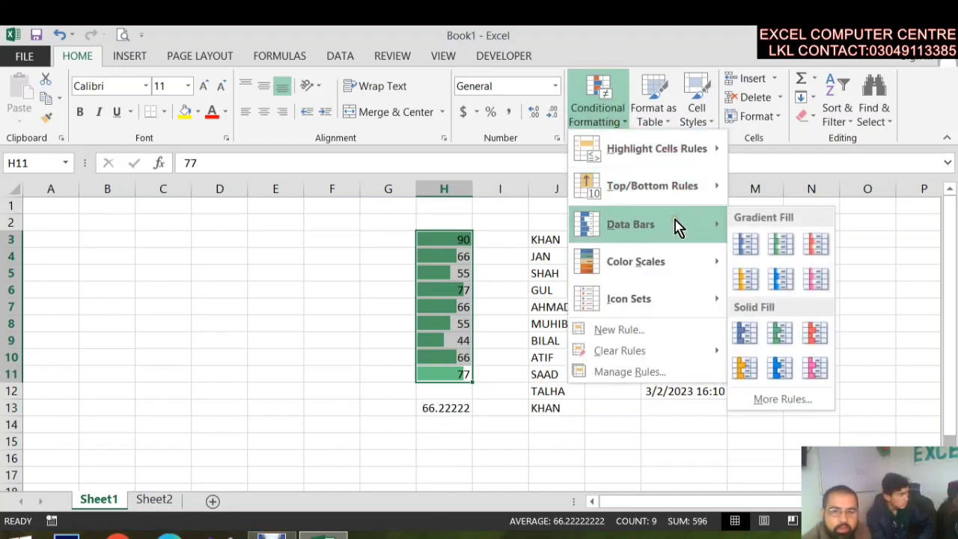
pyautogui.moveTo(640, 351)
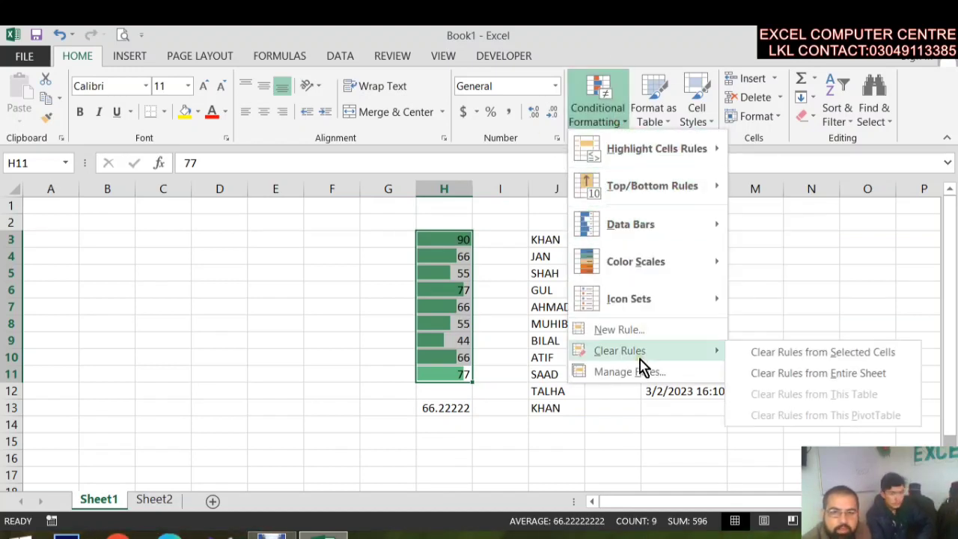
pyautogui.click(874, 362)
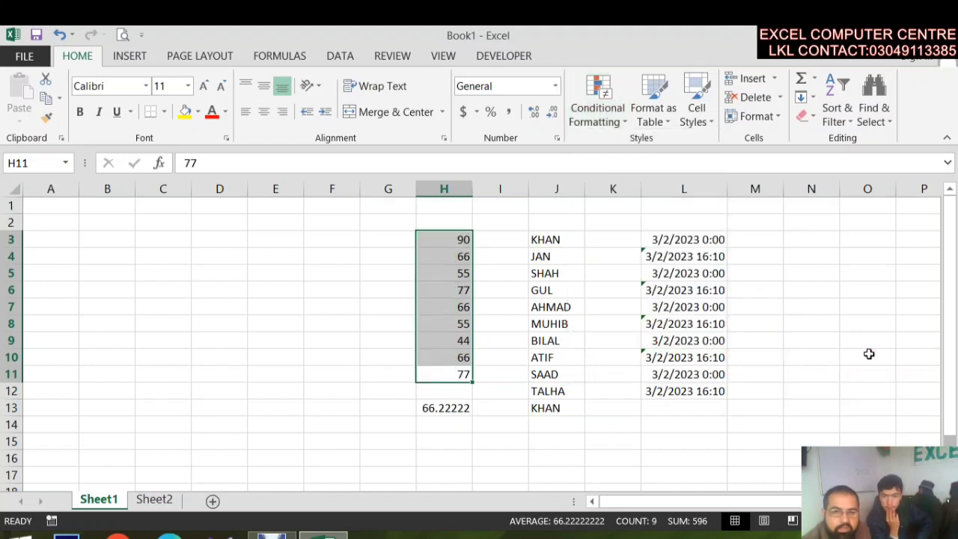
# - Preview solid-fill data bars and several color scales on H3:H11, and apply the Green - Yellow color scale
pyautogui.click(603, 98)
pyautogui.moveTo(696, 223)
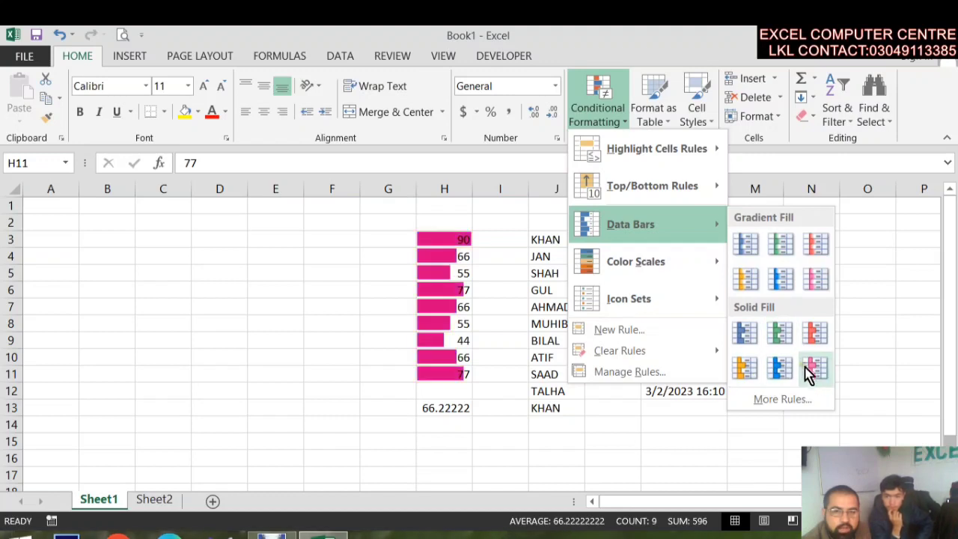
pyautogui.moveTo(673, 265)
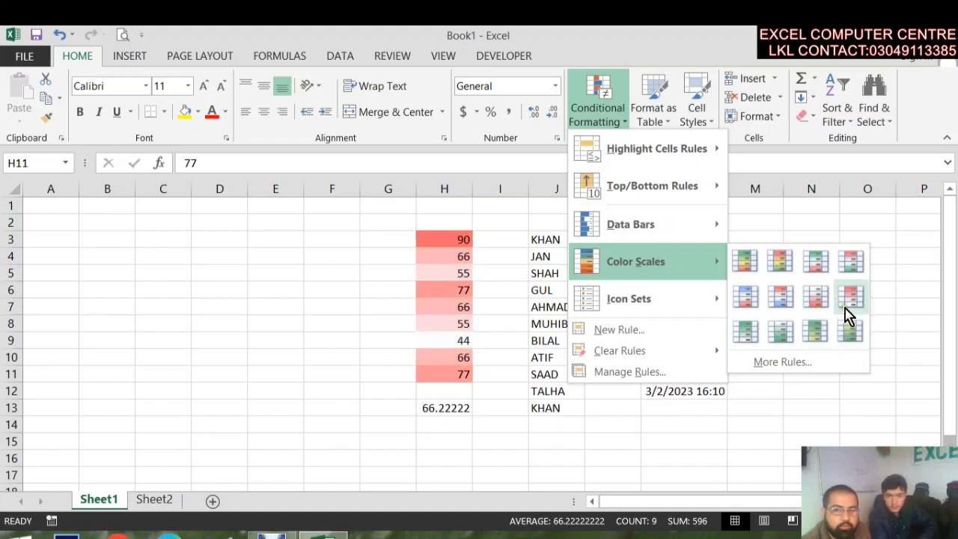
pyautogui.click(815, 336)
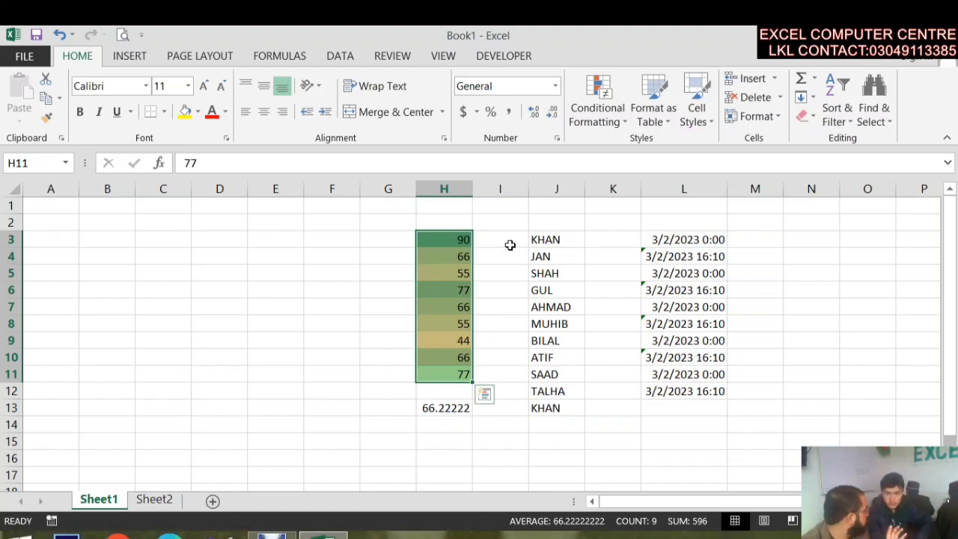
# - Clear the color scale rule from the selected cells H3:H11
pyautogui.click(612, 125)
pyautogui.moveTo(684, 299)
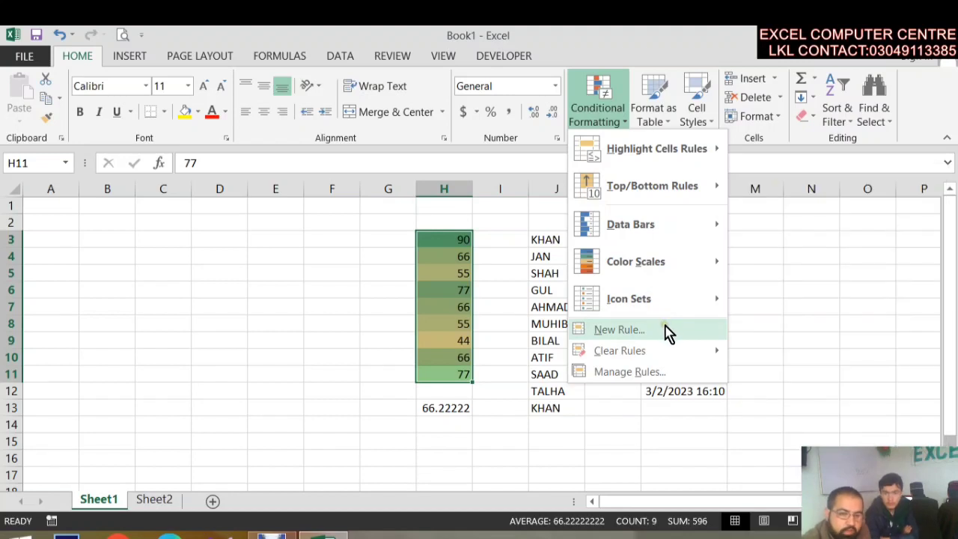
pyautogui.moveTo(664, 351)
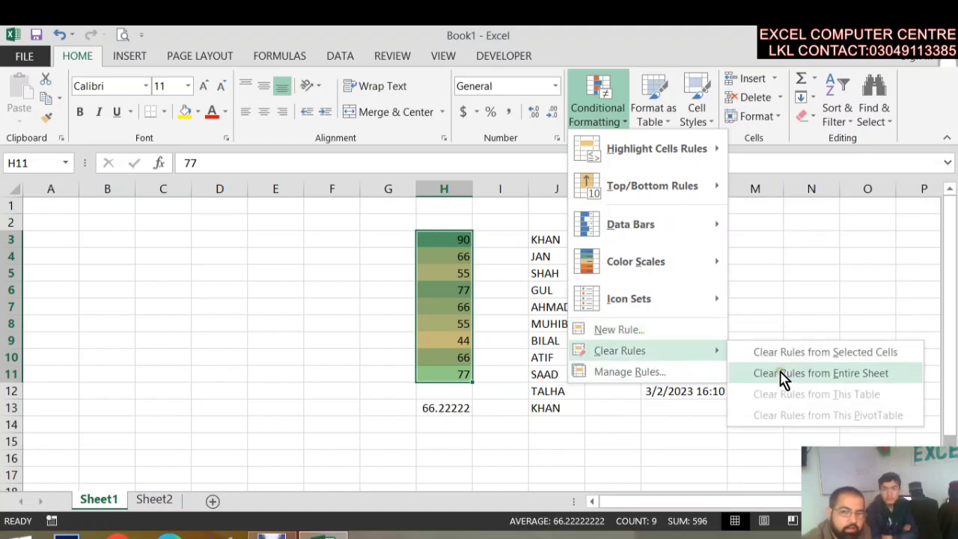
pyautogui.click(796, 351)
# - Start a new formatting rule for H3:H11 that formats all cells based on their values with the 3-Color Scale style
pyautogui.click(582, 111)
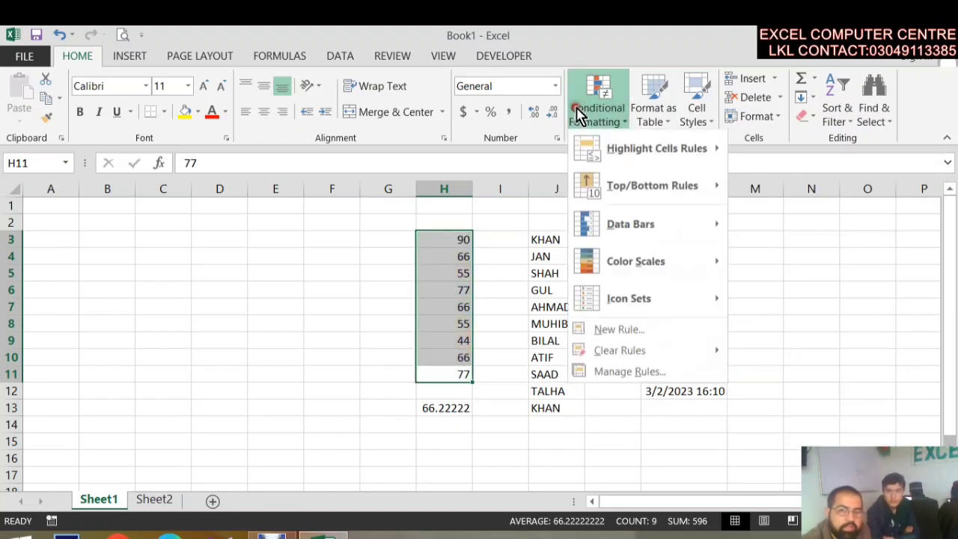
pyautogui.click(673, 333)
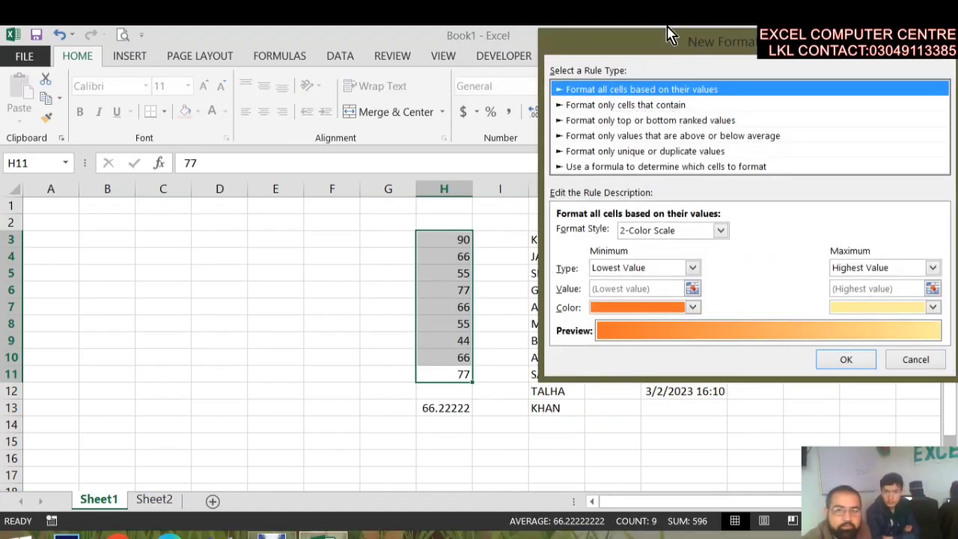
pyautogui.moveTo(669, 34); pyautogui.dragTo(66, 62)
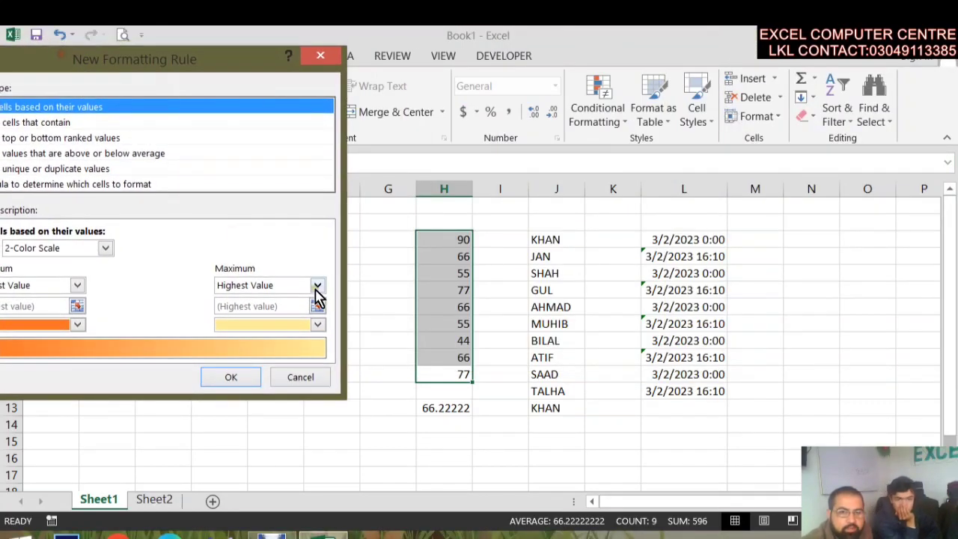
pyautogui.moveTo(137, 73); pyautogui.dragTo(592, 91)
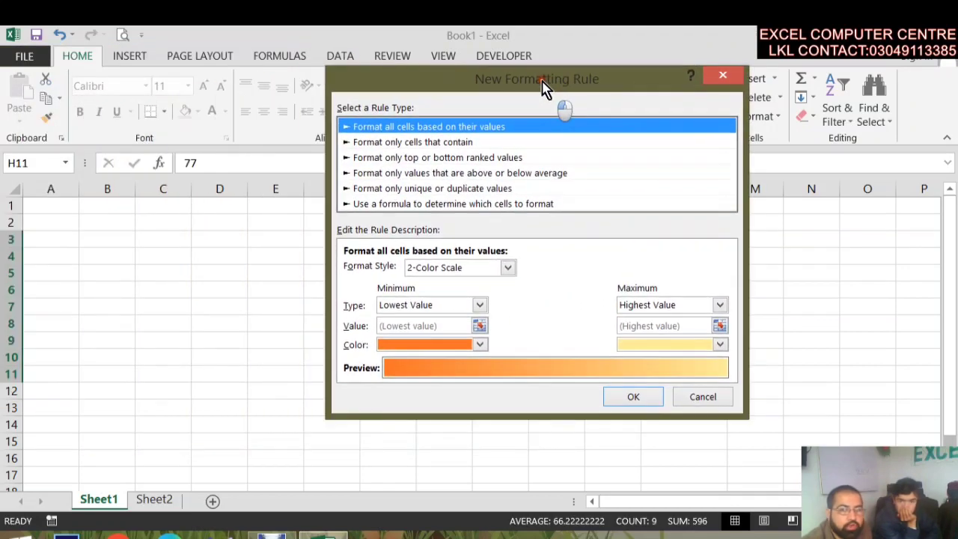
pyautogui.click(435, 151)
pyautogui.click(449, 126)
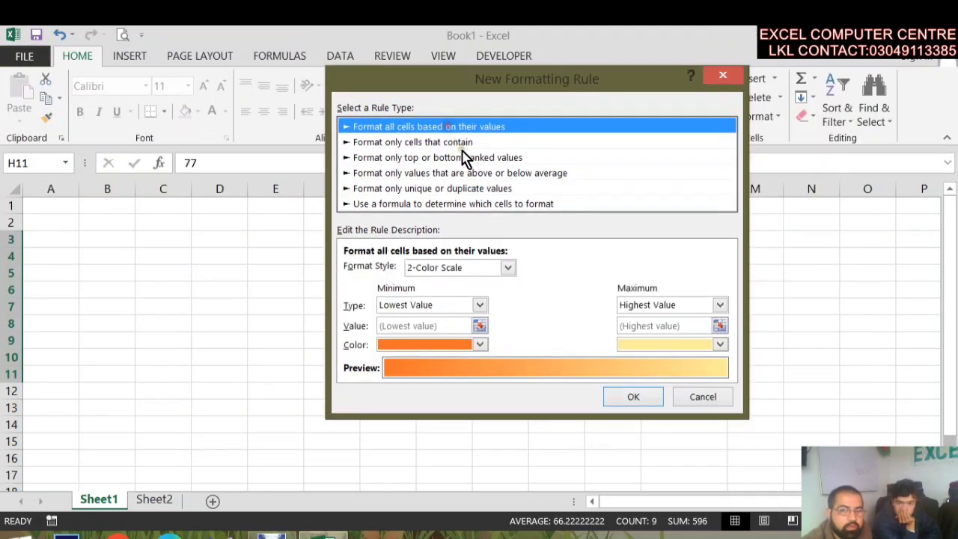
pyautogui.click(461, 158)
pyautogui.click(451, 127)
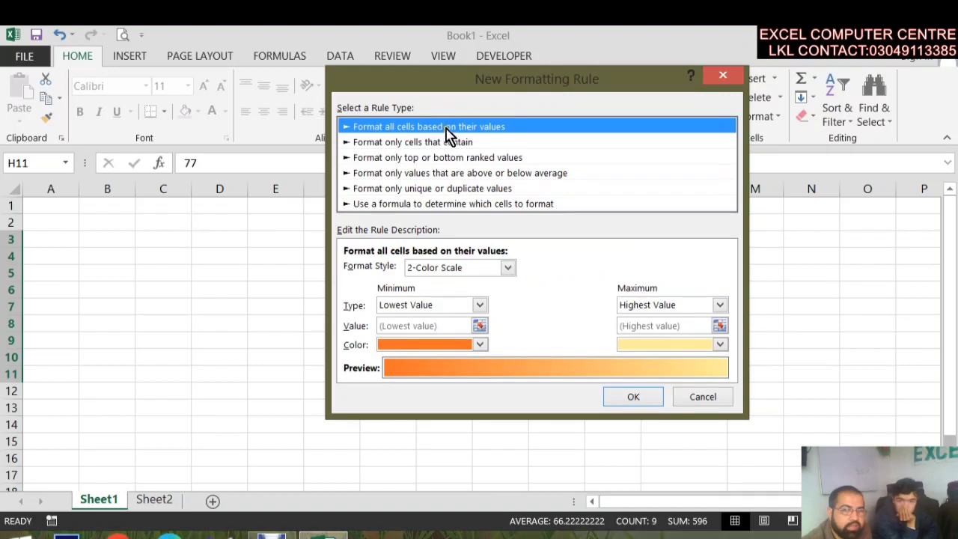
pyautogui.click(437, 268)
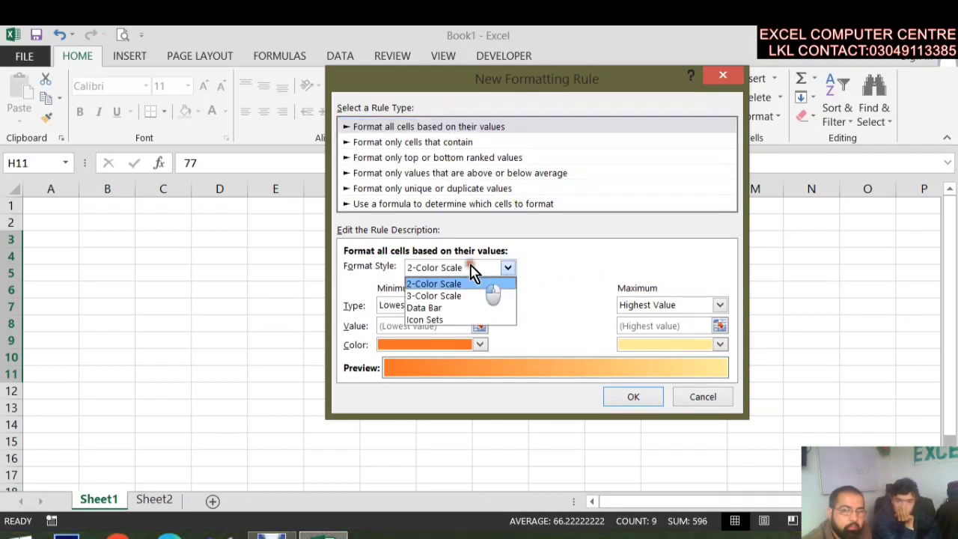
pyautogui.click(464, 297)
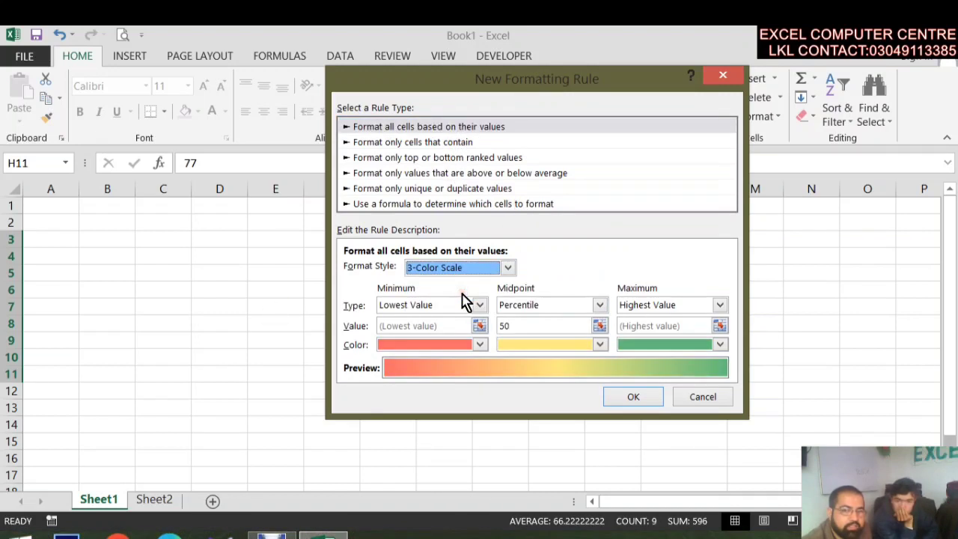
# - Set the color scale's minimum color to orange, midpoint color to red and maximum color to light blue
pyautogui.click(479, 346)
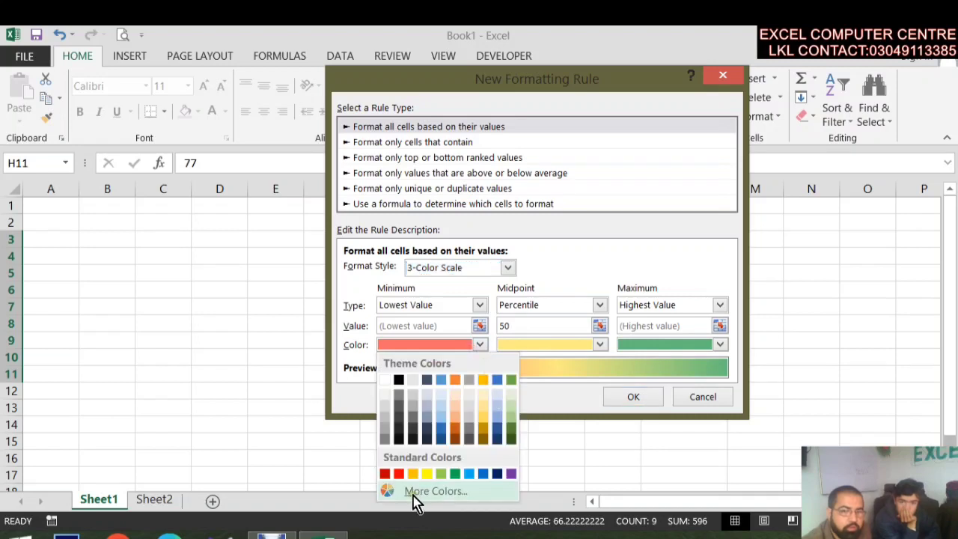
pyautogui.click(412, 473)
pyautogui.click(551, 345)
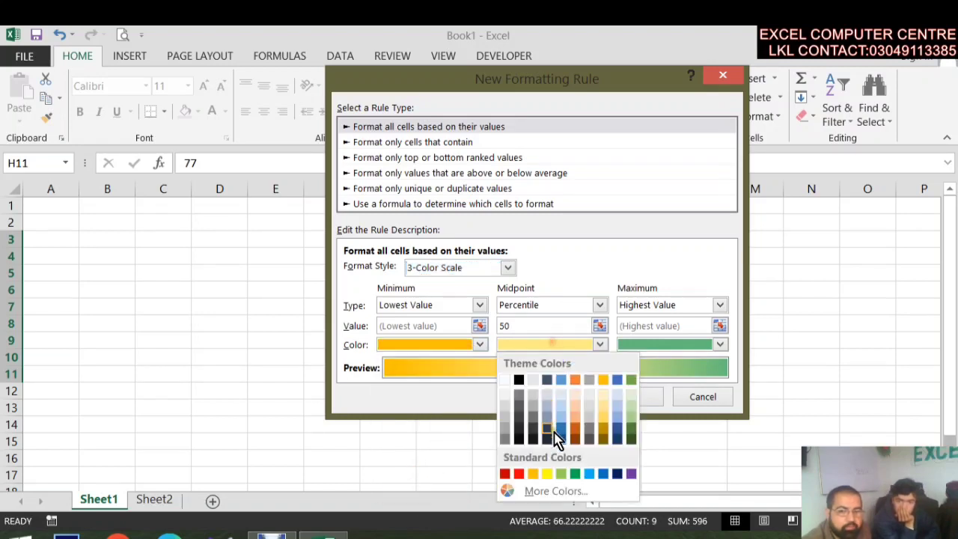
pyautogui.click(518, 473)
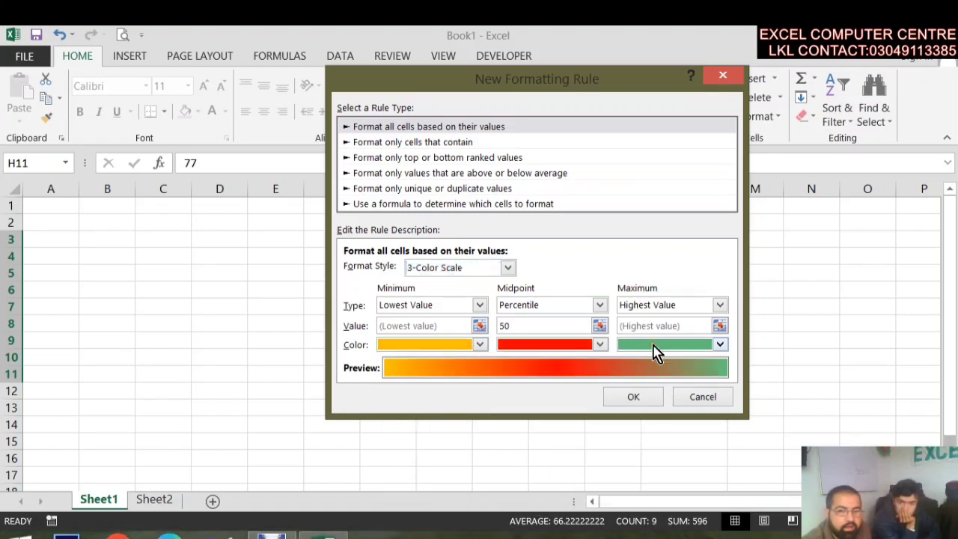
pyautogui.click(656, 345)
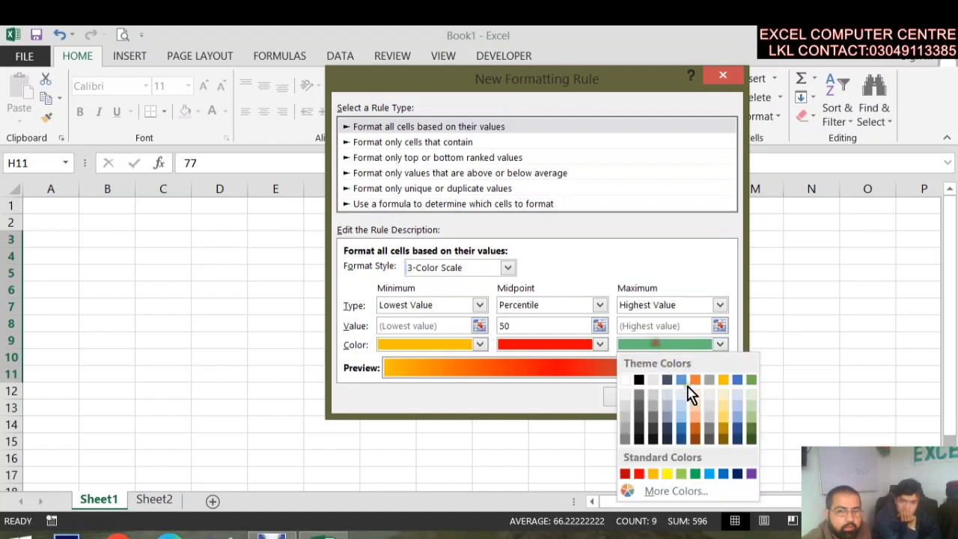
pyautogui.click(709, 474)
# - Keep Lowest Value as the minimum type and Highest Value as the maximum type, and apply the color scale rule
pyautogui.click(462, 306)
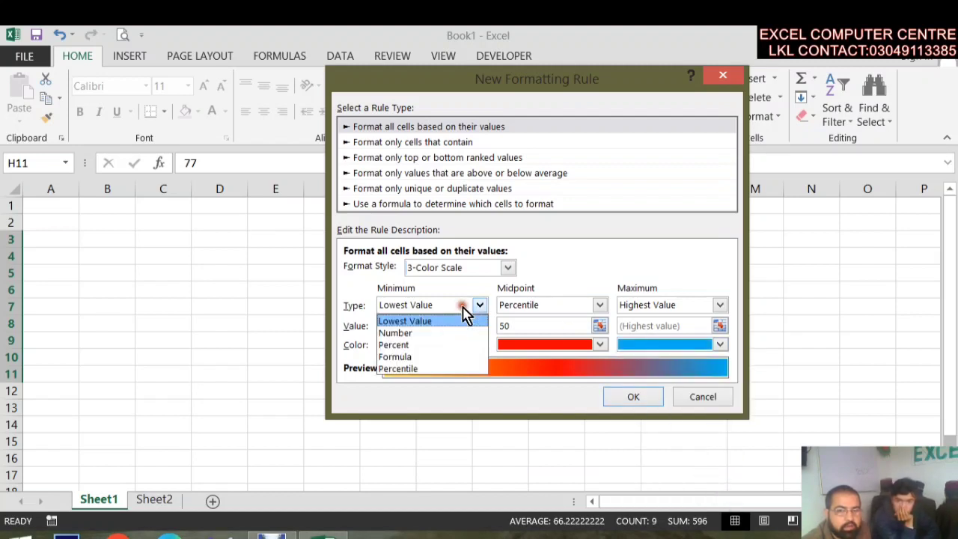
pyautogui.click(463, 308)
pyautogui.click(465, 310)
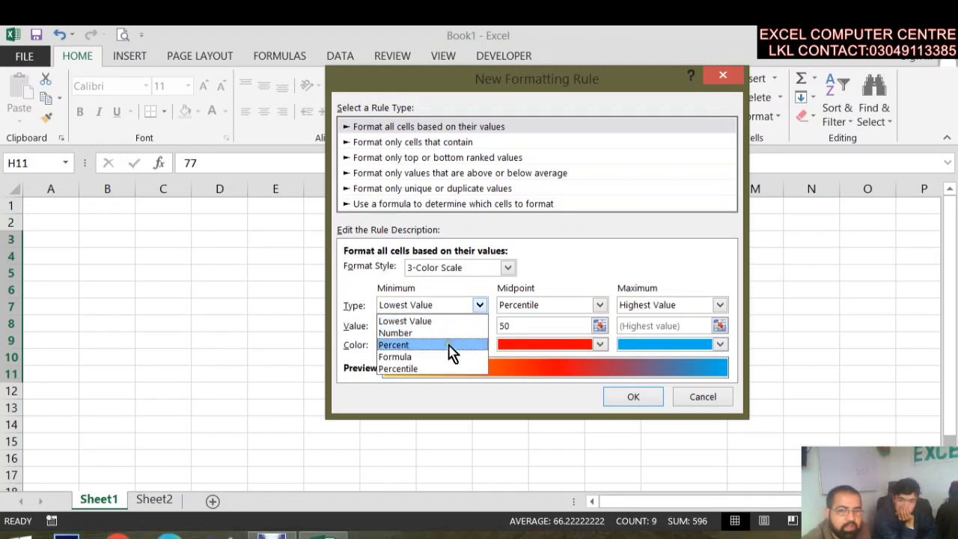
pyautogui.click(451, 320)
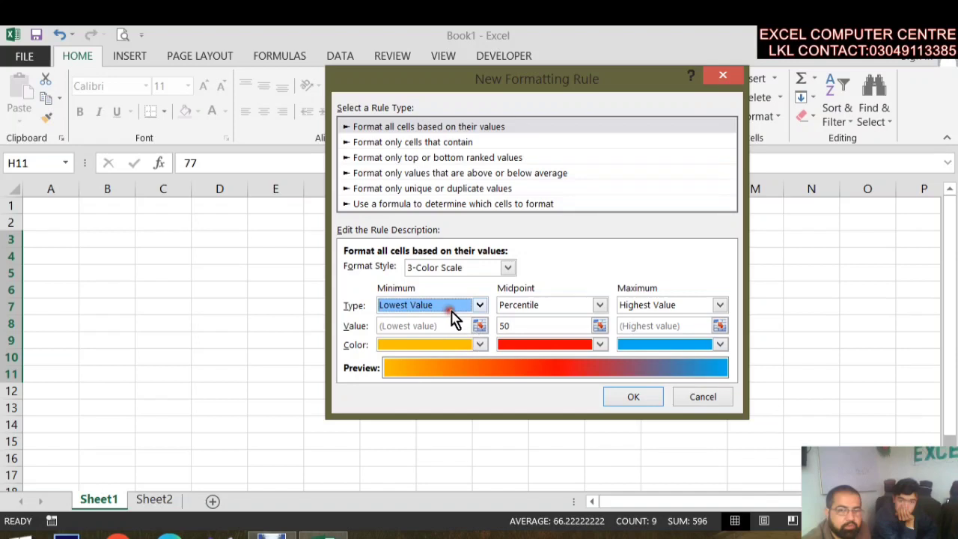
pyautogui.click(654, 307)
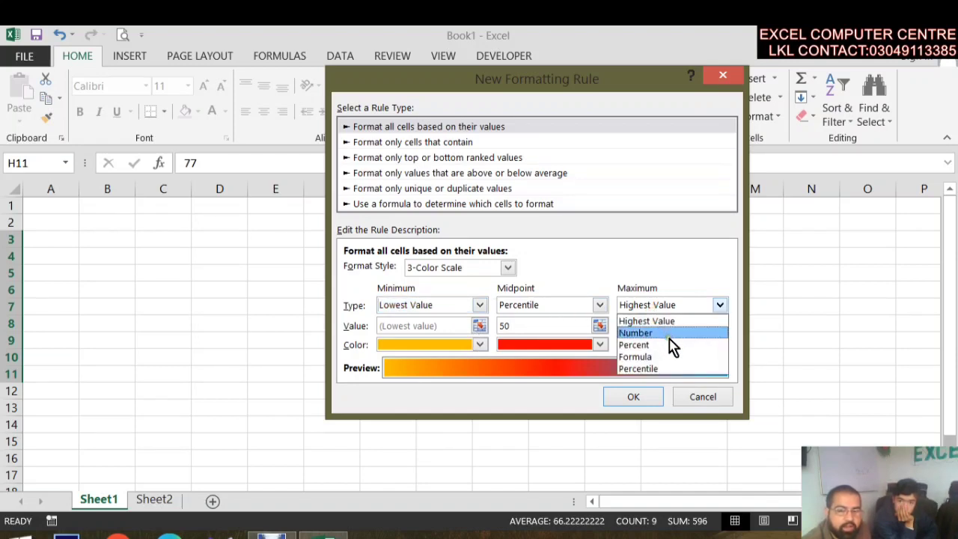
pyautogui.click(671, 323)
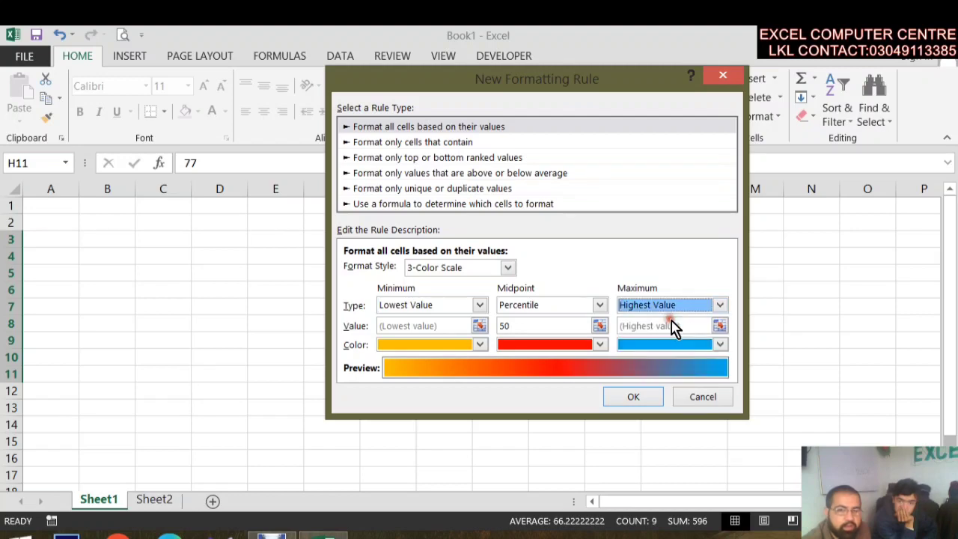
pyautogui.click(626, 410)
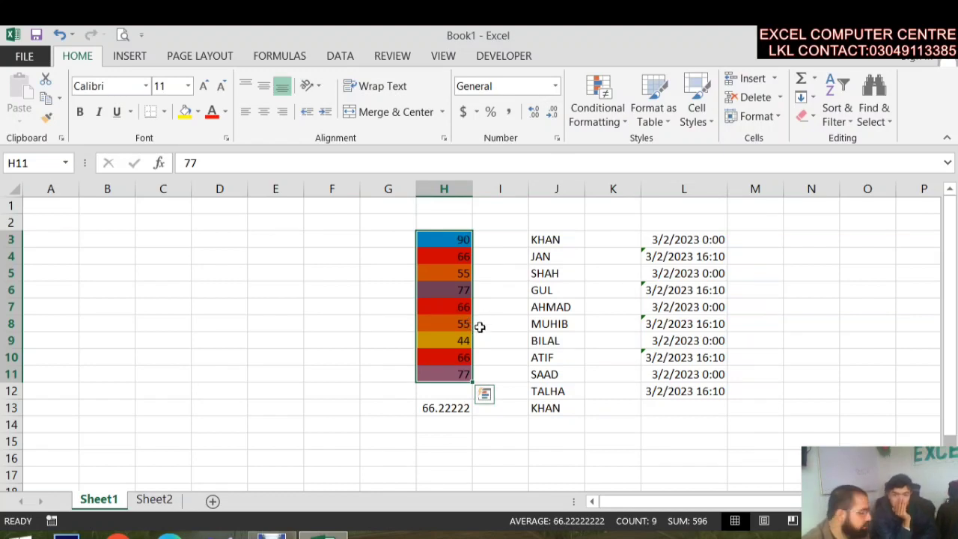
# - Open the existing color scale rule on H3:H11 for editing and change its type to use a formula to determine which cells to format
pyautogui.click(622, 126)
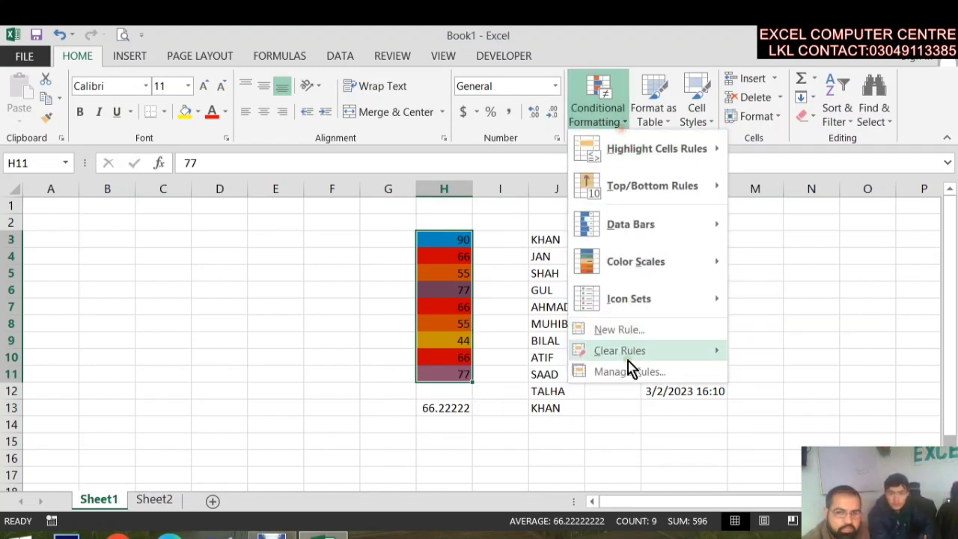
pyautogui.click(686, 371)
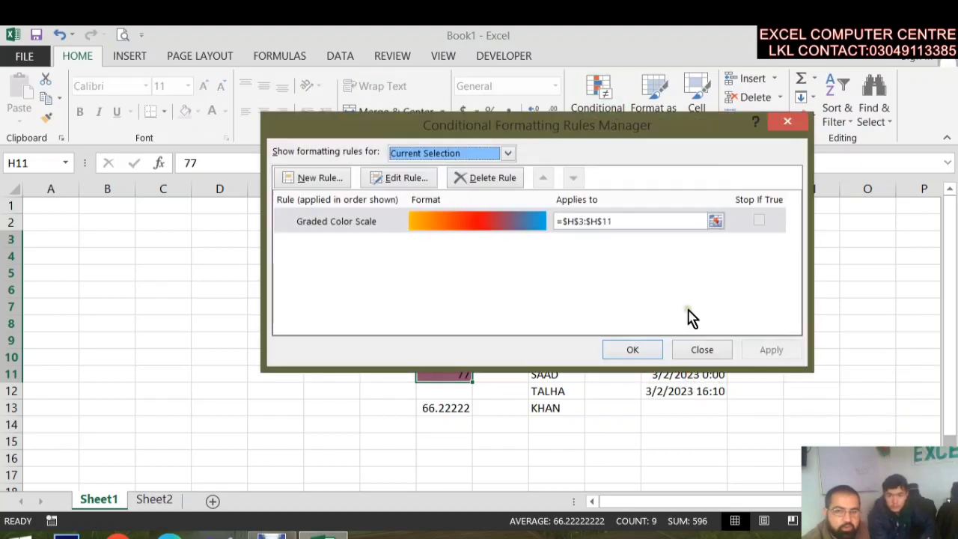
pyautogui.moveTo(581, 124); pyautogui.dragTo(552, 103)
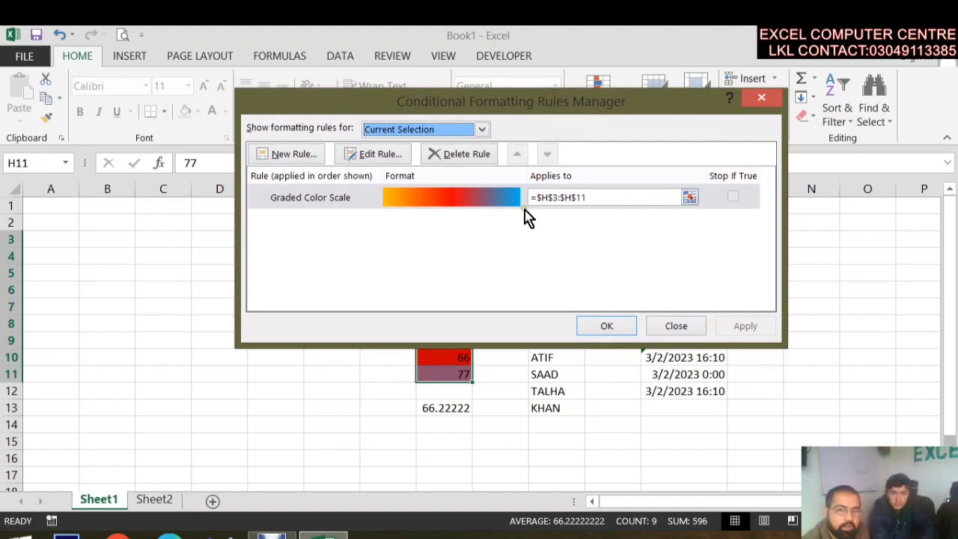
pyautogui.click(494, 203)
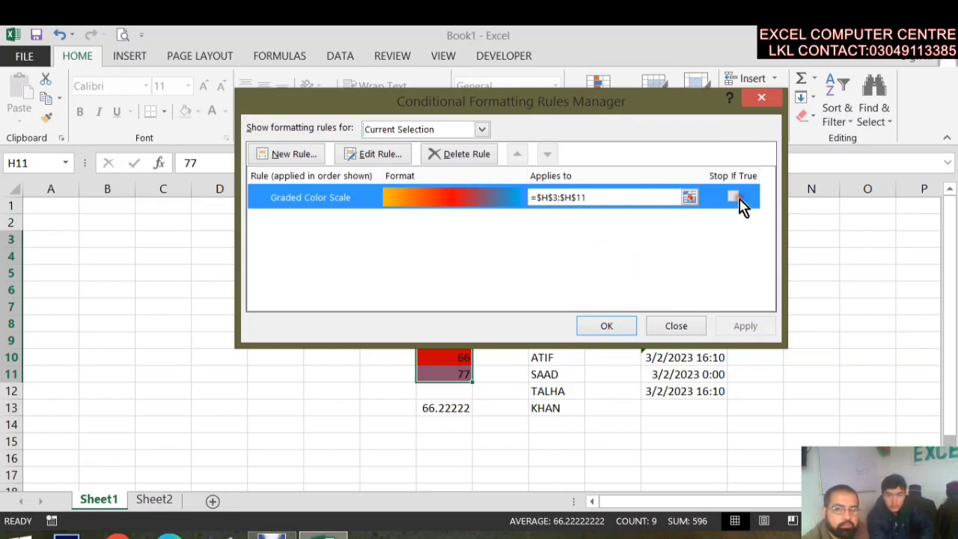
pyautogui.click(366, 153)
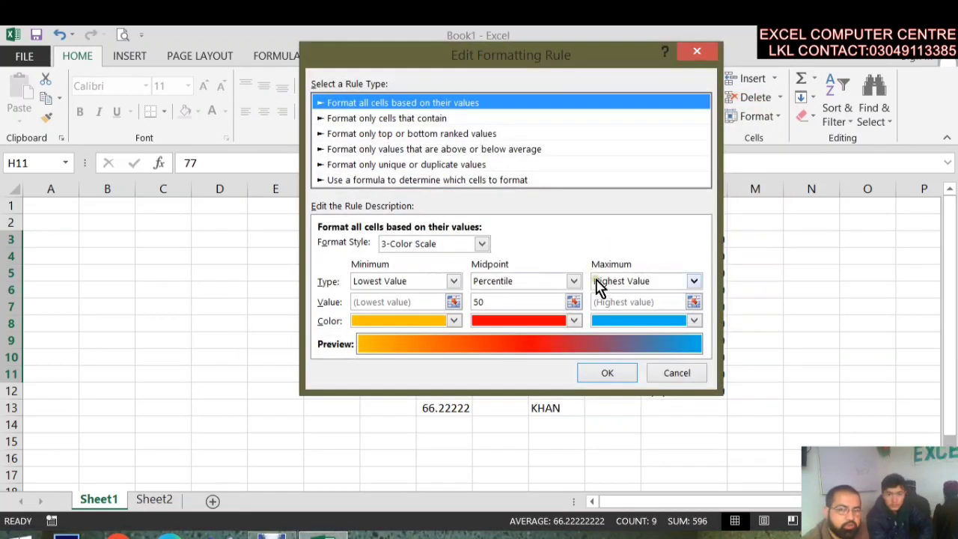
pyautogui.click(437, 149)
pyautogui.click(448, 179)
pyautogui.click(513, 344)
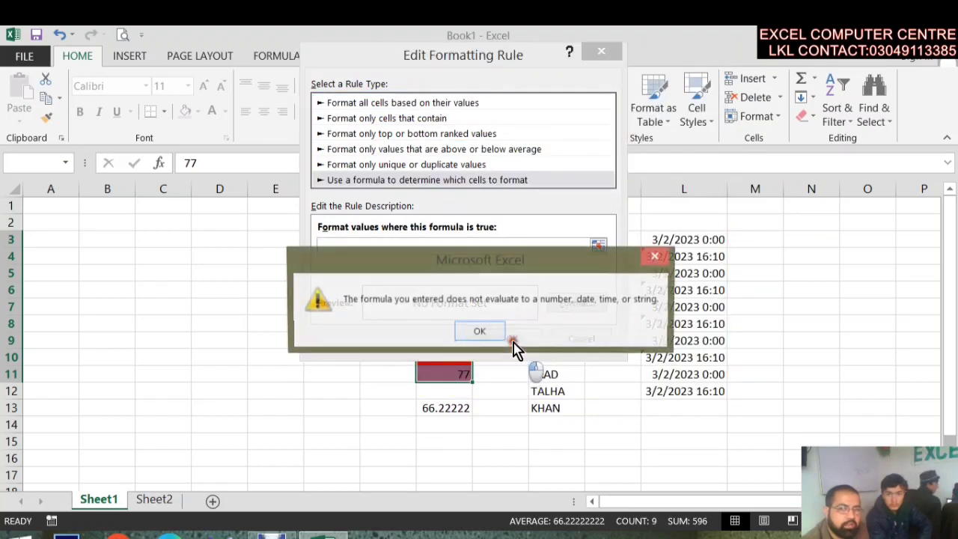
pyautogui.click(497, 334)
# - Give the formula rule a dark blue background fill
pyautogui.click(575, 303)
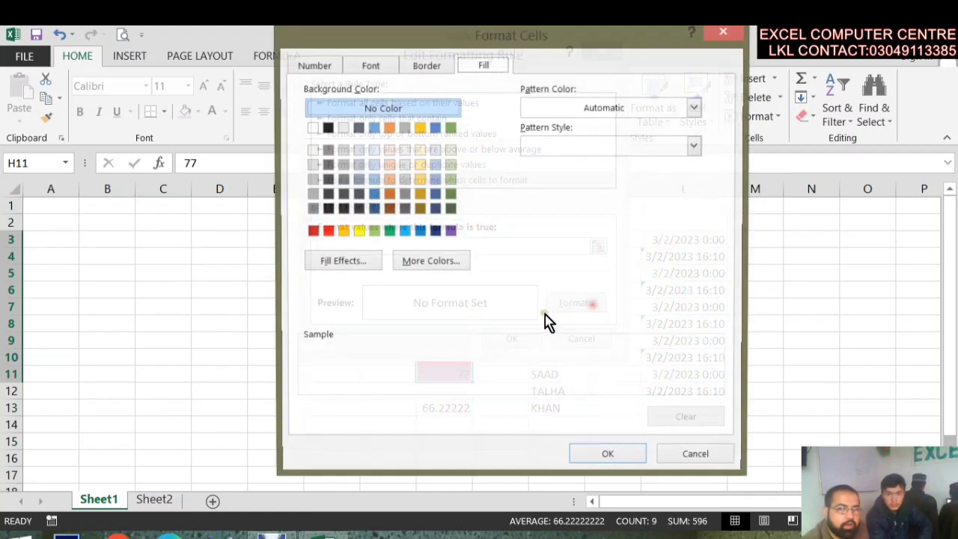
pyautogui.click(405, 180)
pyautogui.click(434, 209)
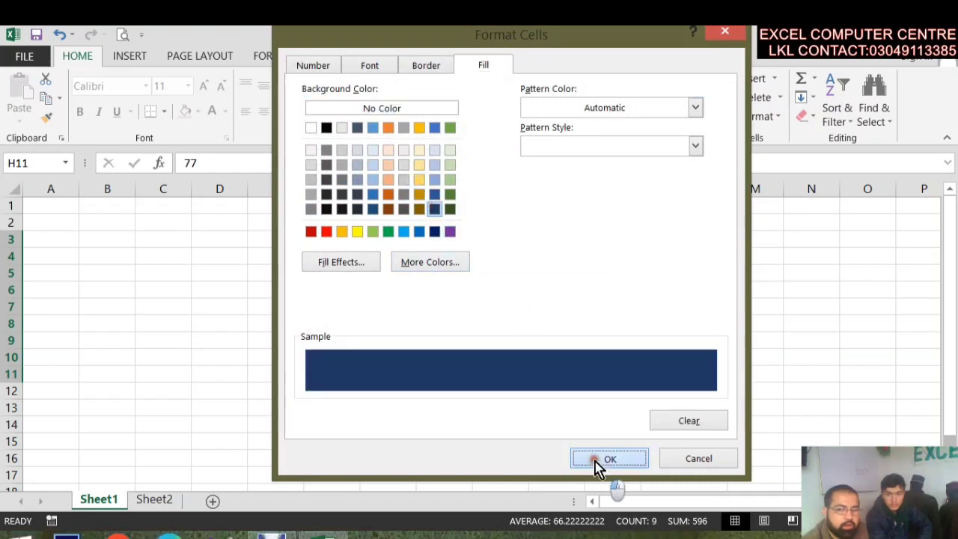
pyautogui.click(609, 458)
pyautogui.click(516, 339)
pyautogui.click(494, 335)
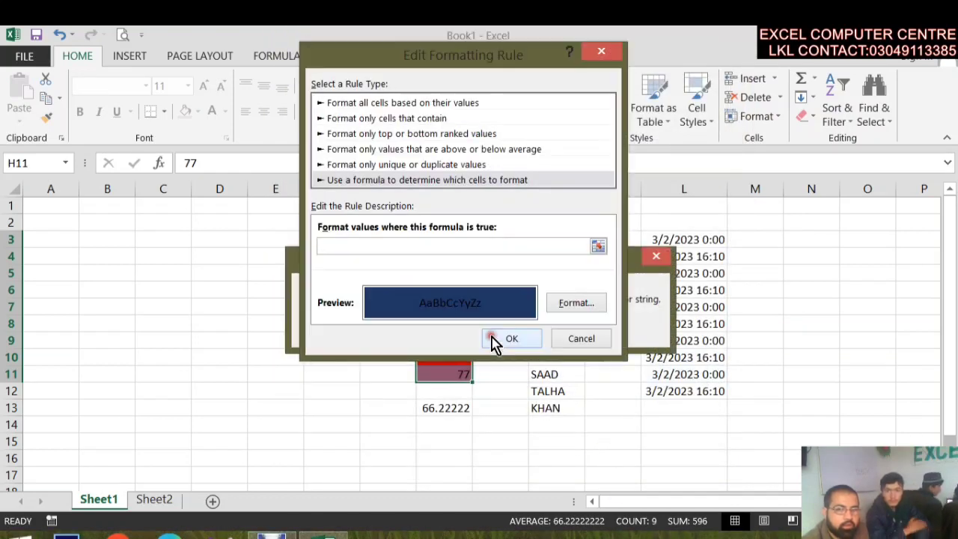
# - Try to use the range =$H$3:$H$11 as the rule's formula
pyautogui.click(581, 248)
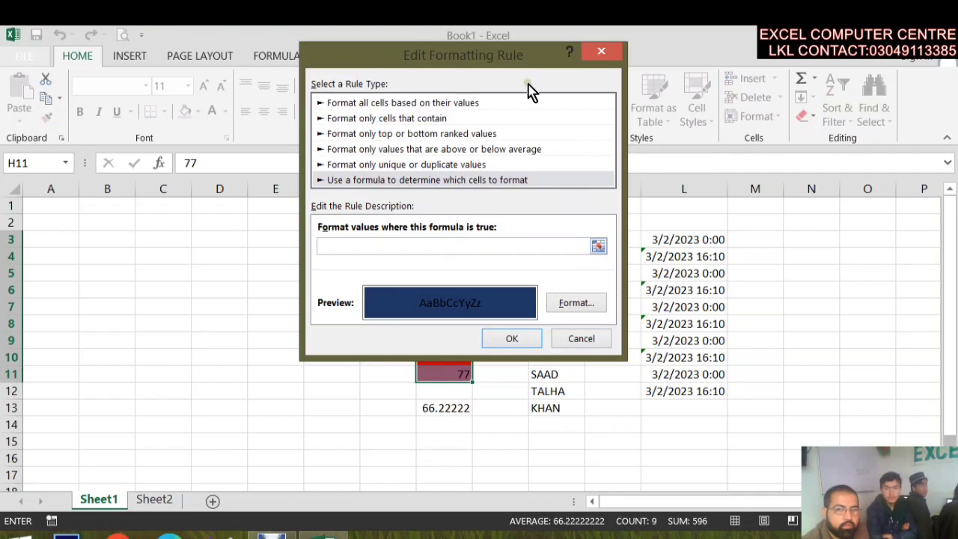
pyautogui.moveTo(520, 55); pyautogui.dragTo(241, 35)
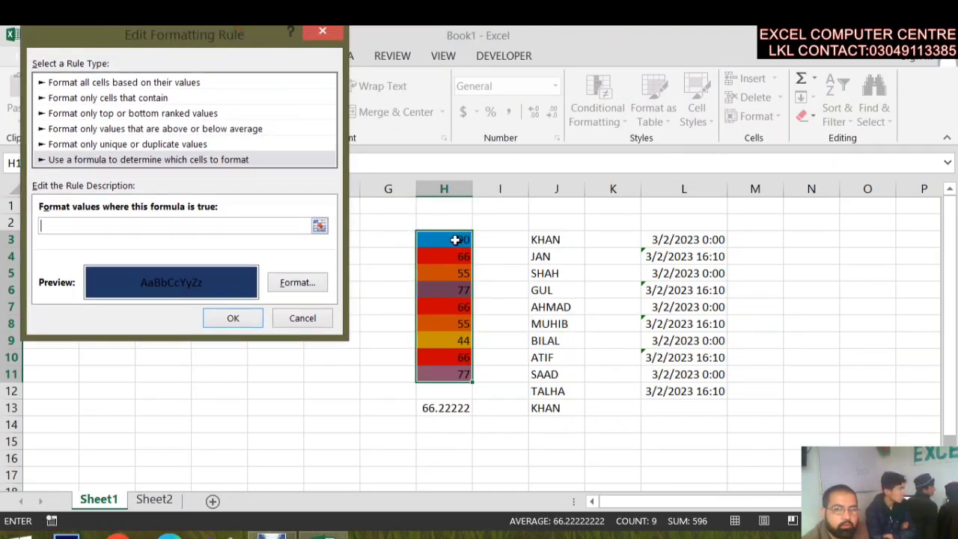
pyautogui.moveTo(455, 240); pyautogui.dragTo(470, 374)
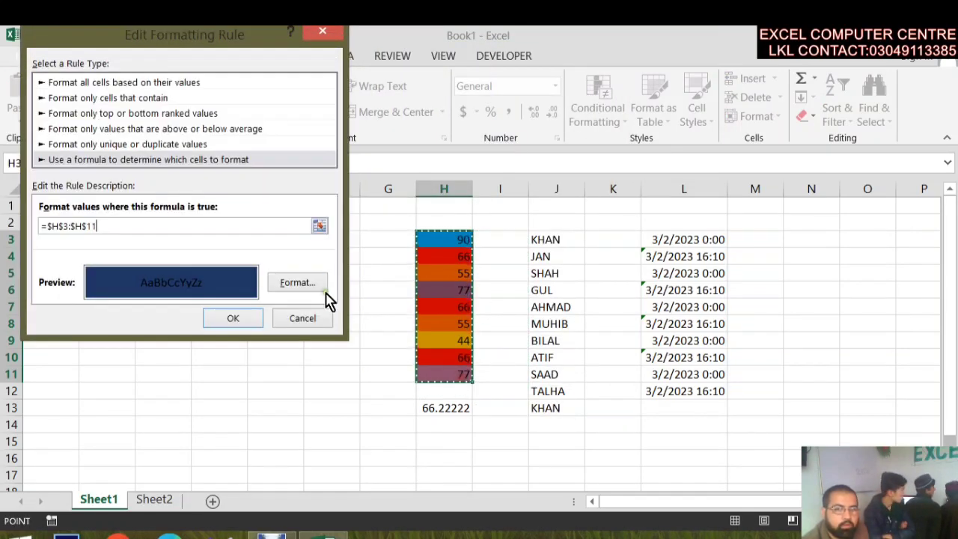
pyautogui.click(253, 325)
pyautogui.click(473, 338)
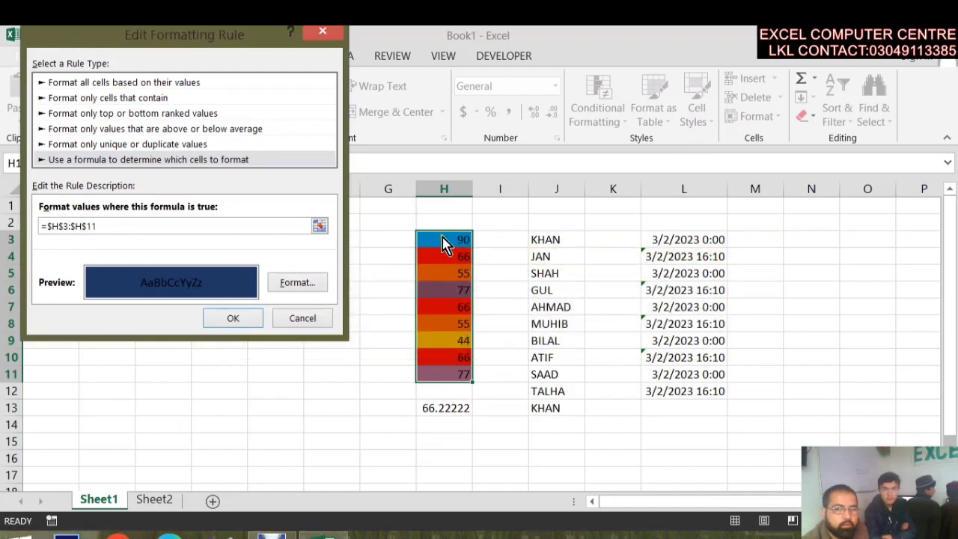
# - Replace the rule's formula with =$H$3, apply the edited rule to H3:H11 and select cell H3
pyautogui.moveTo(235, 225); pyautogui.dragTo(42, 226)
pyautogui.click(49, 224)
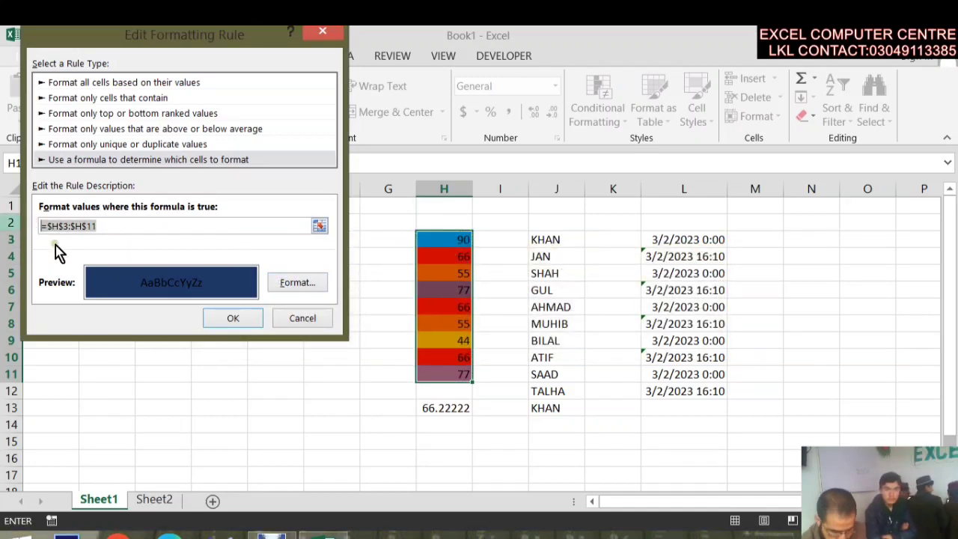
pyautogui.press('BackSpace')
pyautogui.click(438, 241)
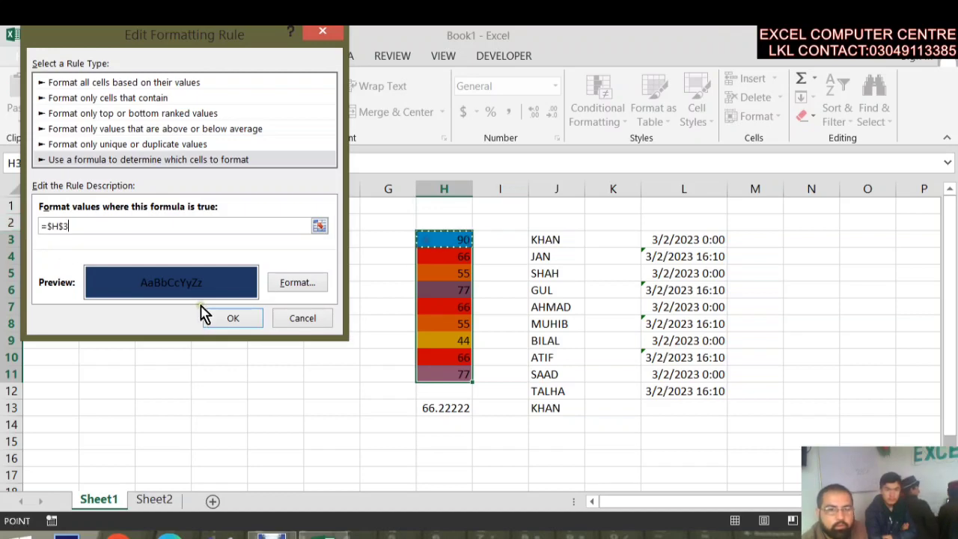
pyautogui.click(231, 321)
pyautogui.click(612, 326)
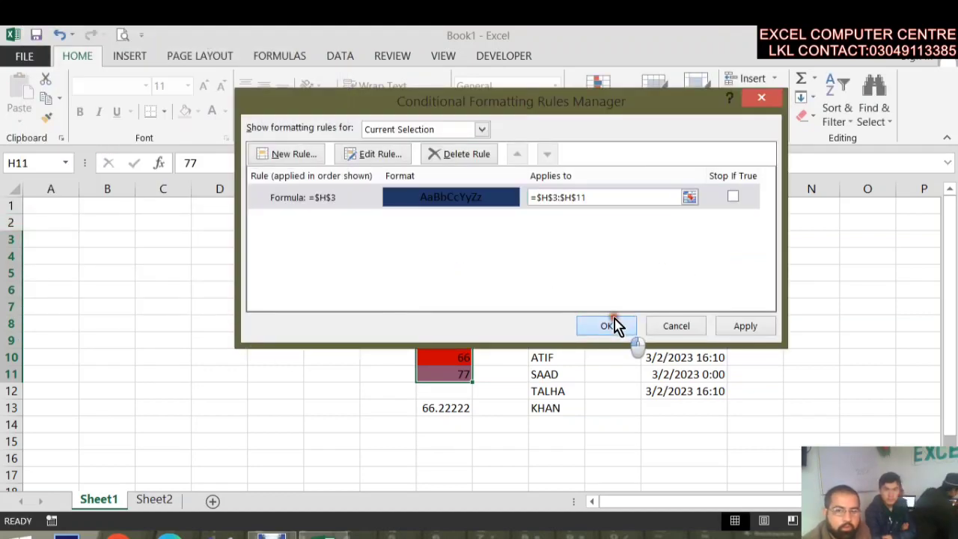
pyautogui.click(452, 239)
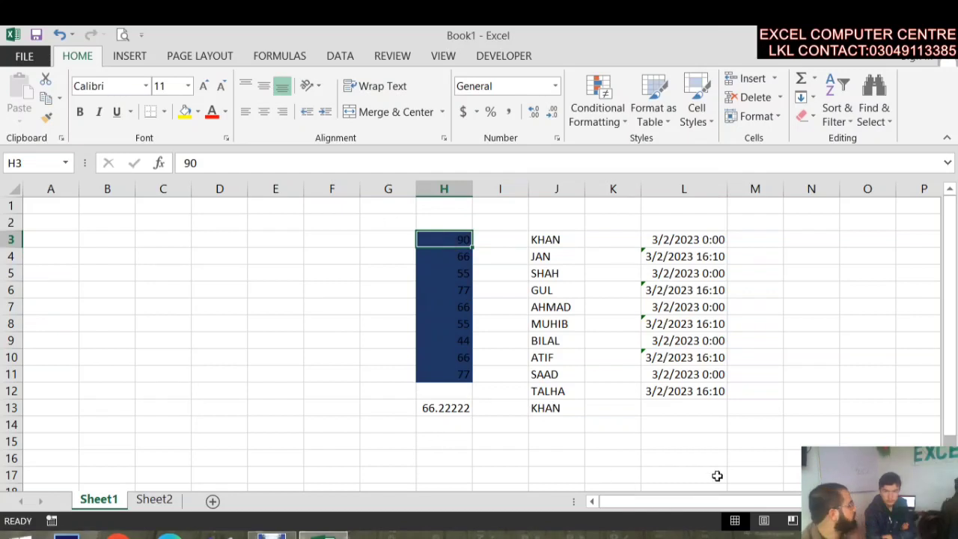